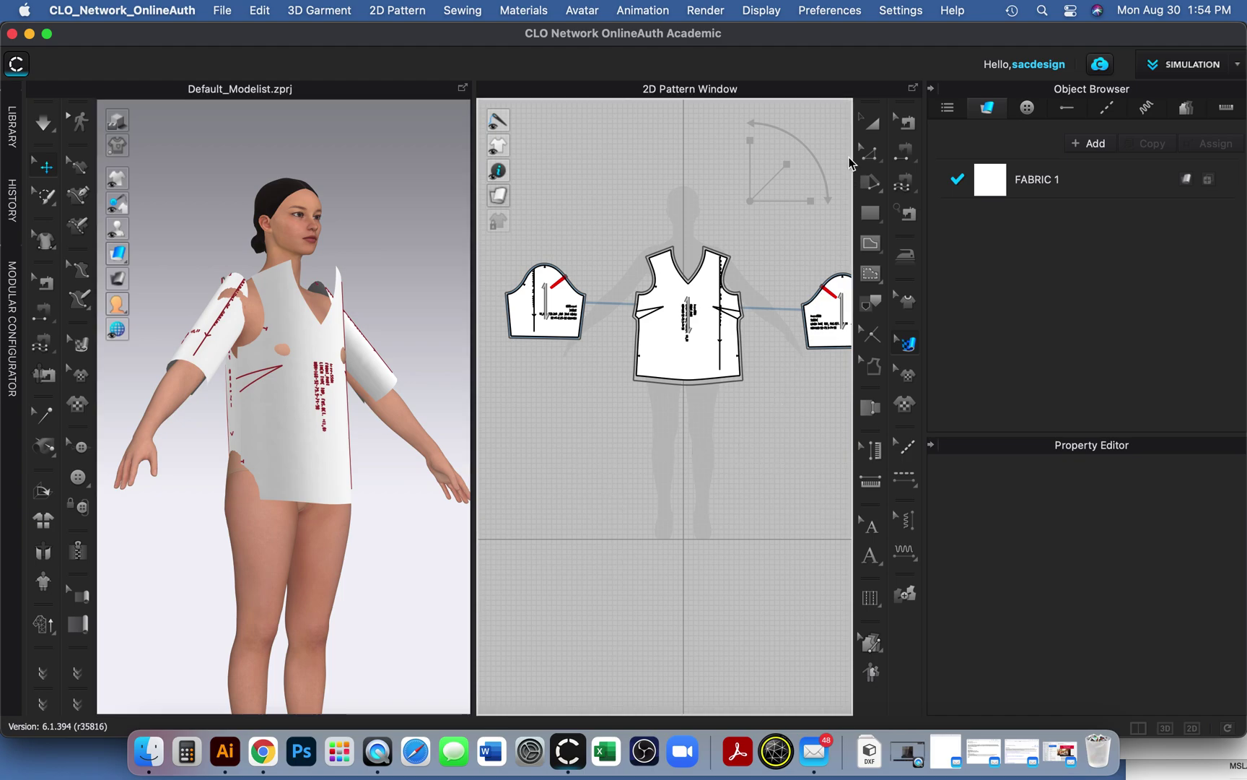
- Rename the front bodice pattern piece from FRONT_PART_TOP to FRONT in the Information section
click(878, 121)
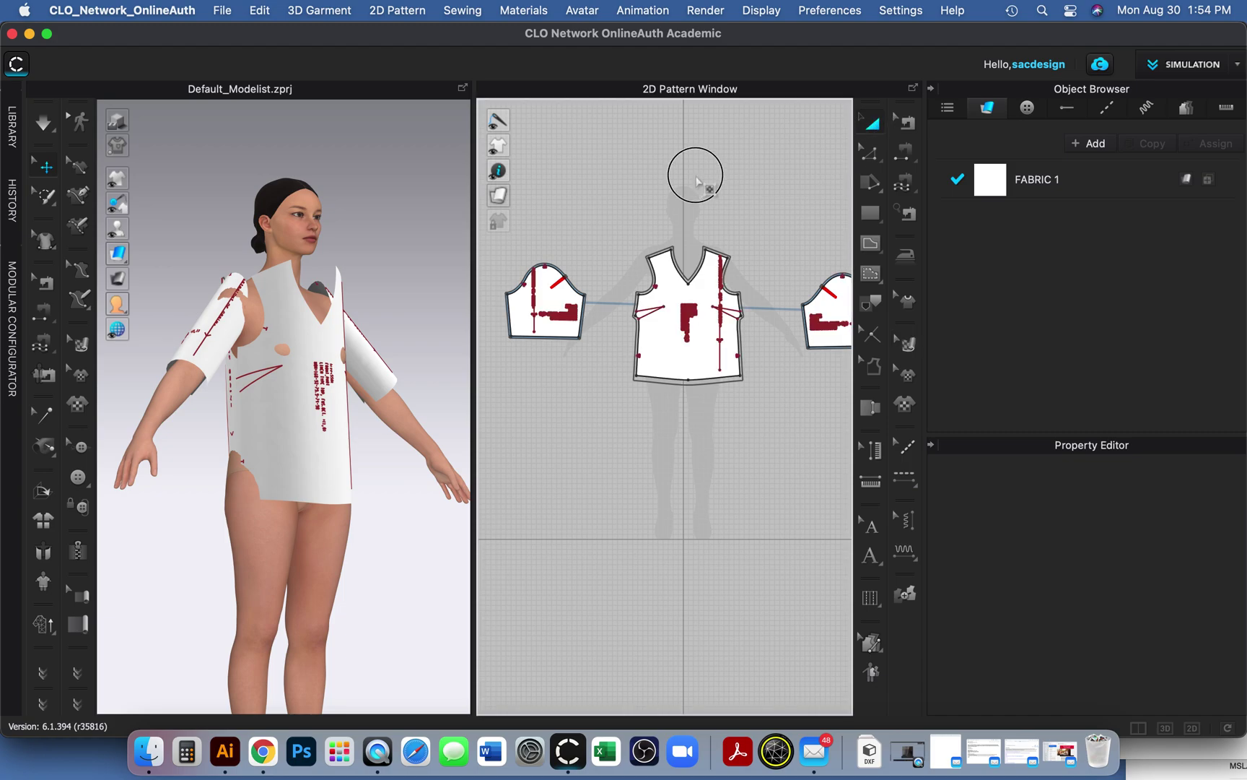
click(699, 362)
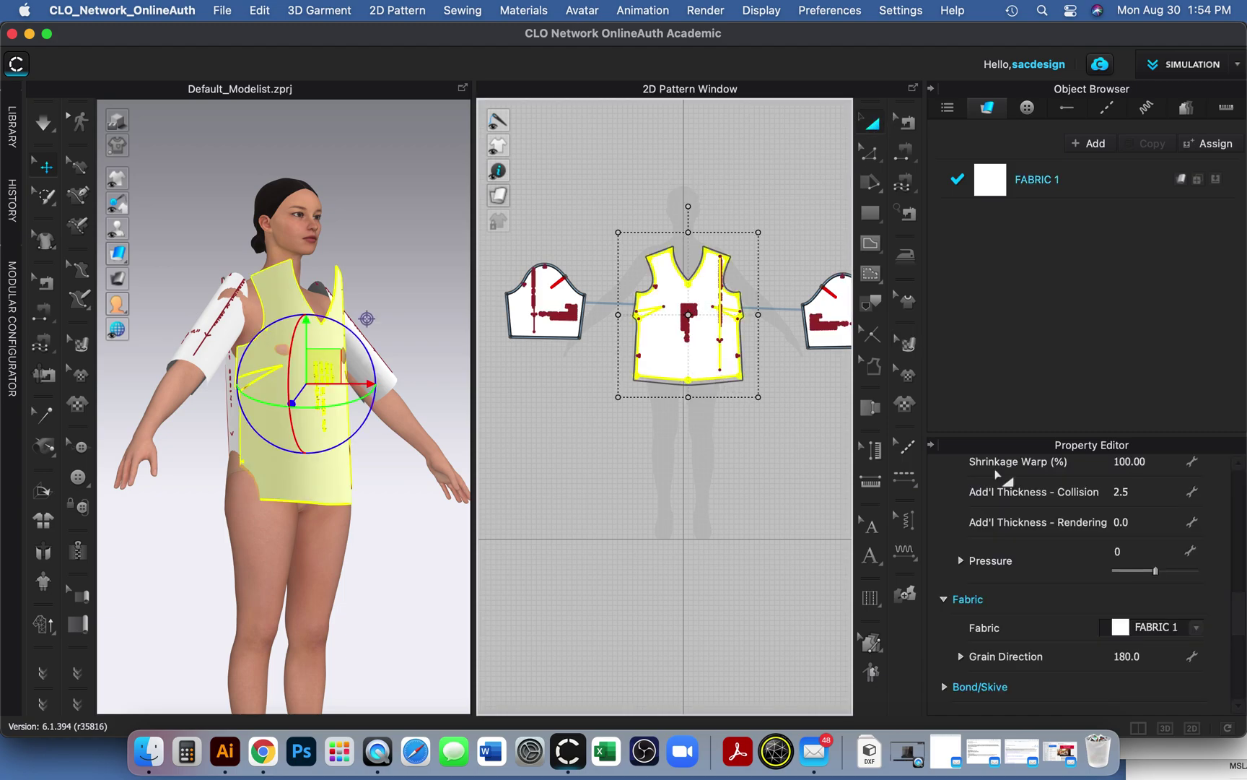
scroll(1042, 531, up, 5)
scroll(1042, 532, up, 3)
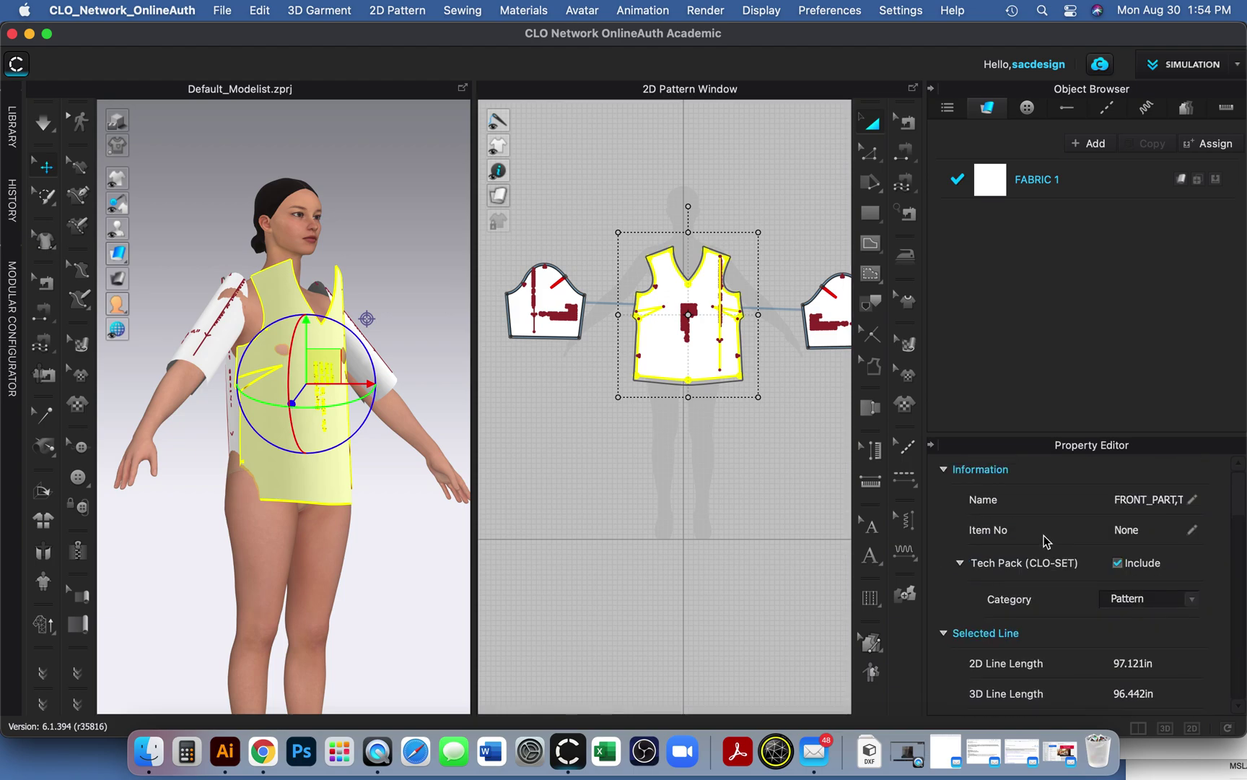
double_click(1155, 499)
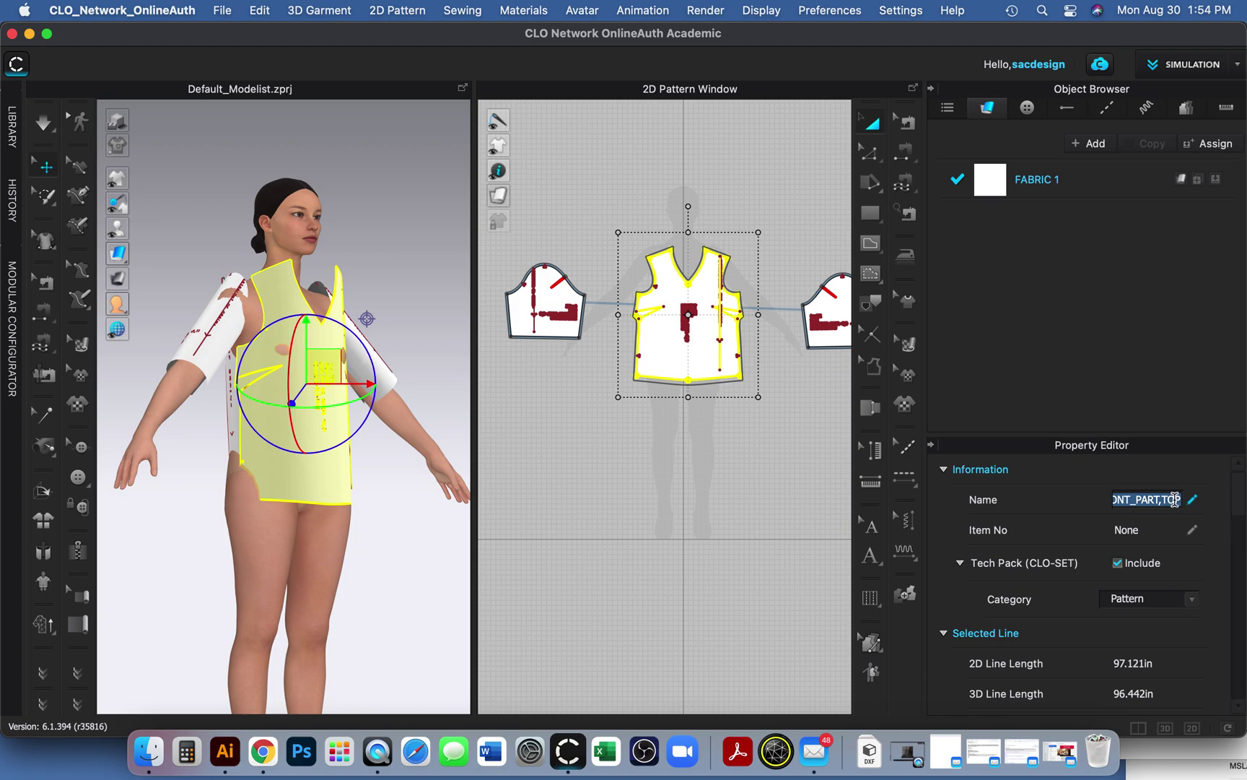
text(FRONT)
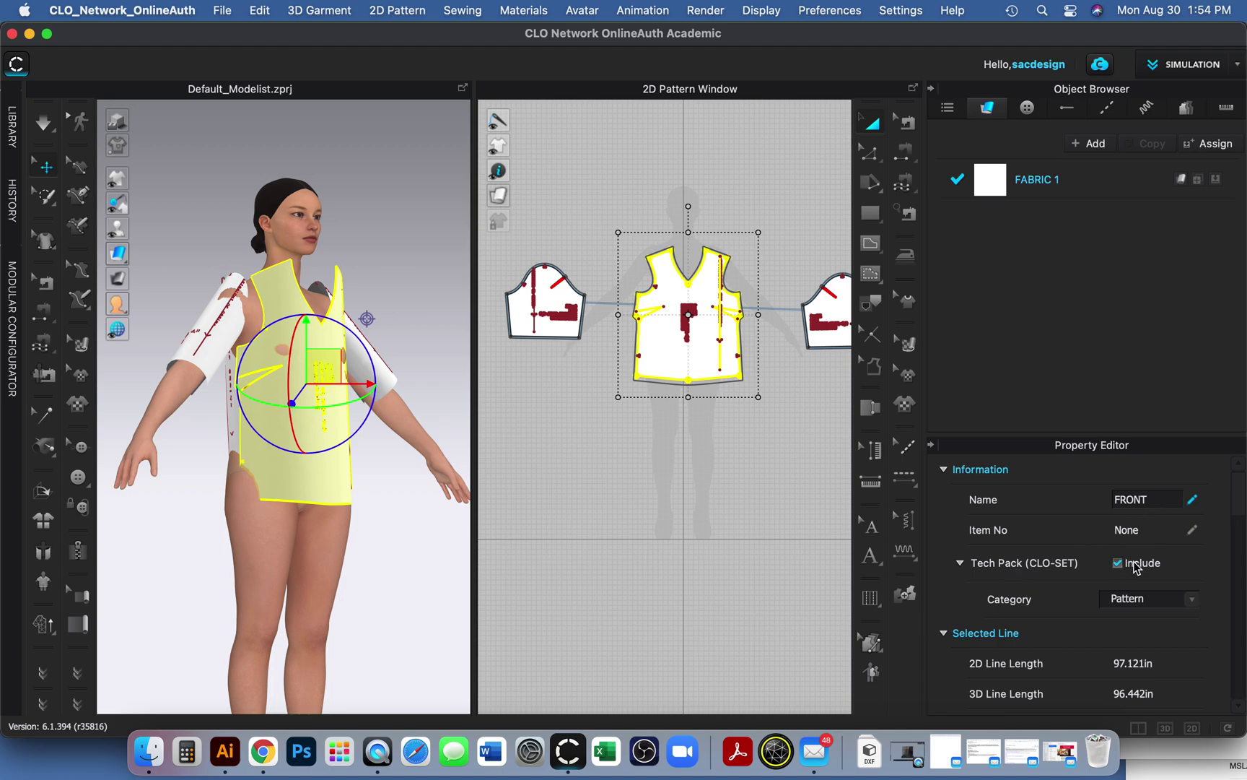
scroll(1135, 567, down, 10)
scroll(1108, 569, down, 8)
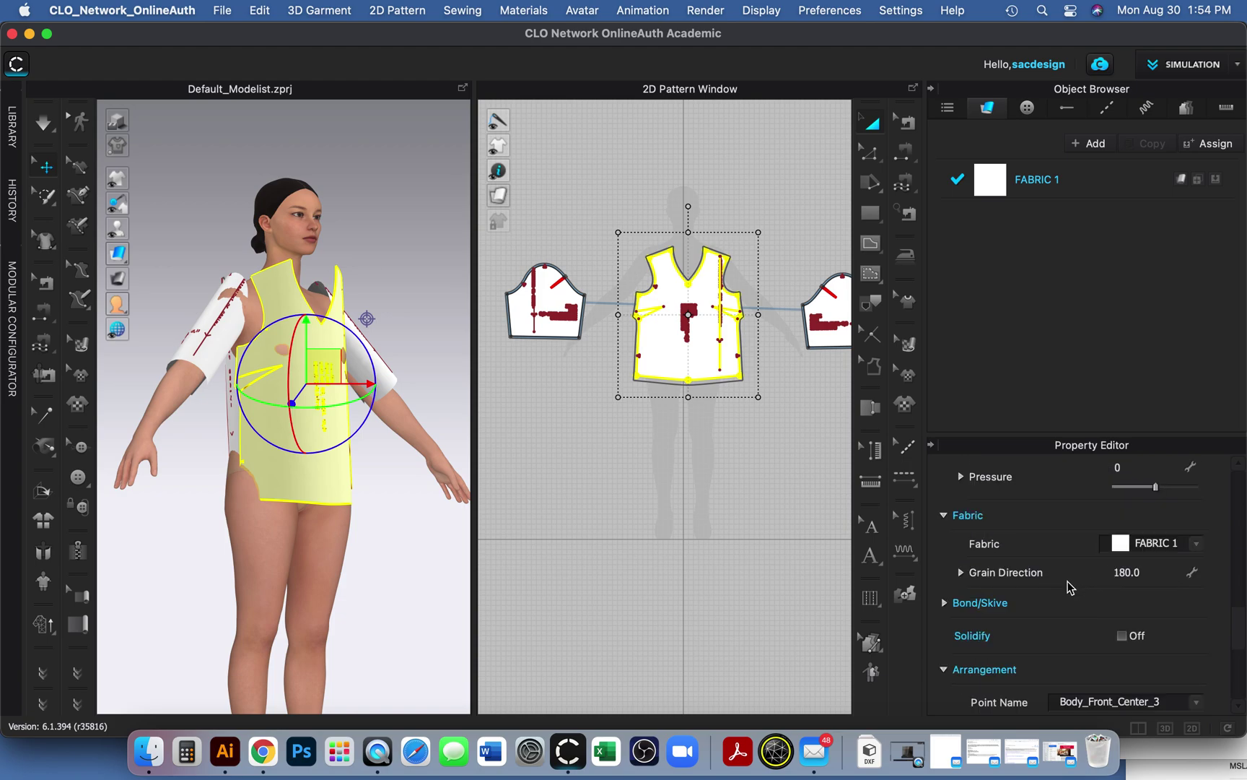
scroll(1064, 597, down, 6)
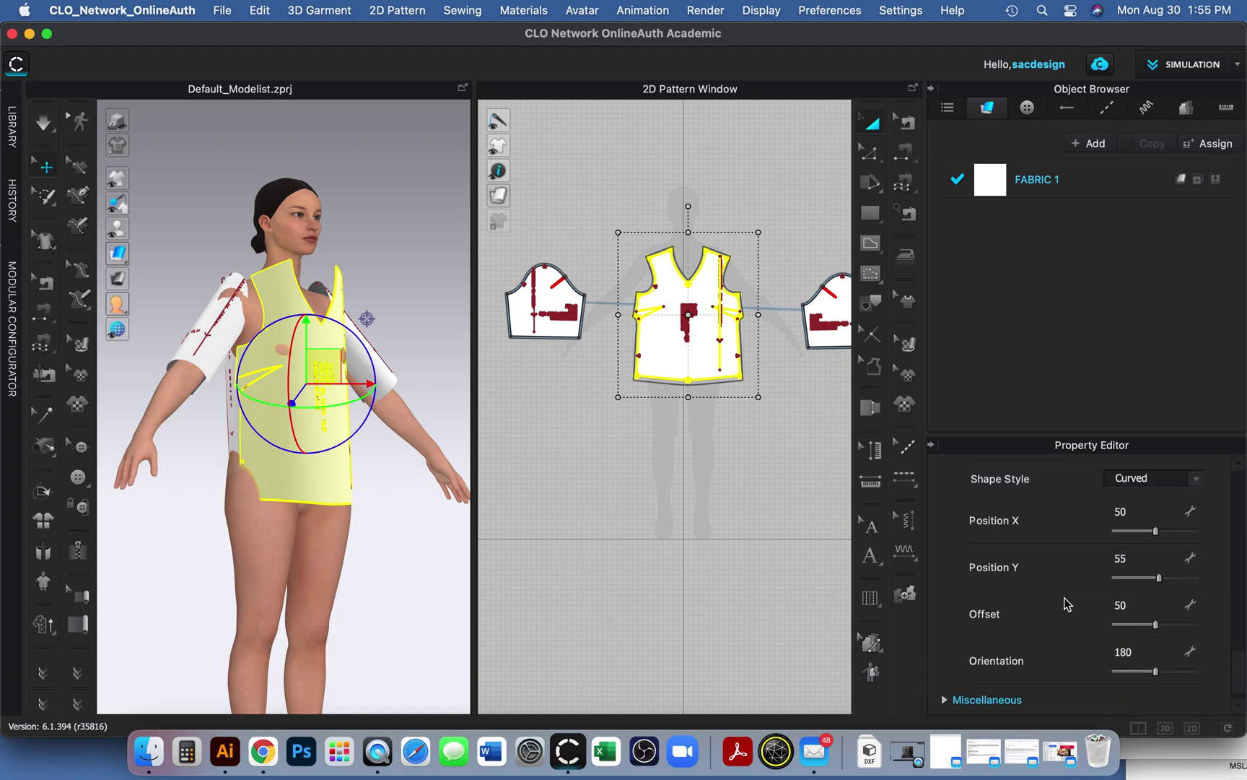
scroll(1064, 603, down, 1)
scroll(1067, 603, up, 7)
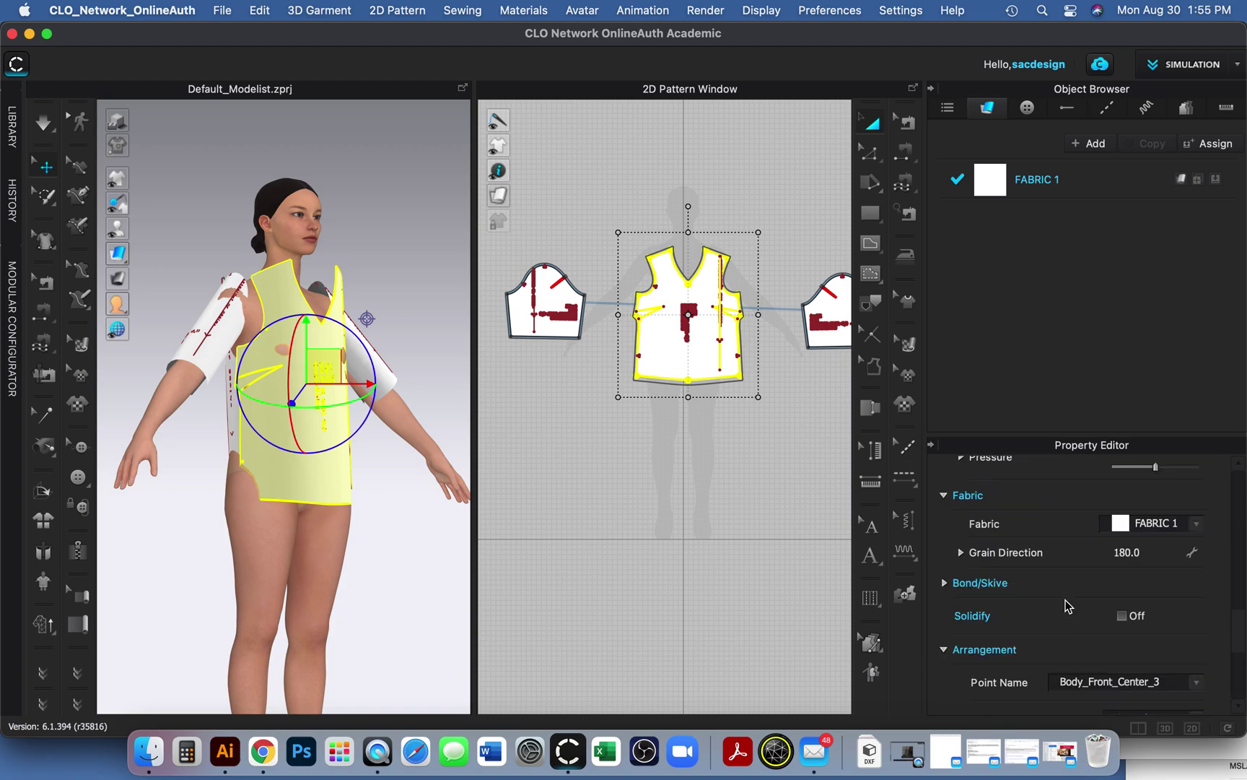
scroll(1067, 601, up, 8)
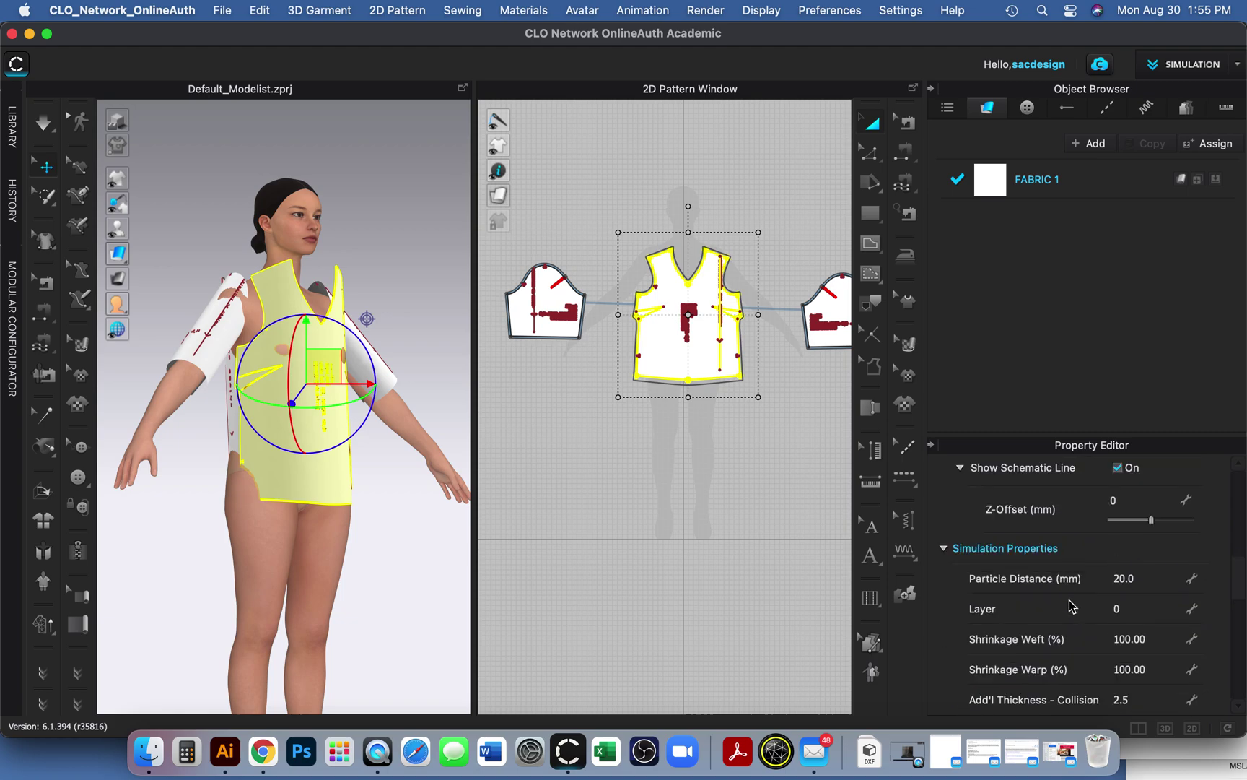
scroll(1071, 605, up, 6)
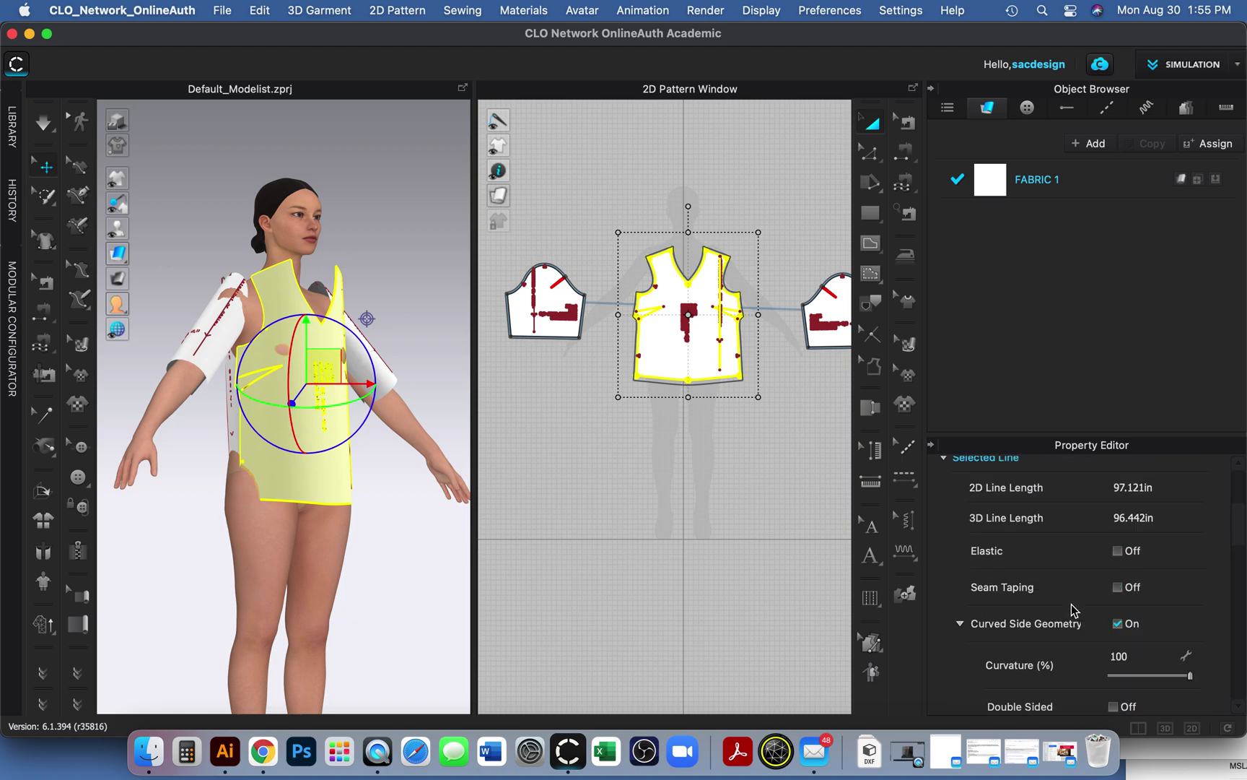
scroll(1074, 612, up, 1)
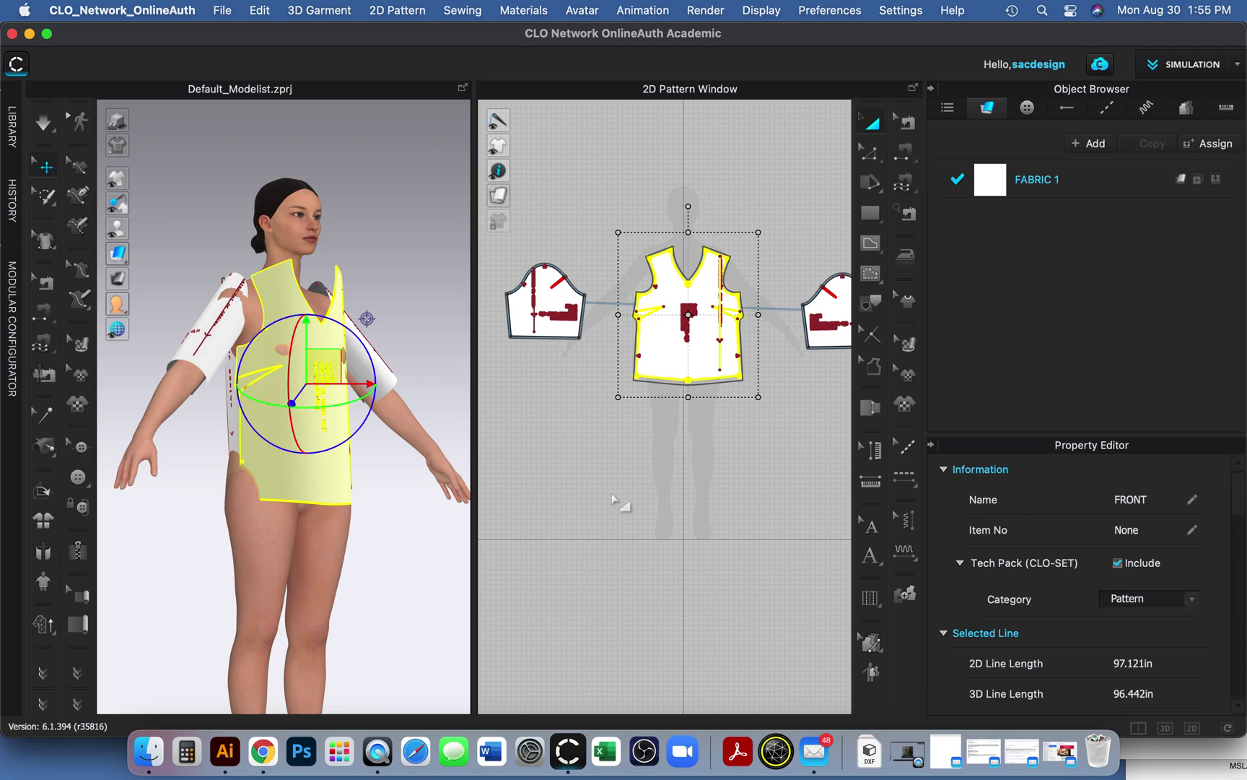
click(650, 425)
click(668, 361)
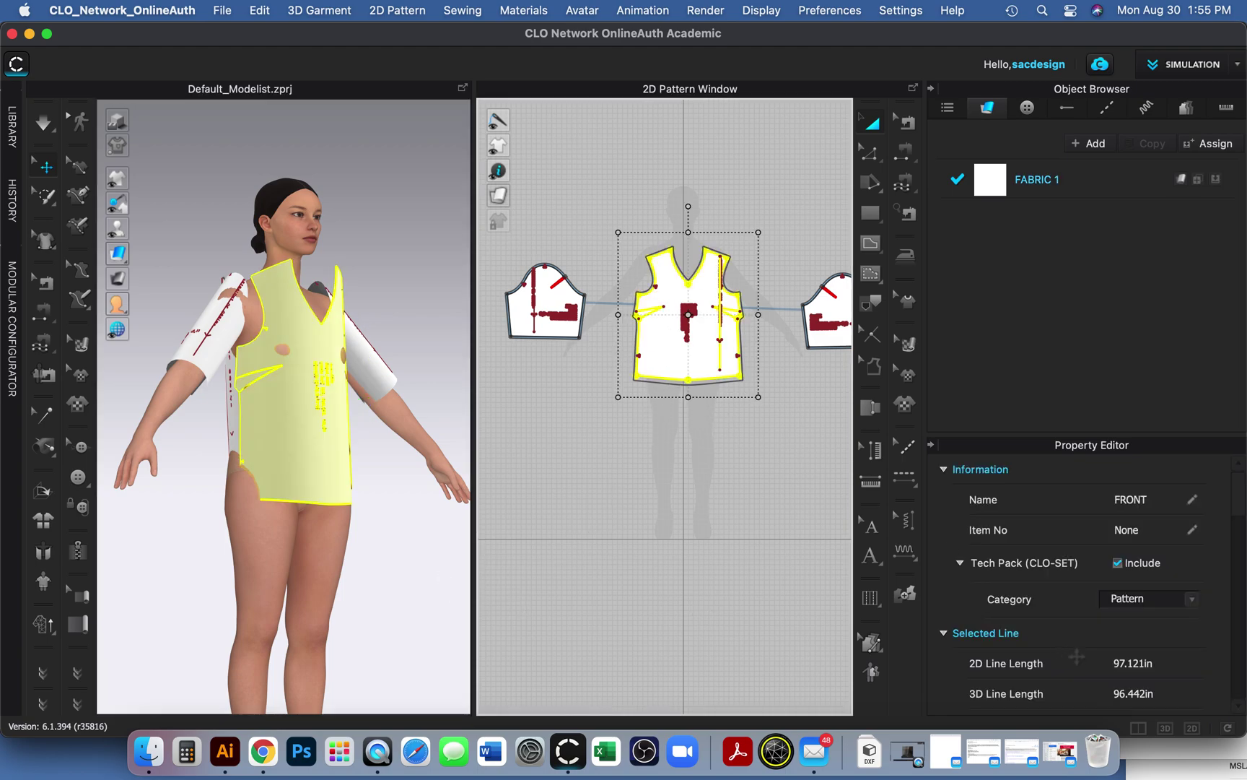
scroll(1044, 606, down, 3)
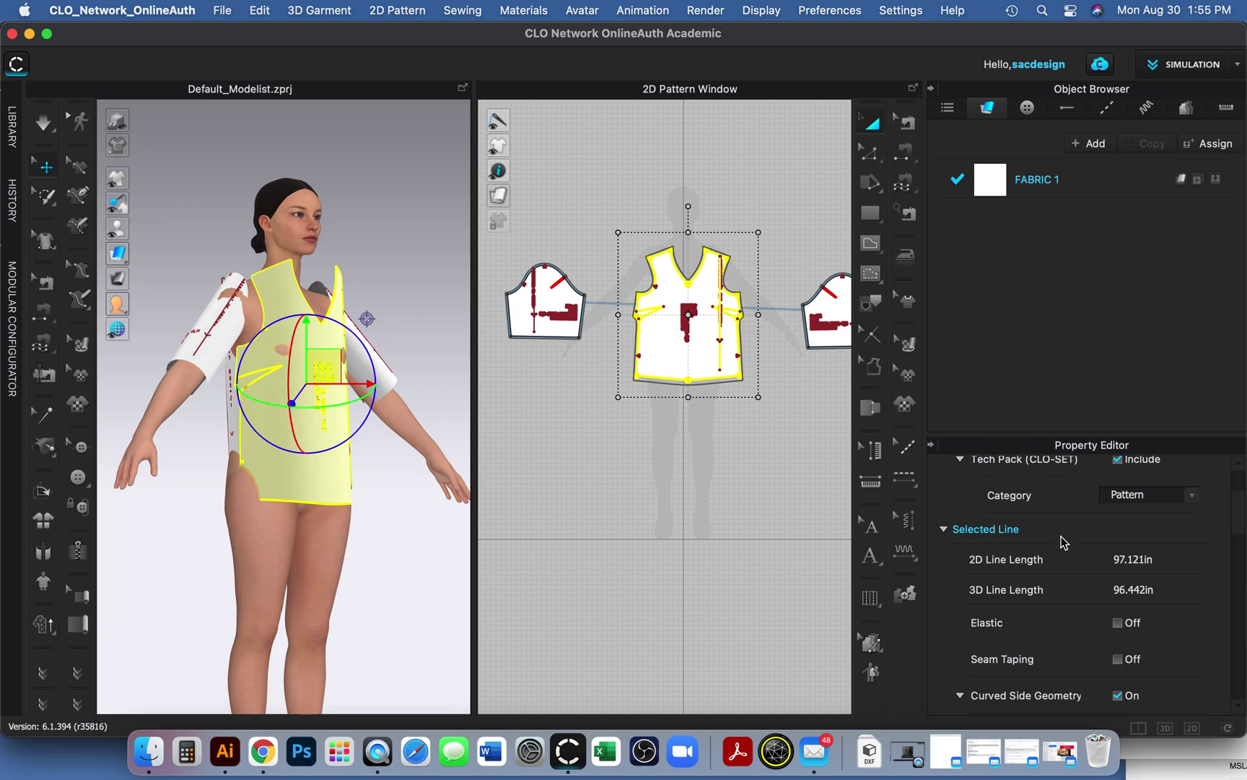
scroll(1056, 553, down, 6)
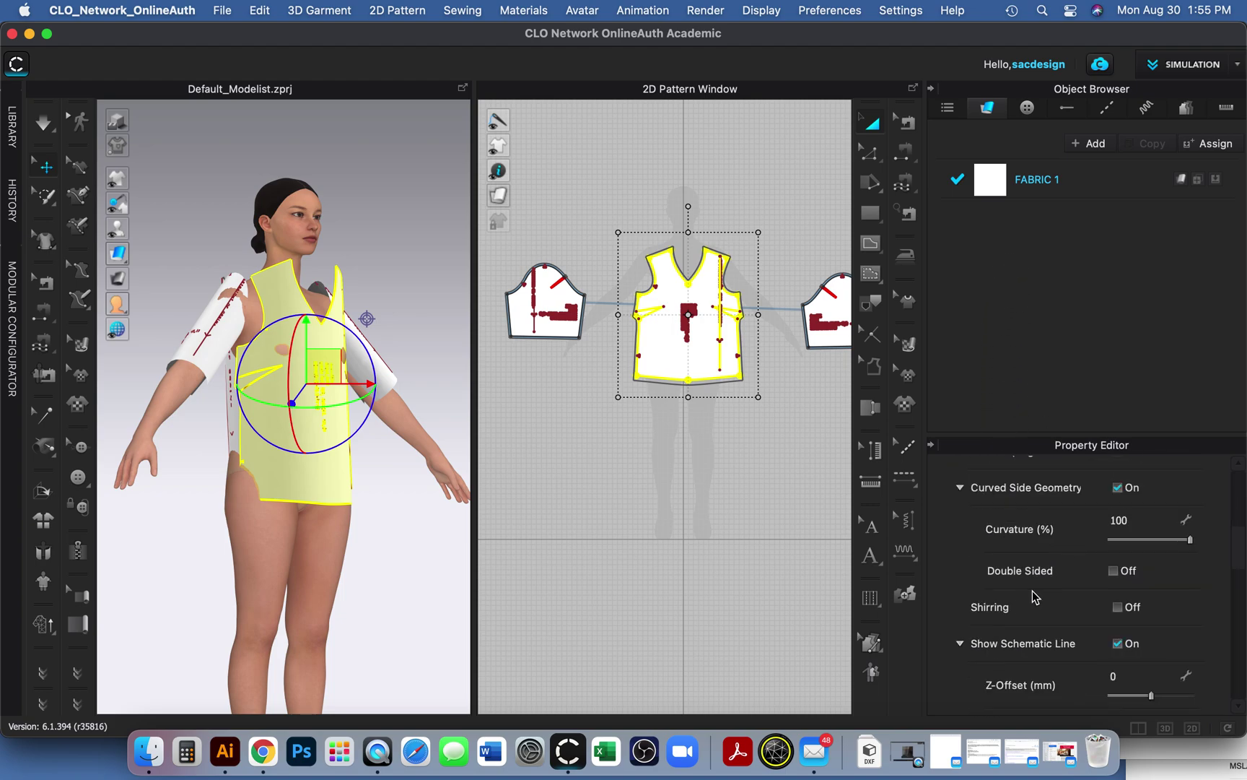
scroll(1032, 591, down, 2)
scroll(1036, 598, down, 5)
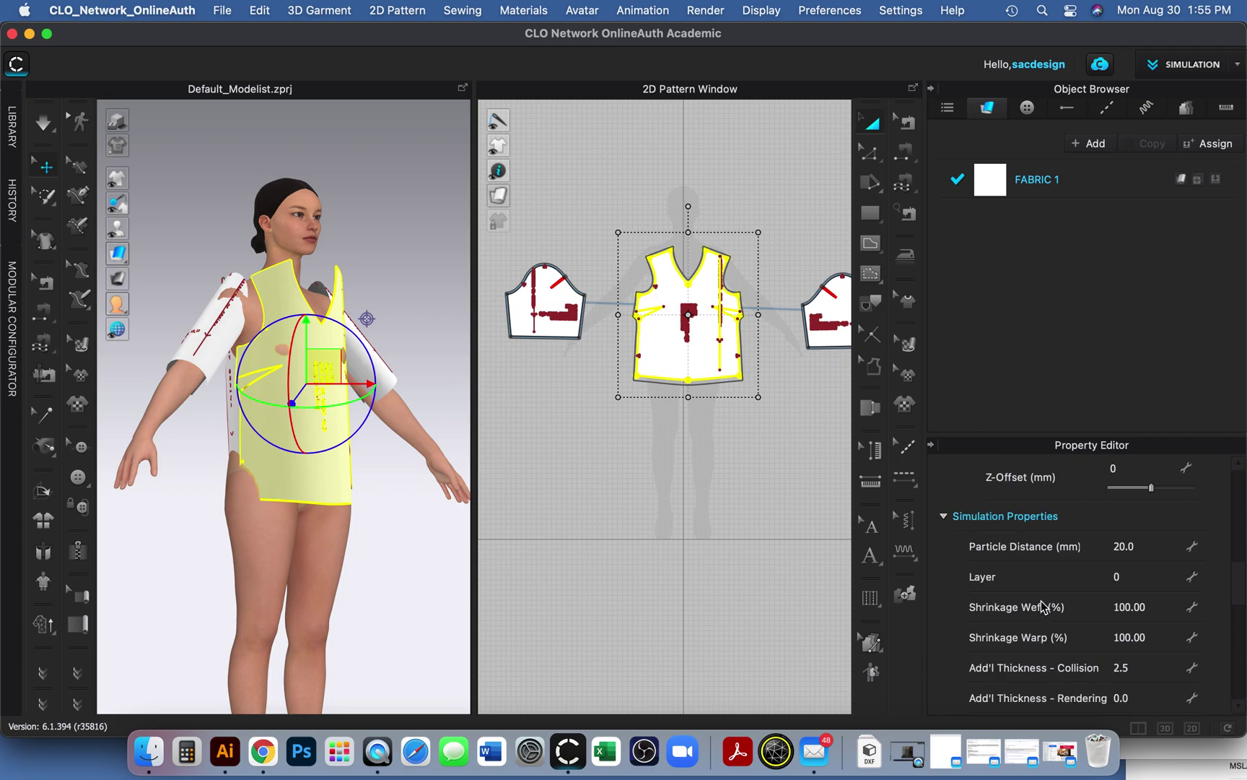
scroll(1043, 608, down, 3)
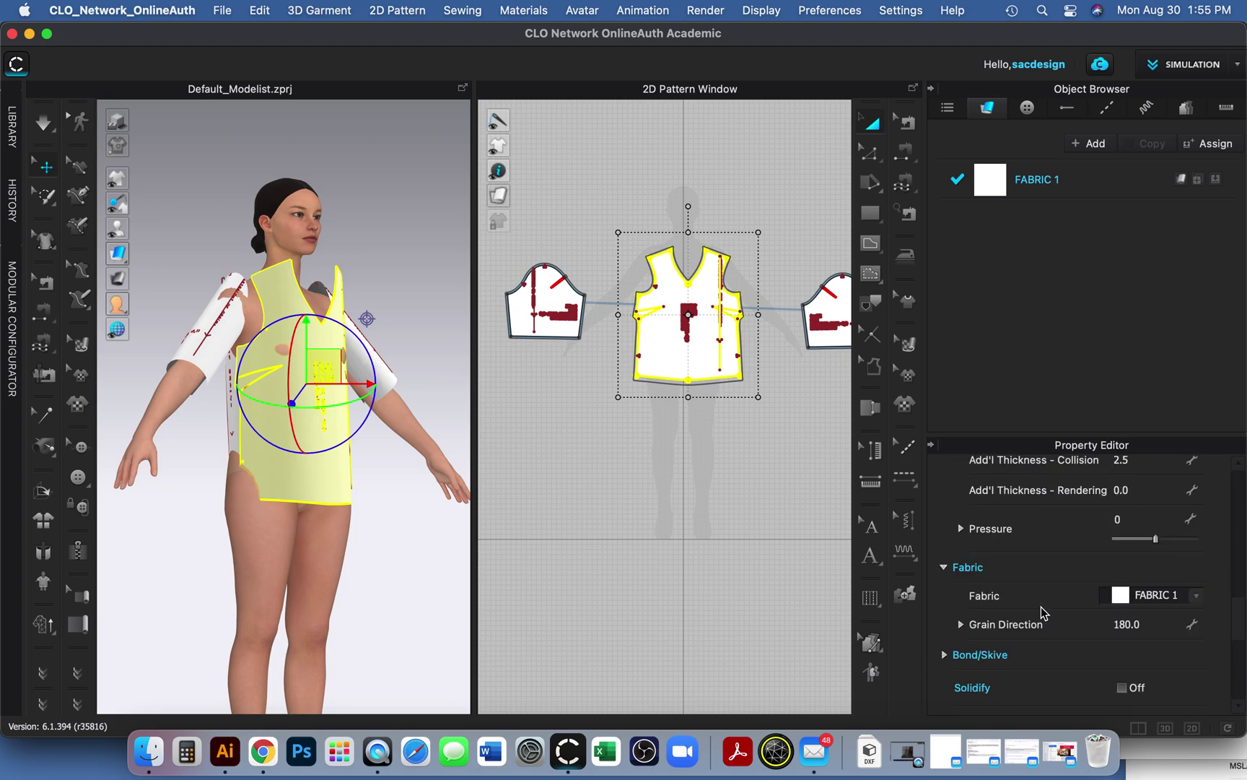
scroll(1041, 613, down, 3)
scroll(1042, 612, down, 6)
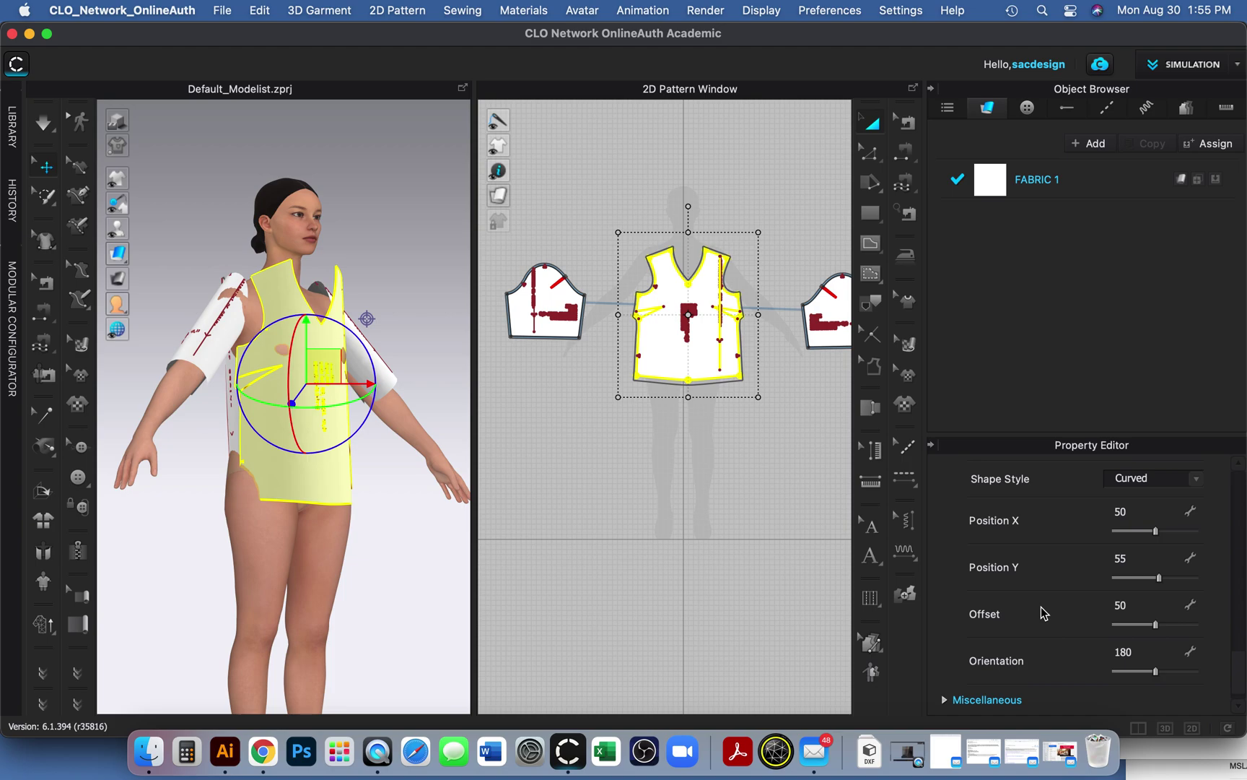
scroll(1041, 612, down, 1)
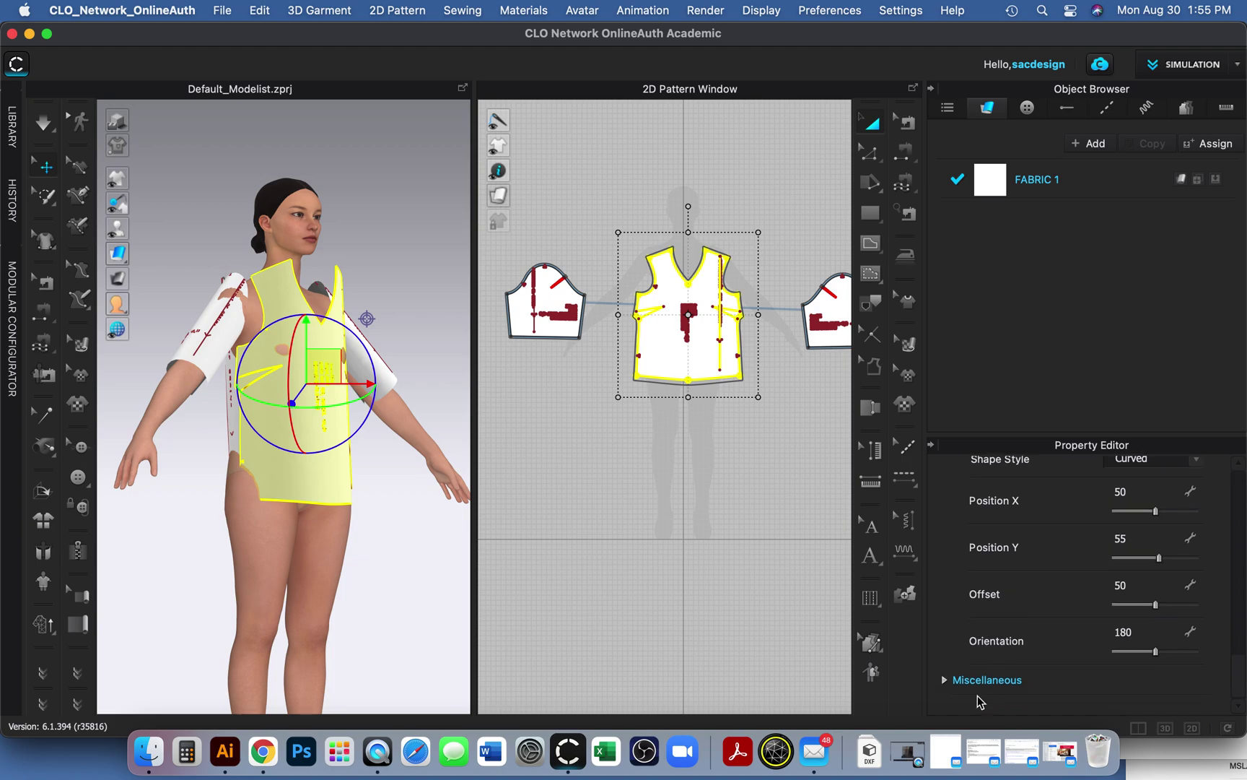
click(942, 680)
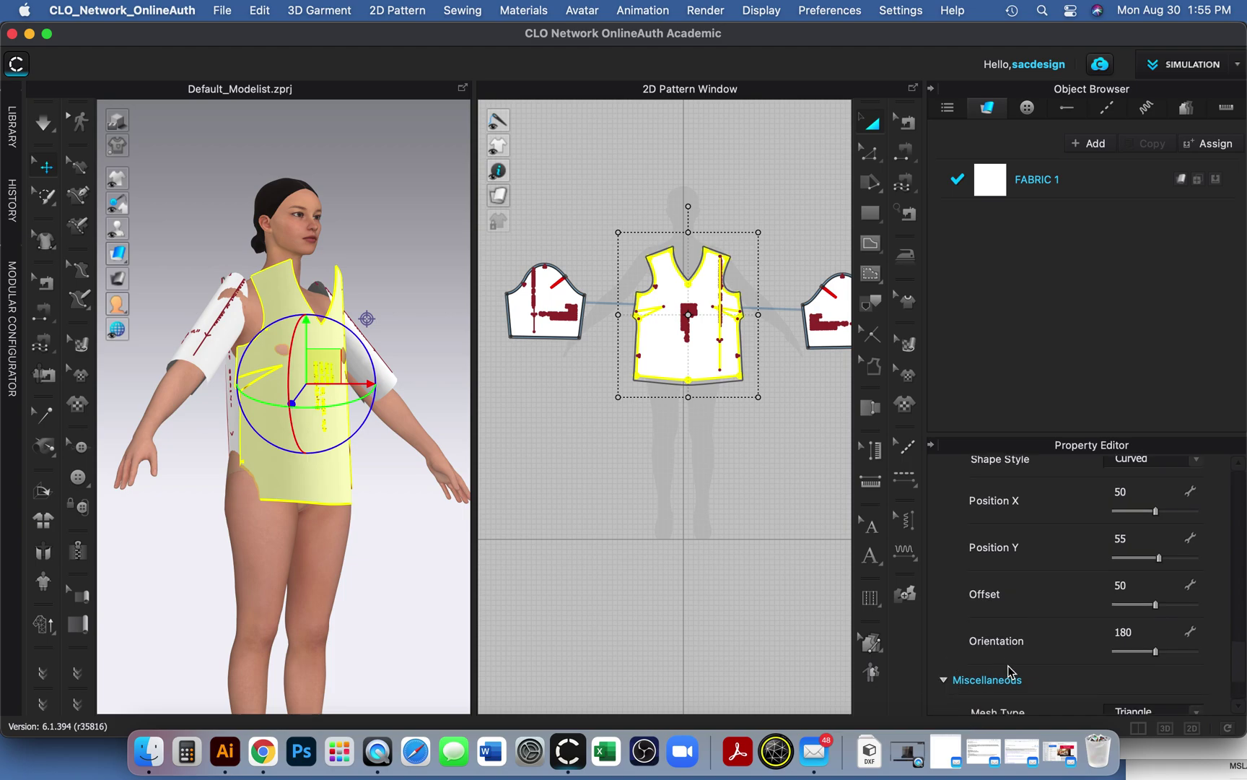
scroll(1007, 669, down, 3)
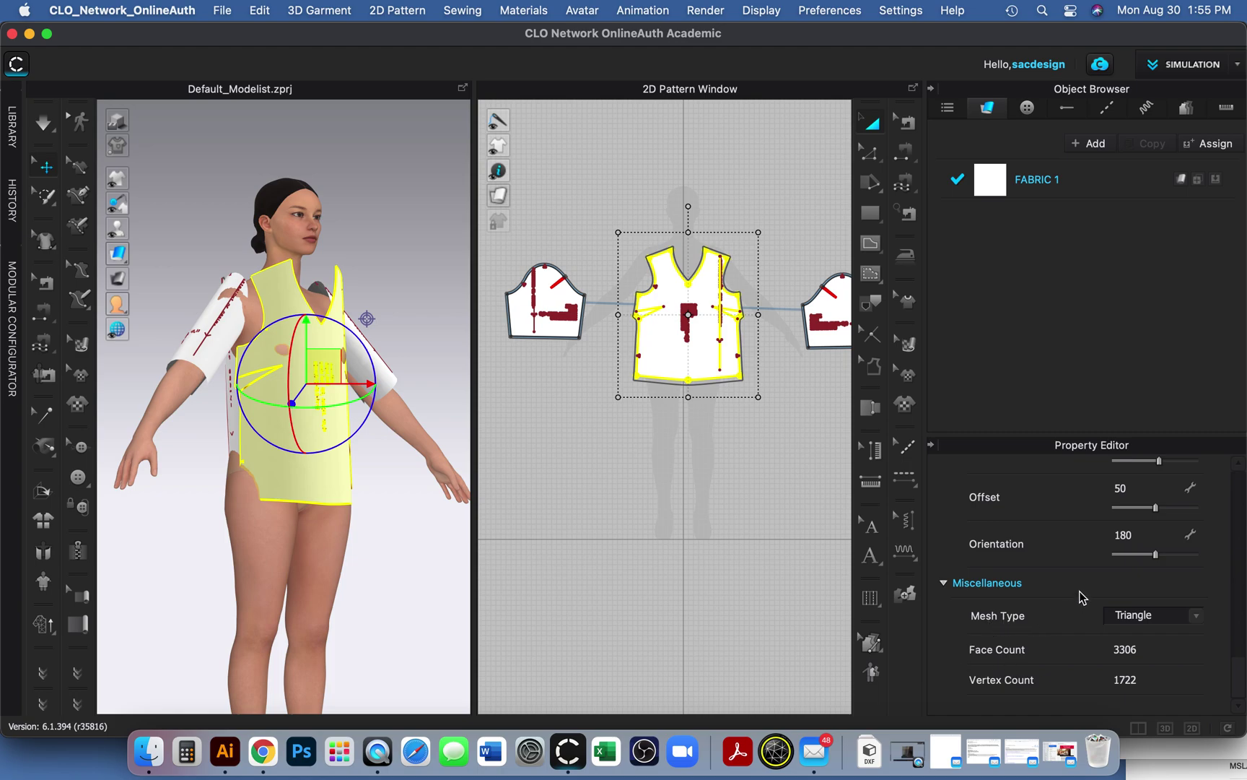
scroll(1079, 585, up, 6)
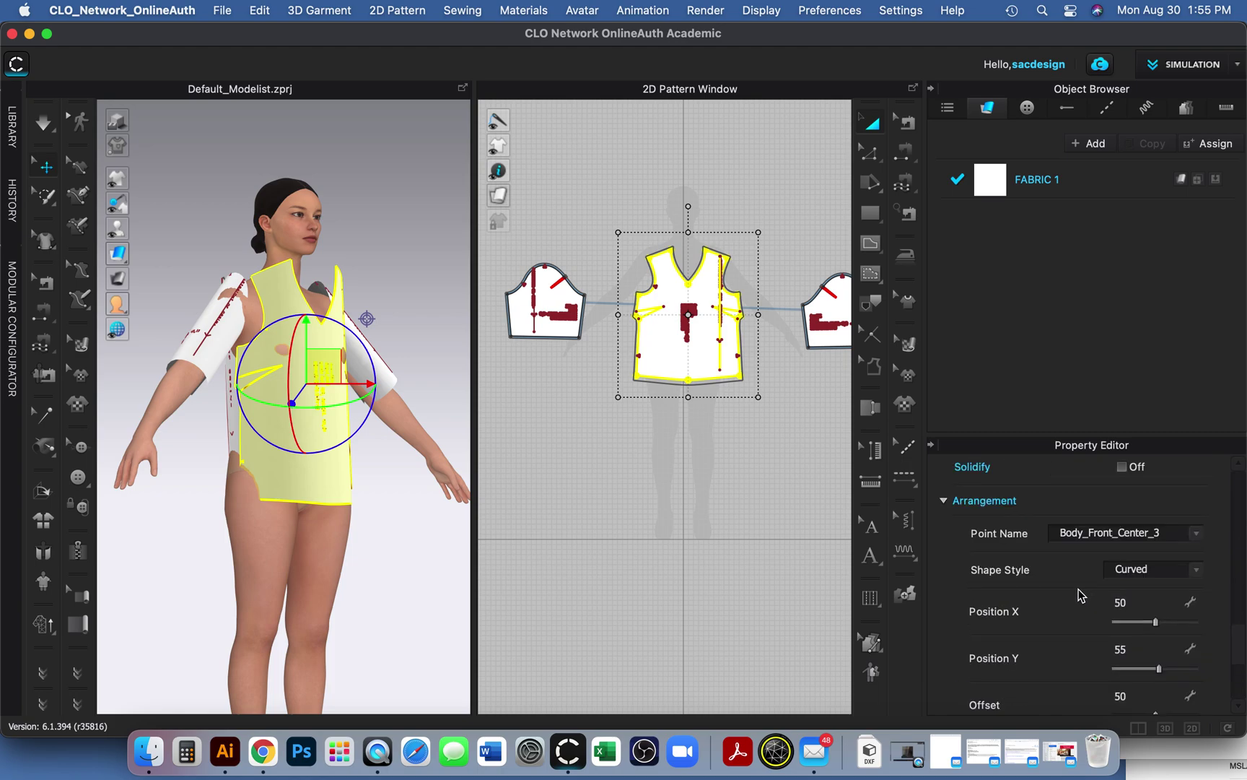
click(770, 158)
- Select the front bodice piece with Edit Pattern and look through its Property Editor
click(870, 157)
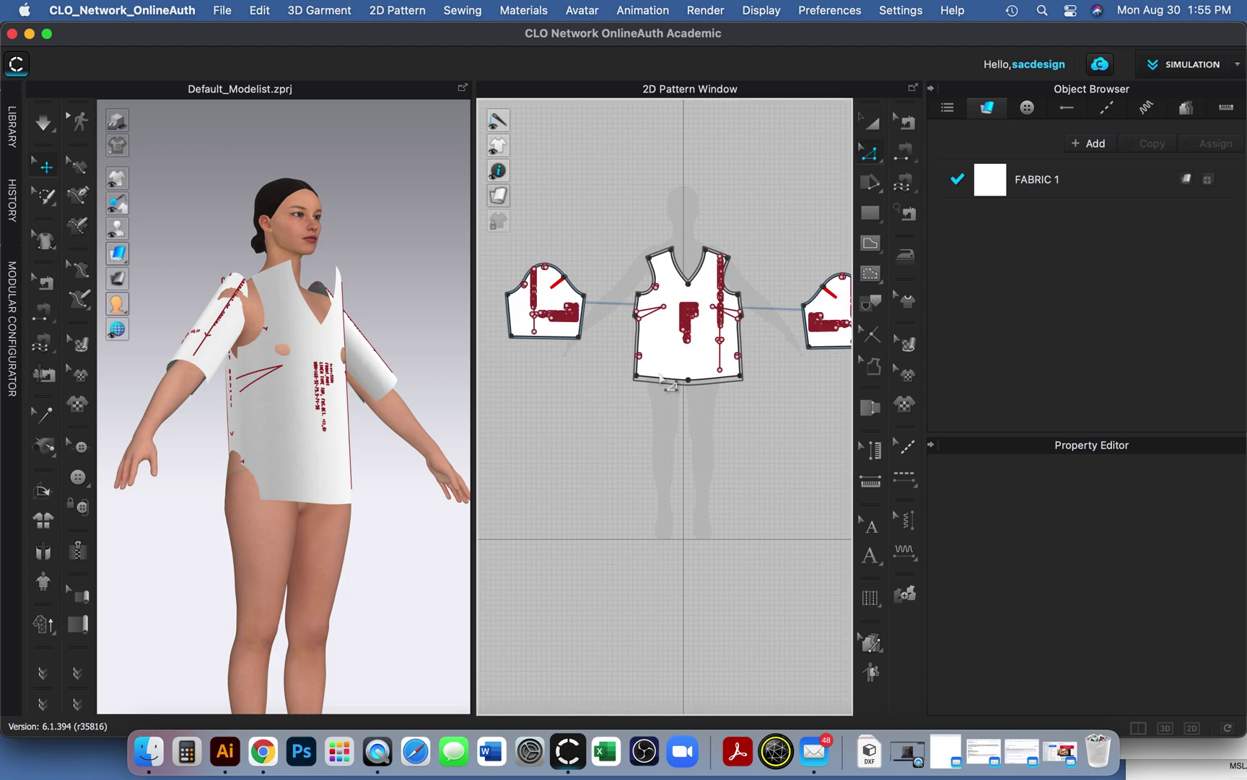
click(872, 123)
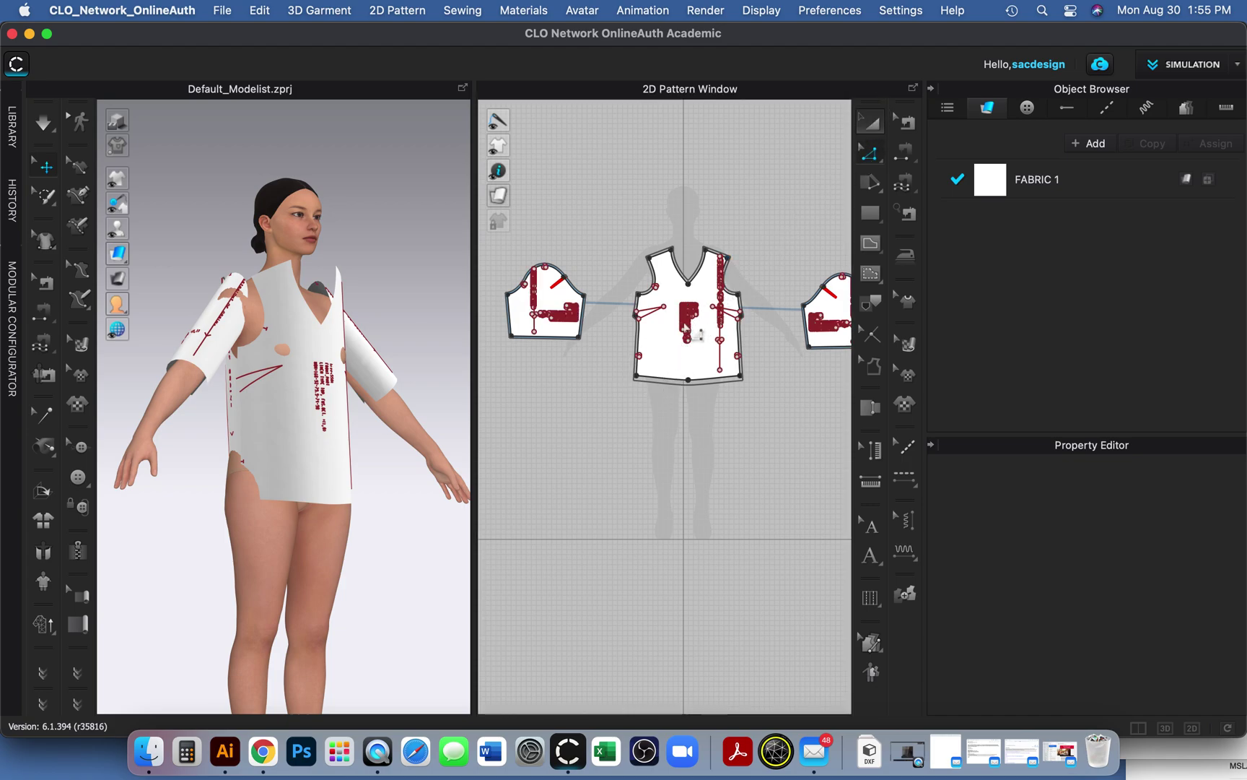
click(301, 432)
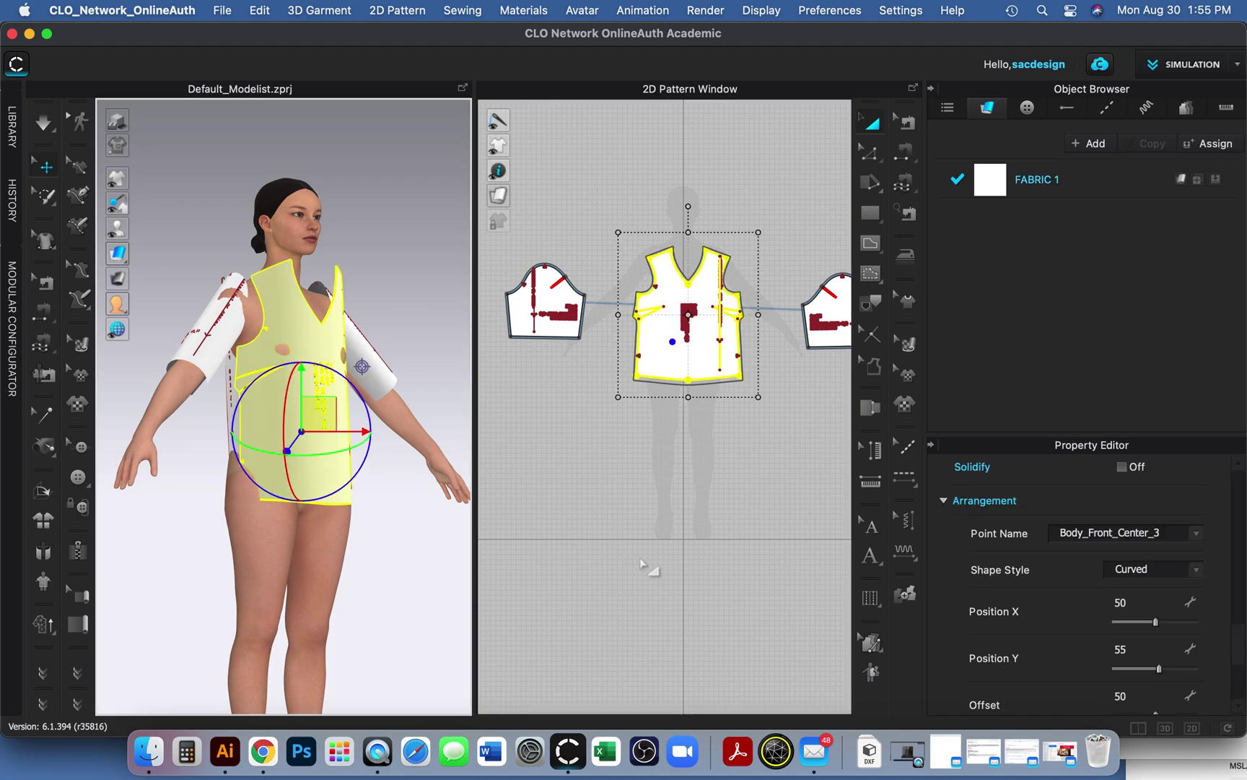
scroll(1013, 604, down, 5)
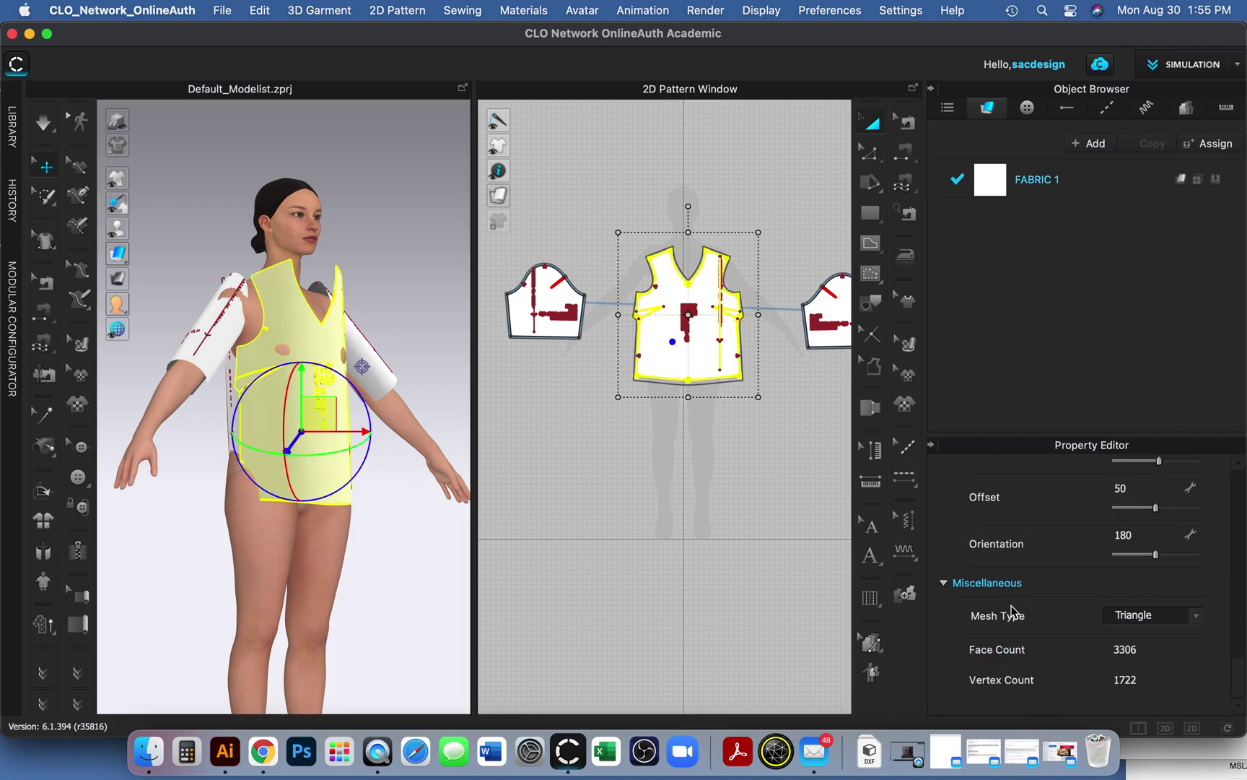
scroll(1014, 613, up, 5)
scroll(1013, 619, up, 2)
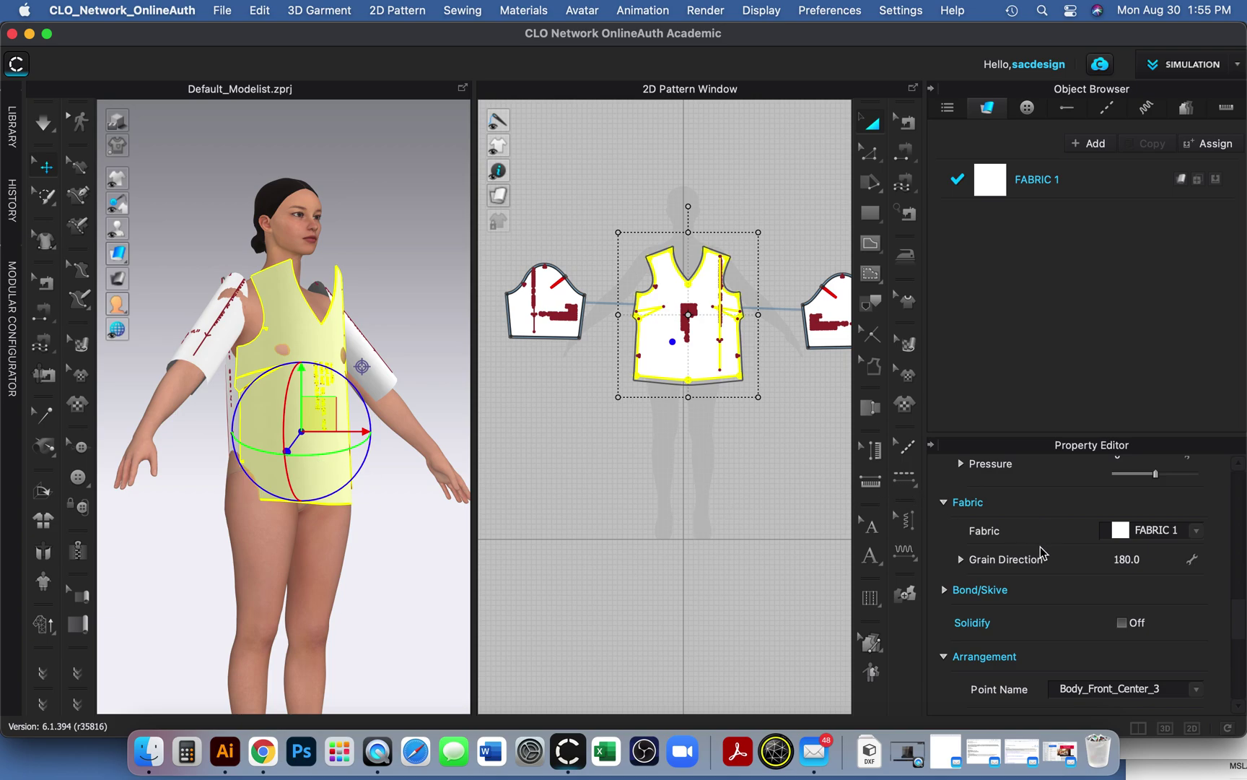
scroll(987, 513, up, 10)
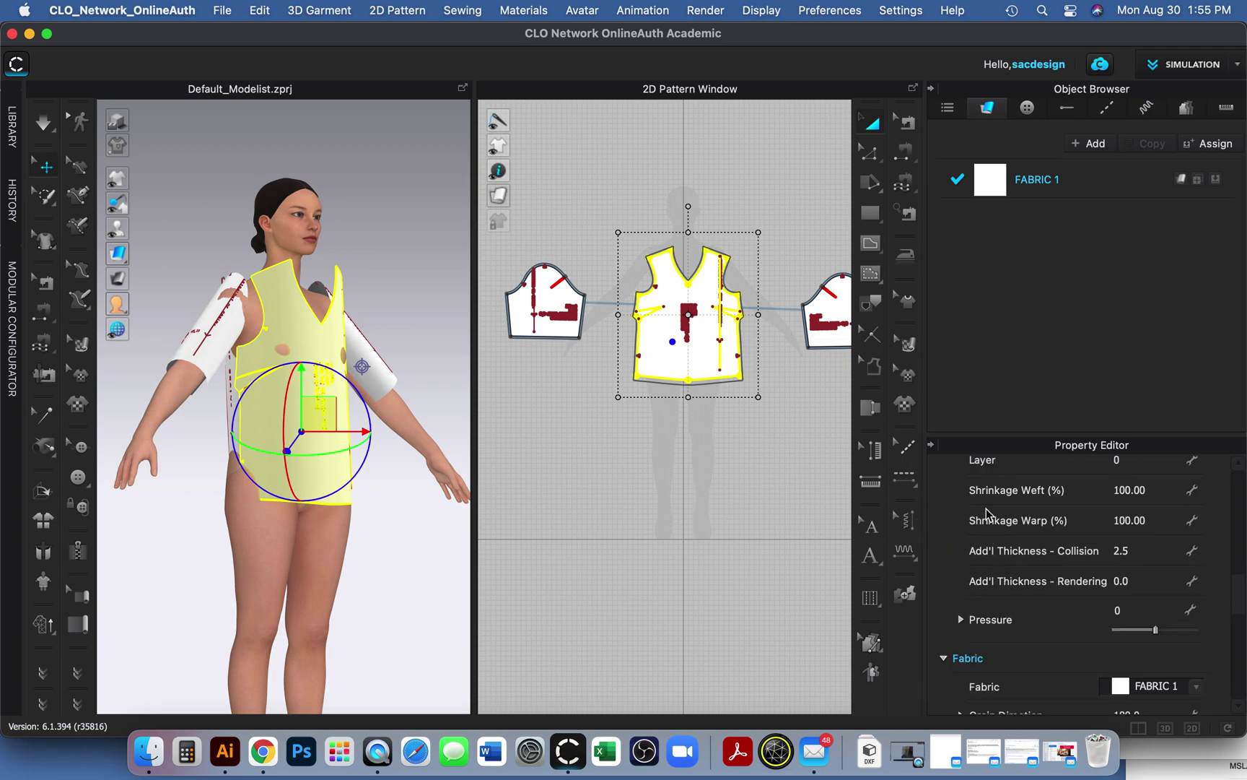
scroll(987, 512, up, 15)
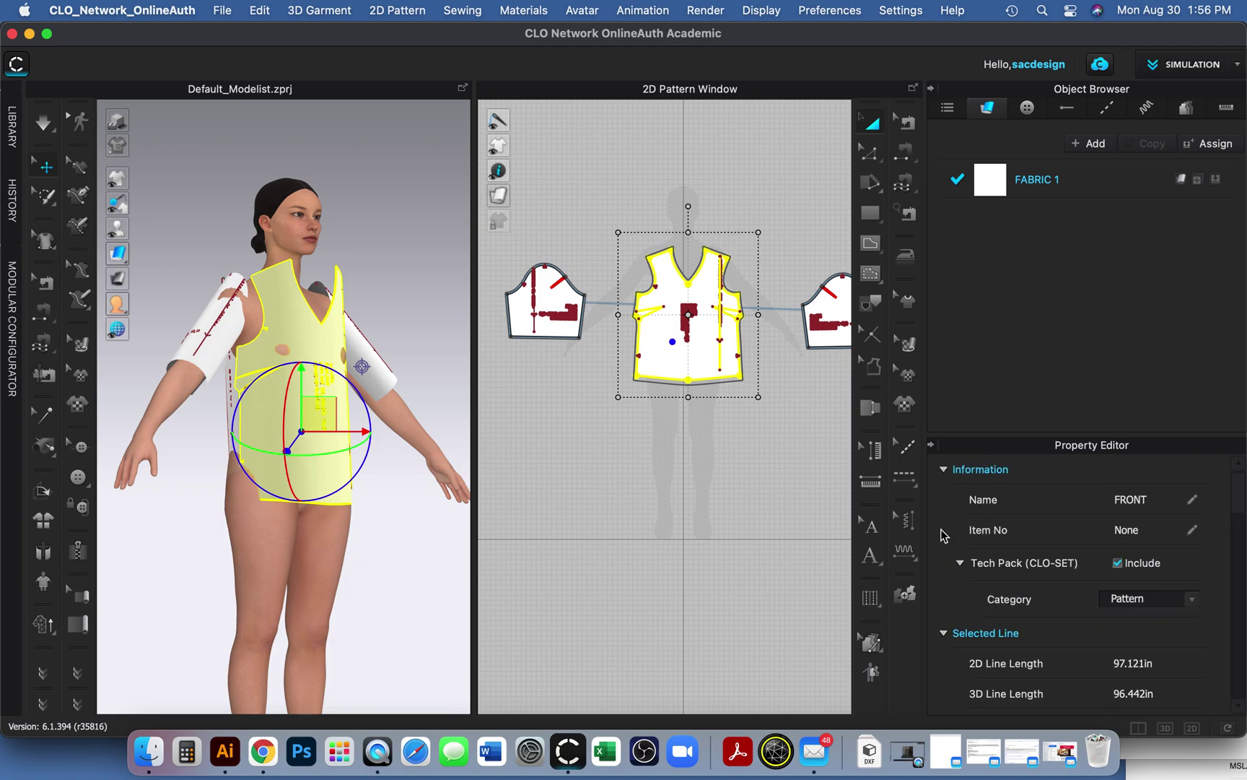
- Reselect FRONT and show its Fabric section: FABRIC 1 with a 180.0 grain direction
click(705, 406)
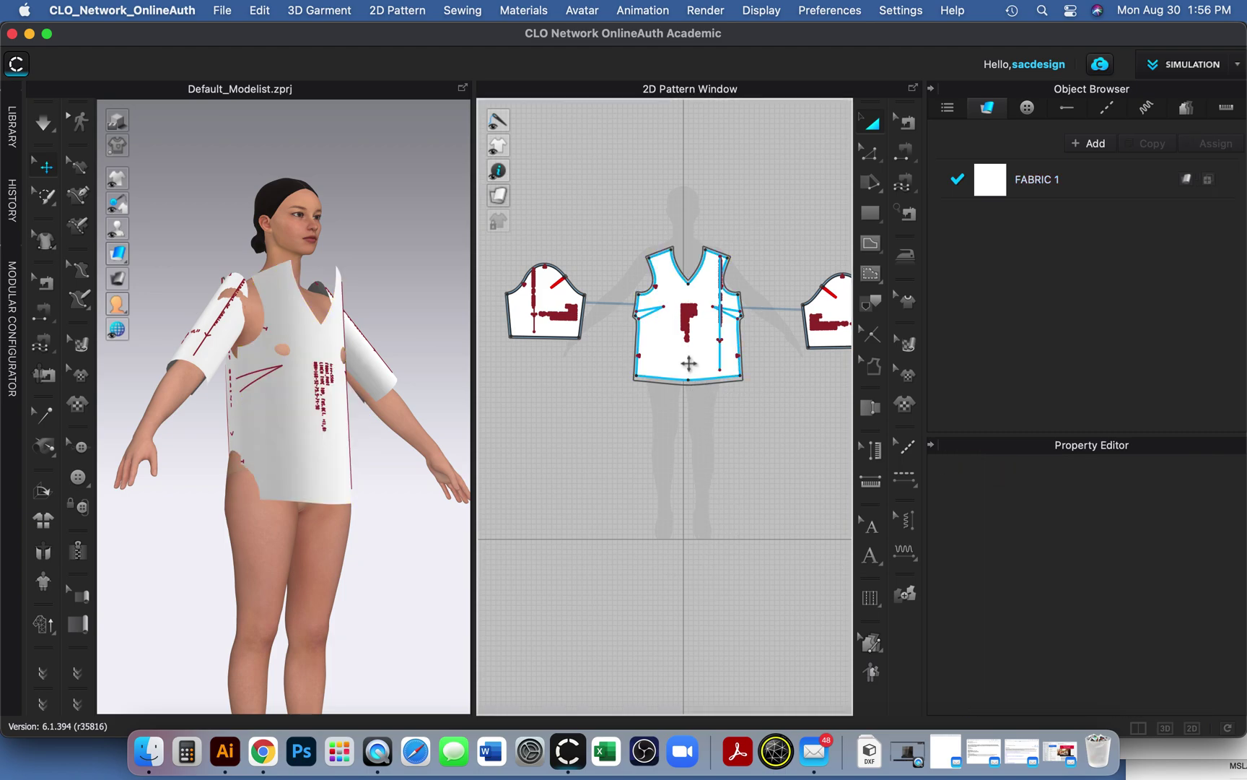
click(689, 363)
scroll(1056, 586, down, 12)
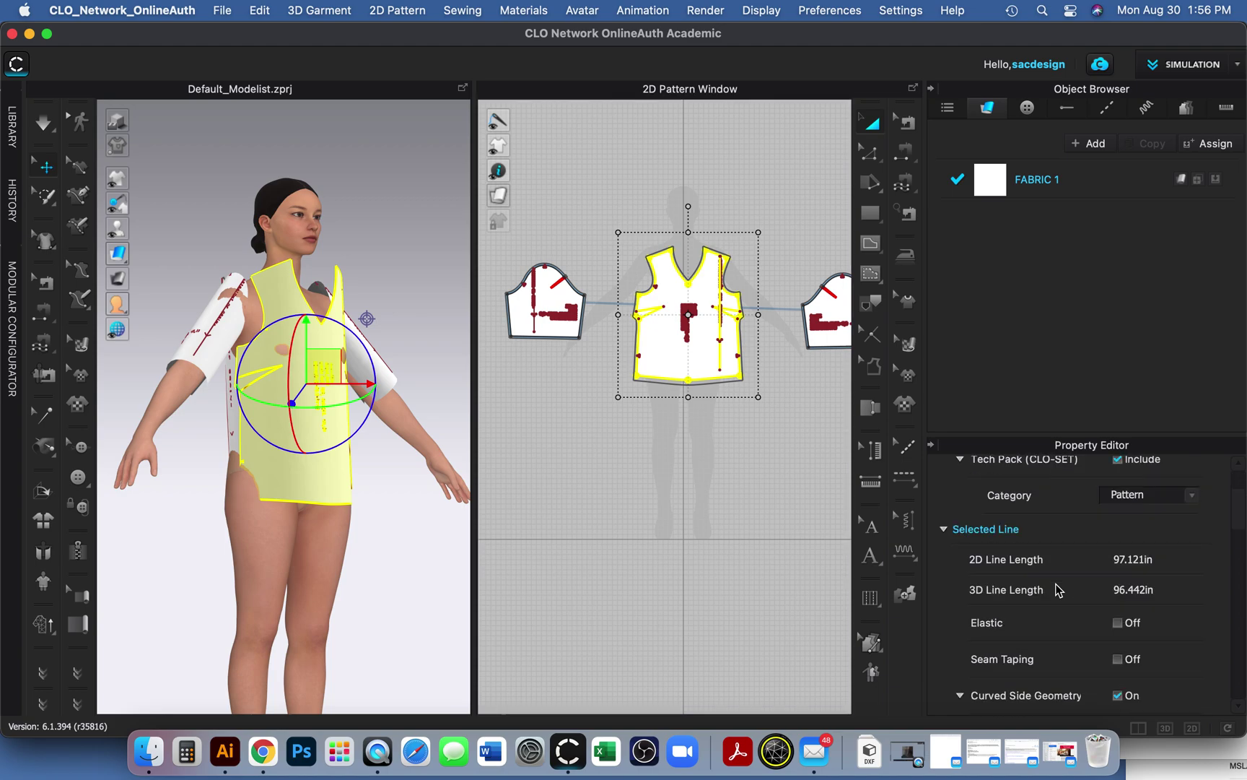
scroll(1056, 590, down, 2)
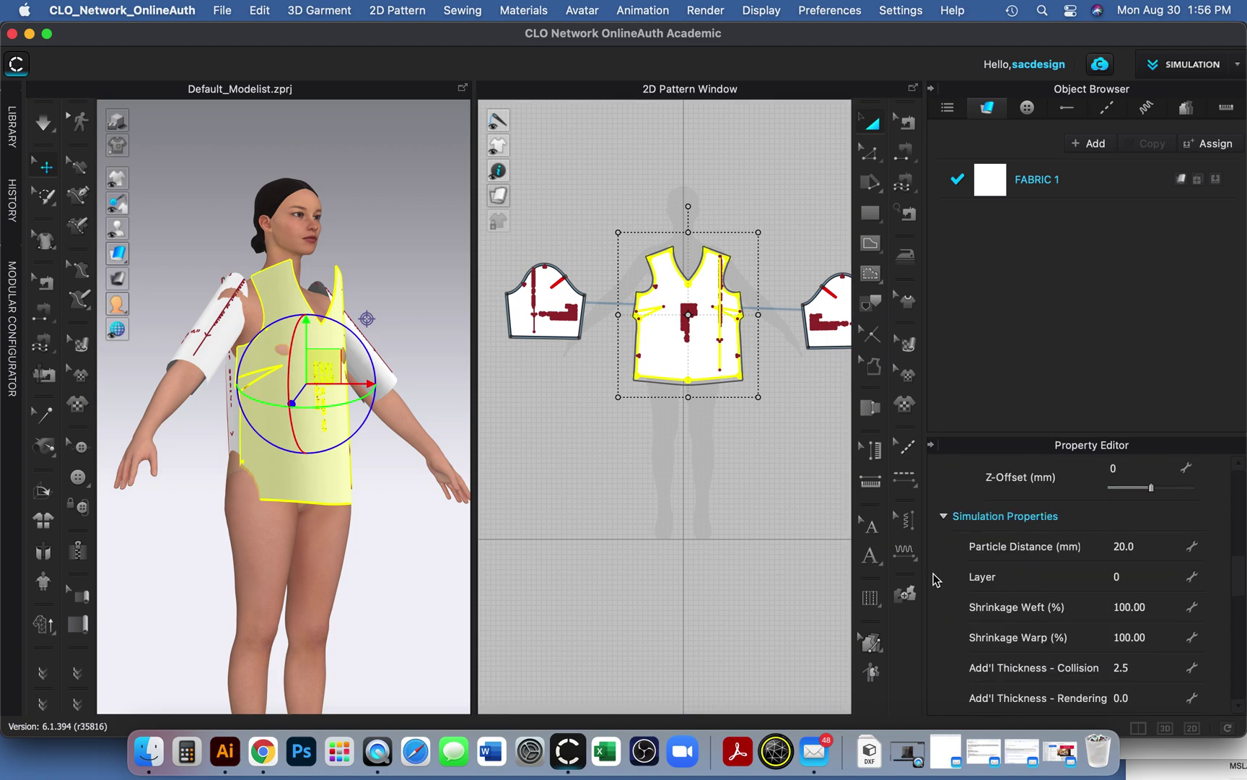
scroll(1025, 533, down, 8)
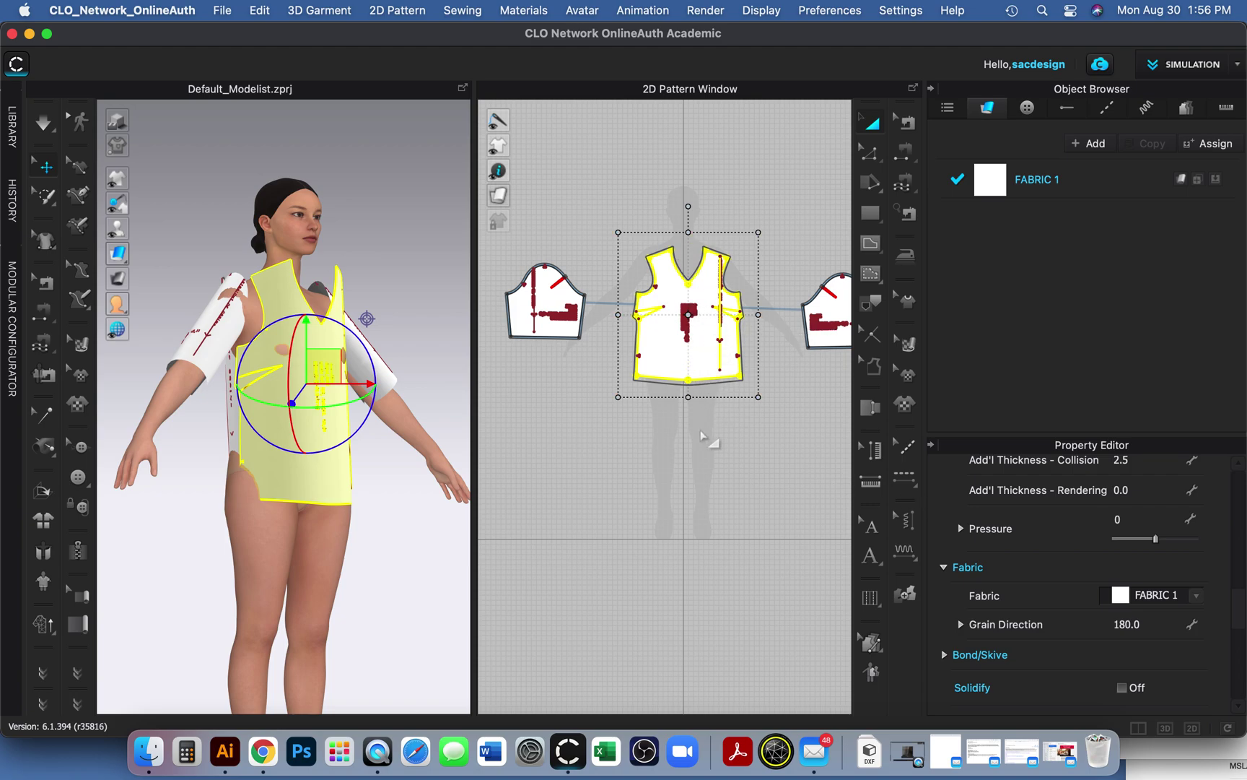
scroll(702, 396, up, 5)
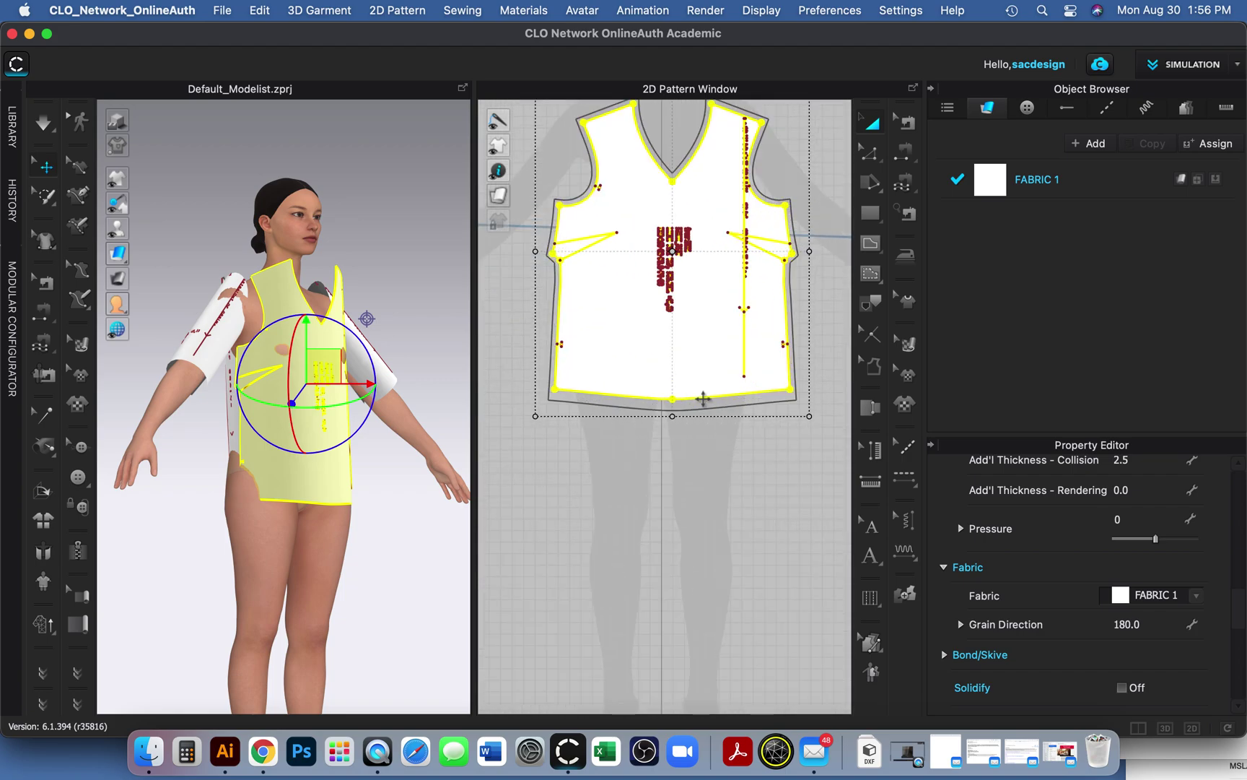
scroll(734, 505, up, 3)
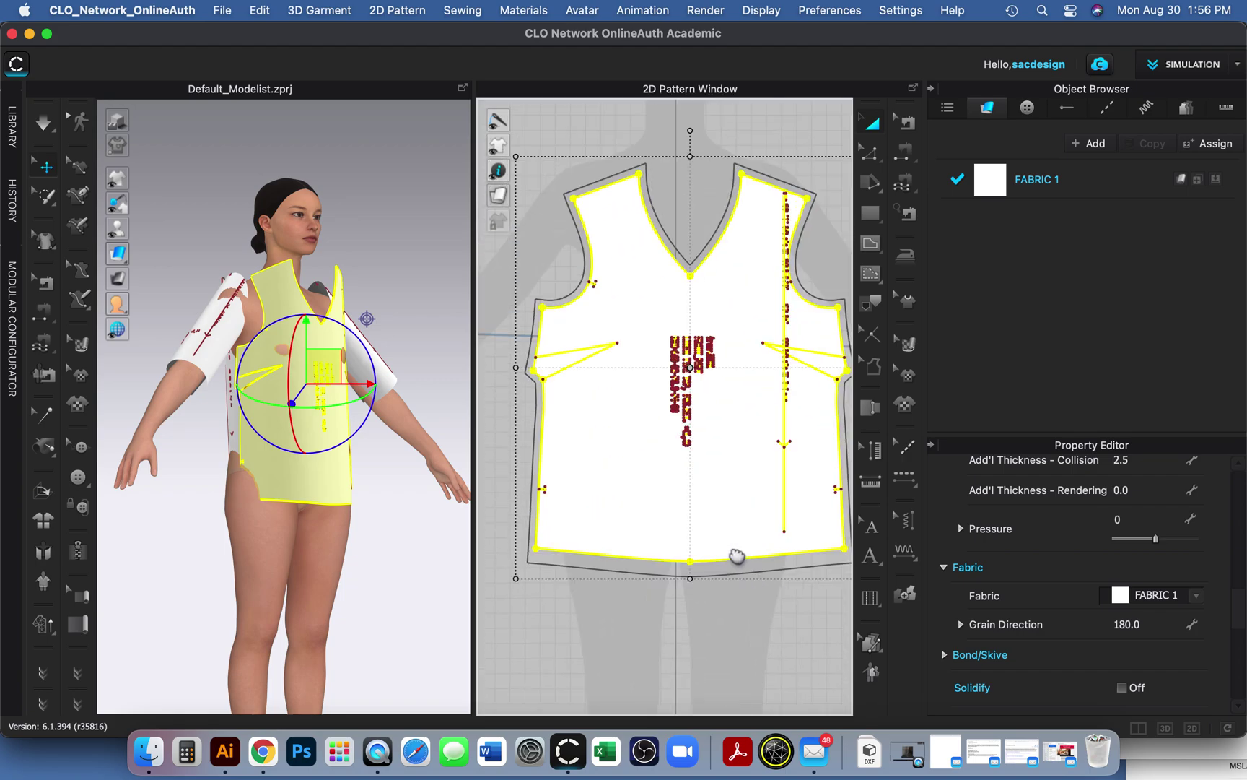
scroll(736, 555, up, 3)
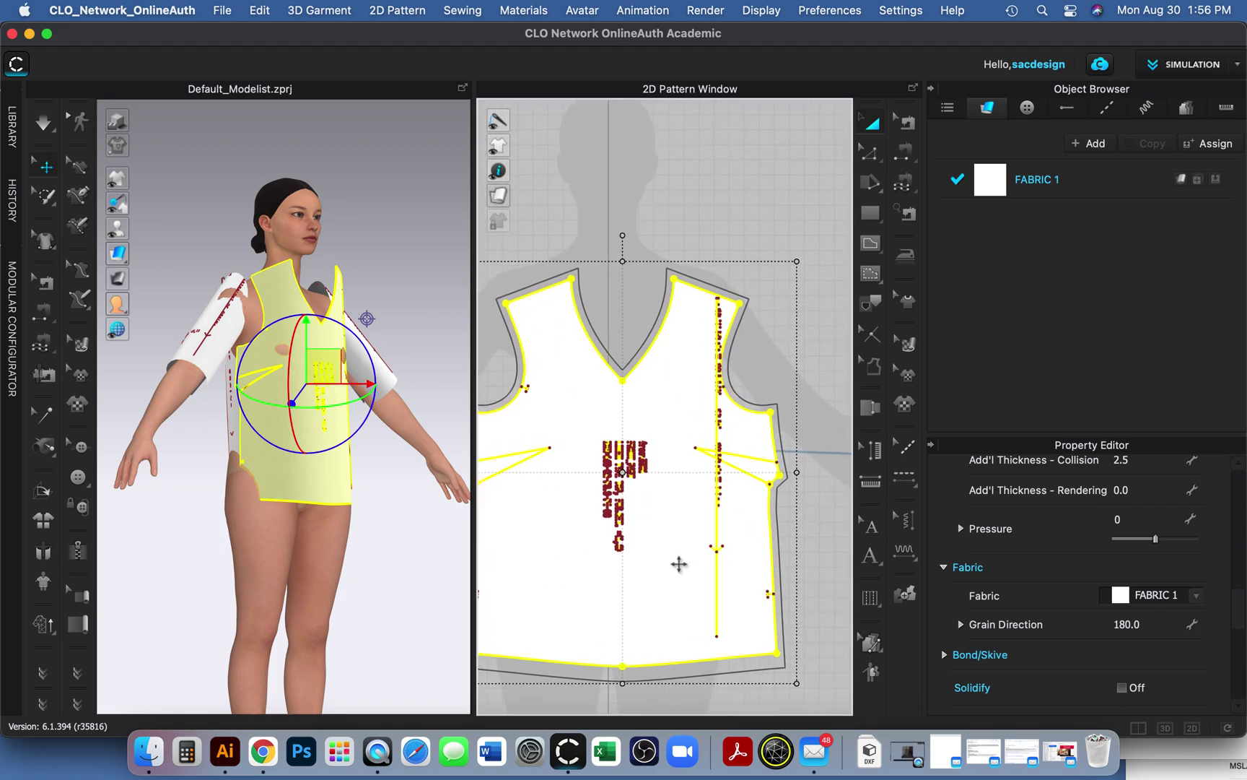
scroll(679, 564, down, 3)
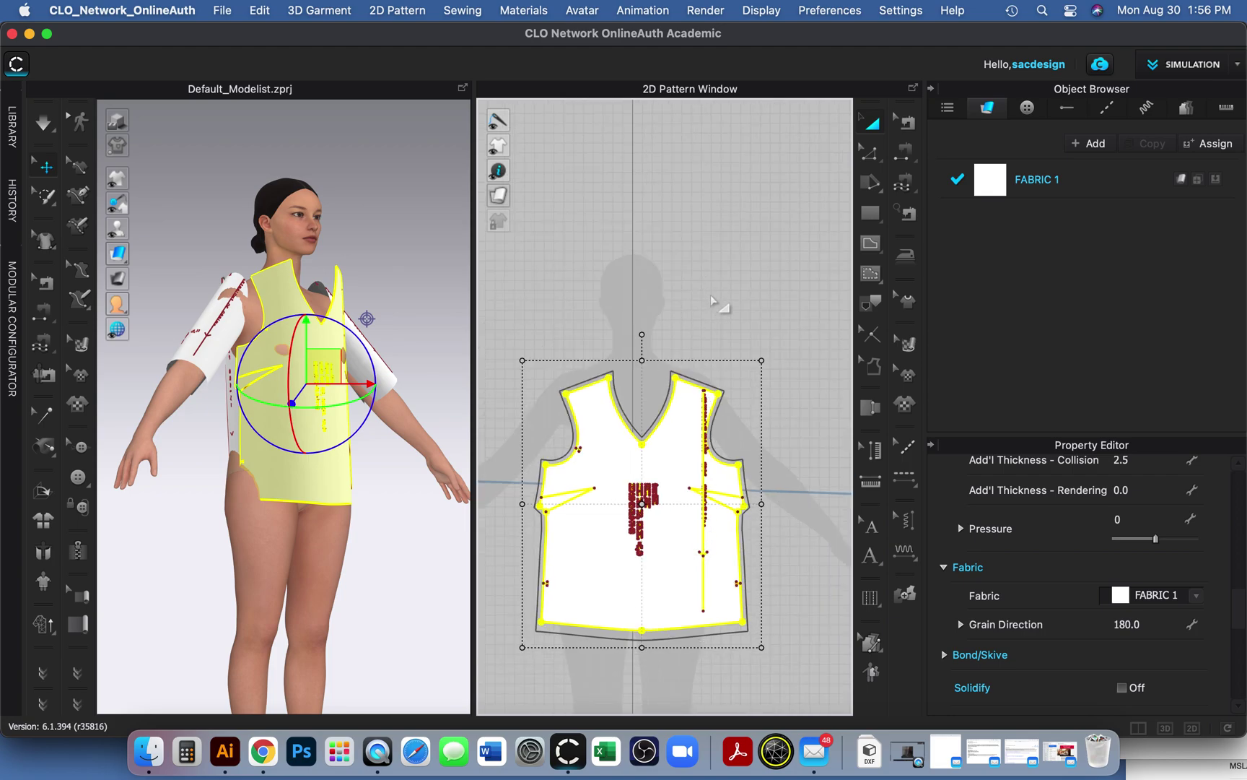
click(1148, 625)
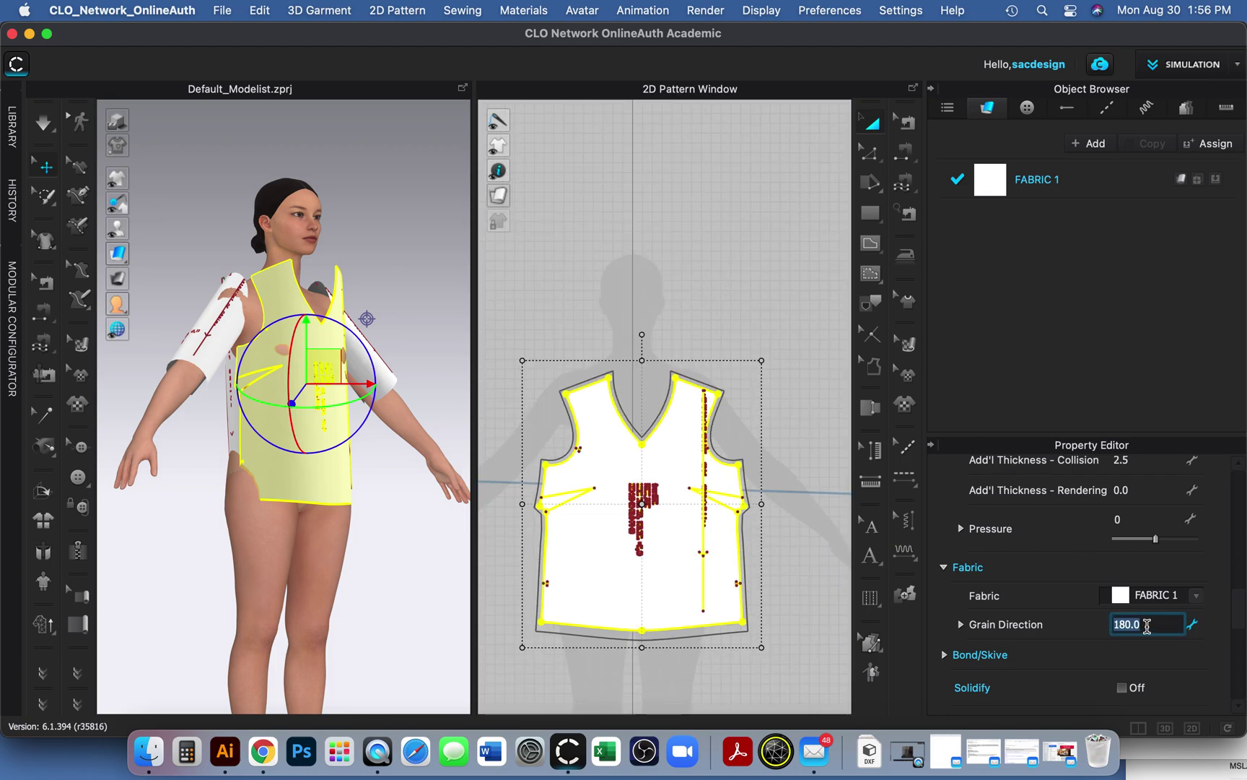
text(90)
key(Return)
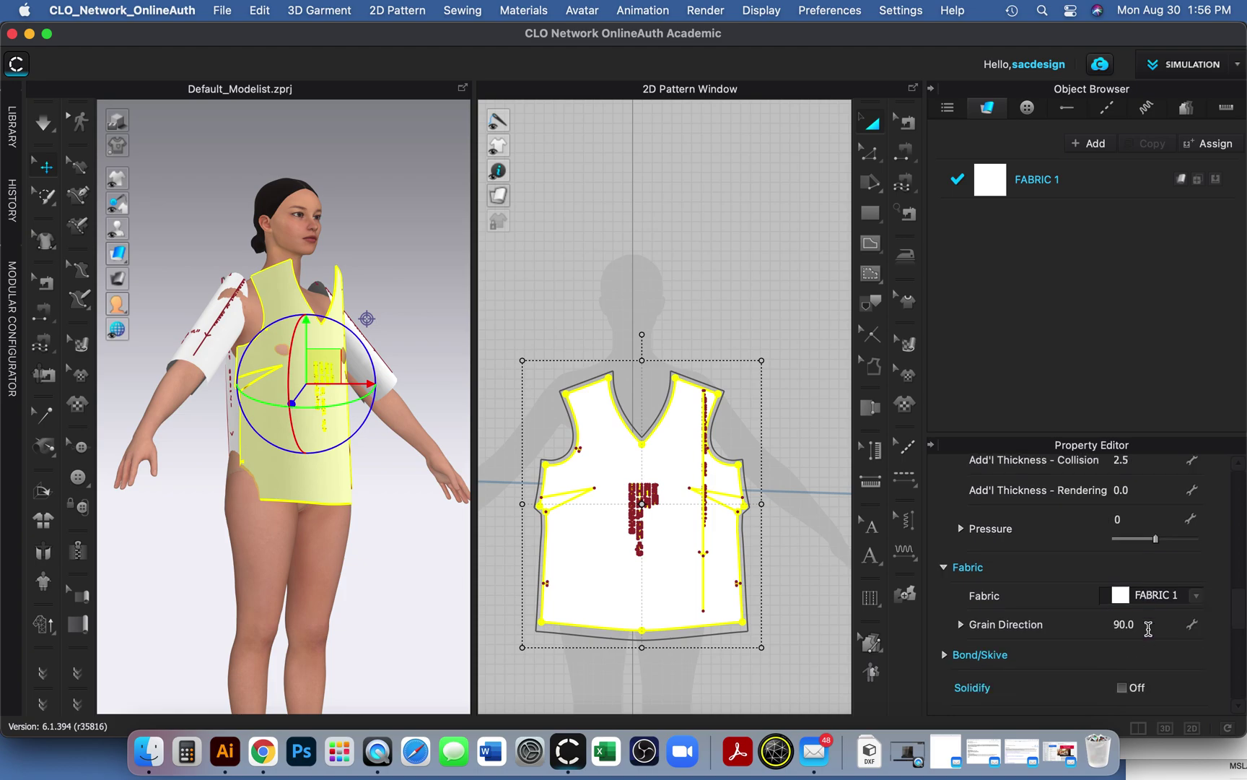
click(1148, 625)
key(Left)
text(1)
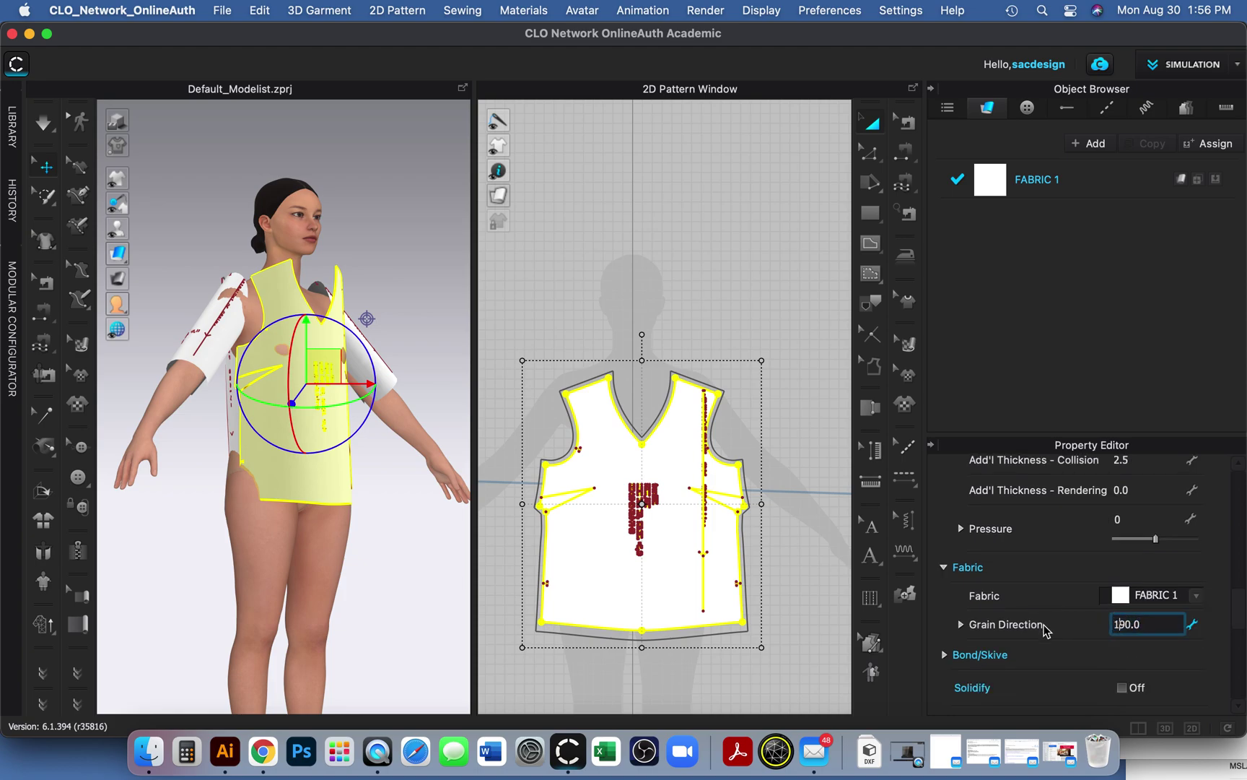
key(Return)
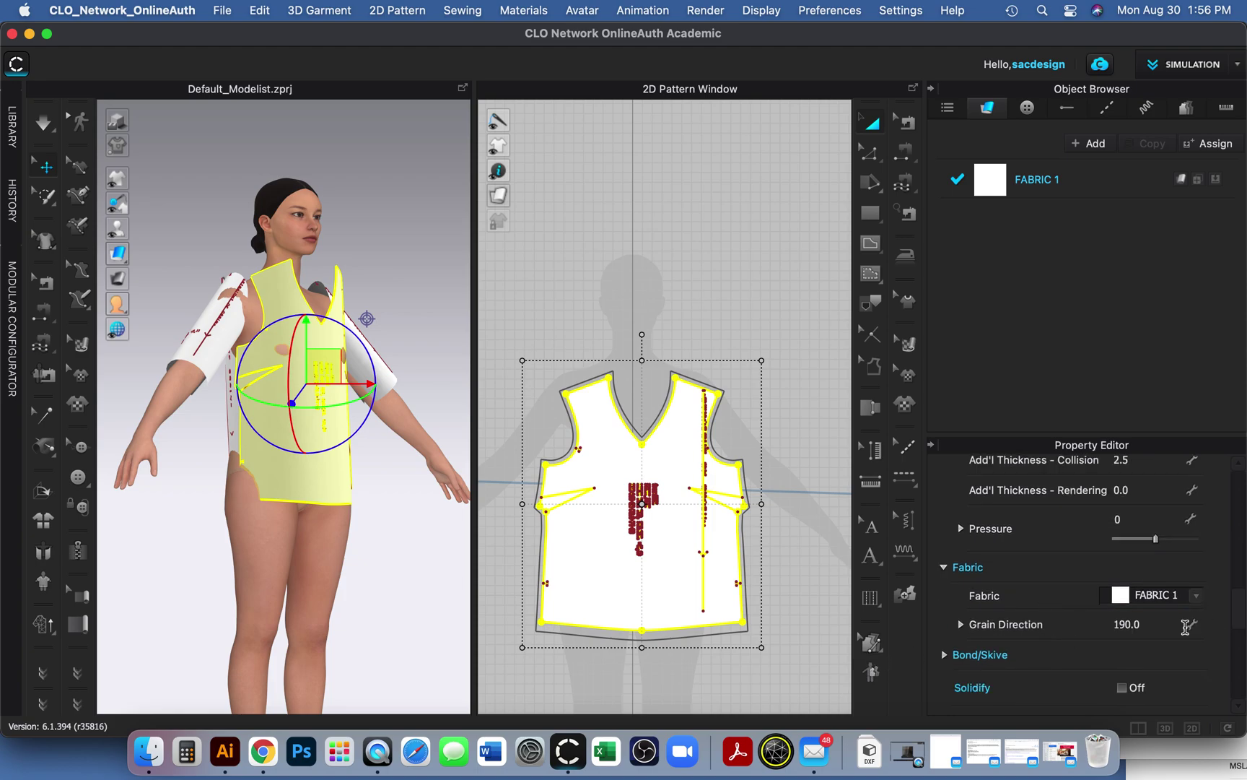
click(1130, 626)
text(1)
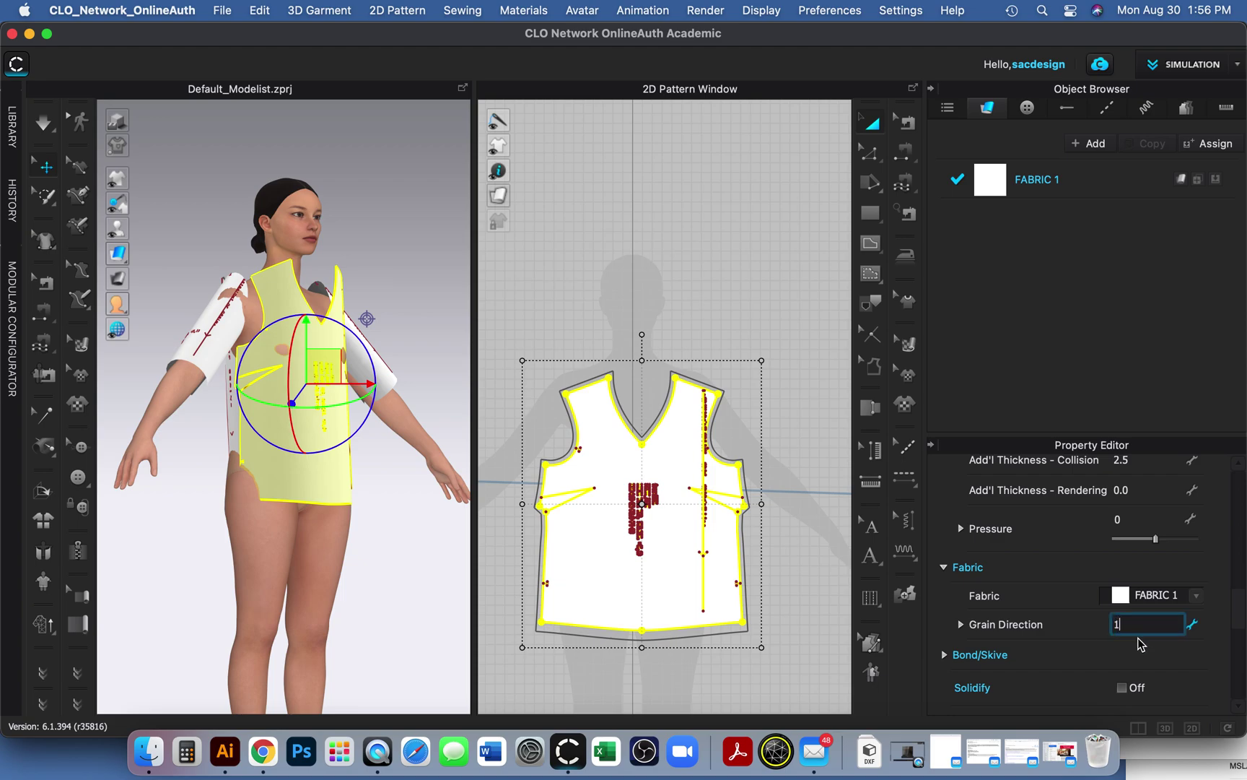
text(80)
key(Return)
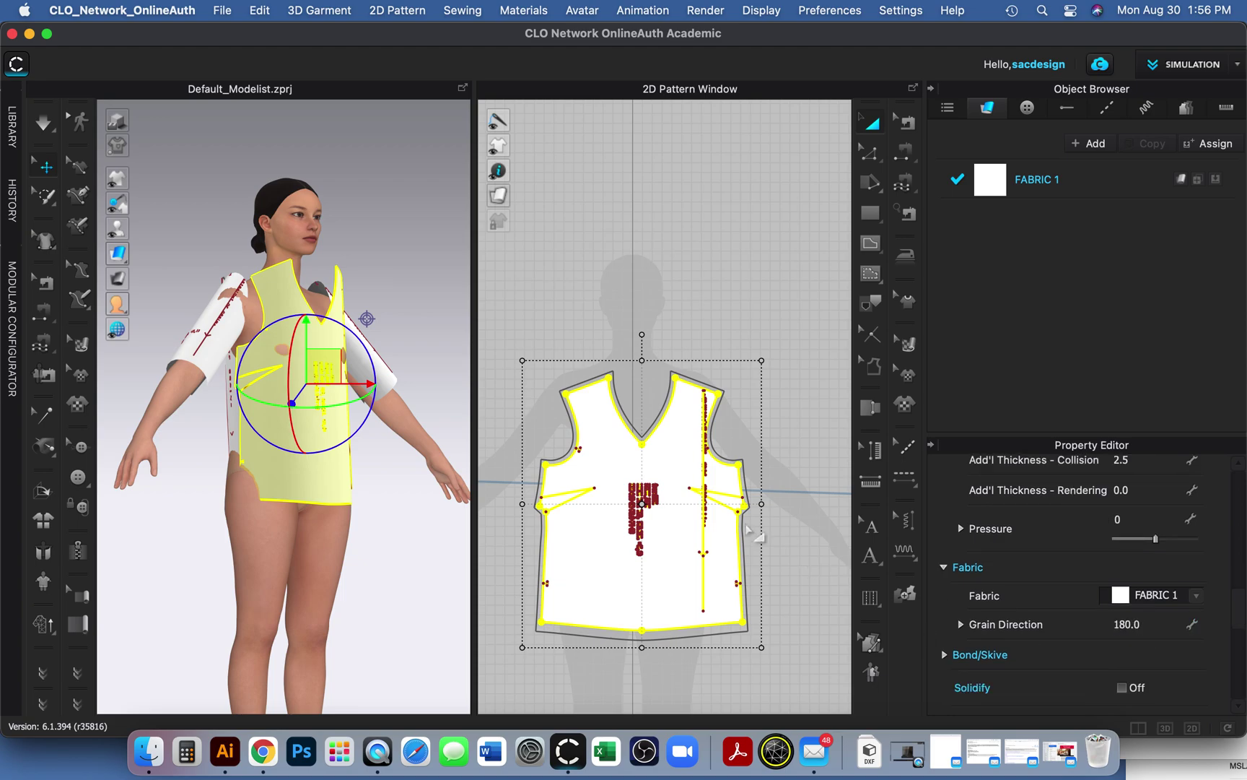
click(751, 270)
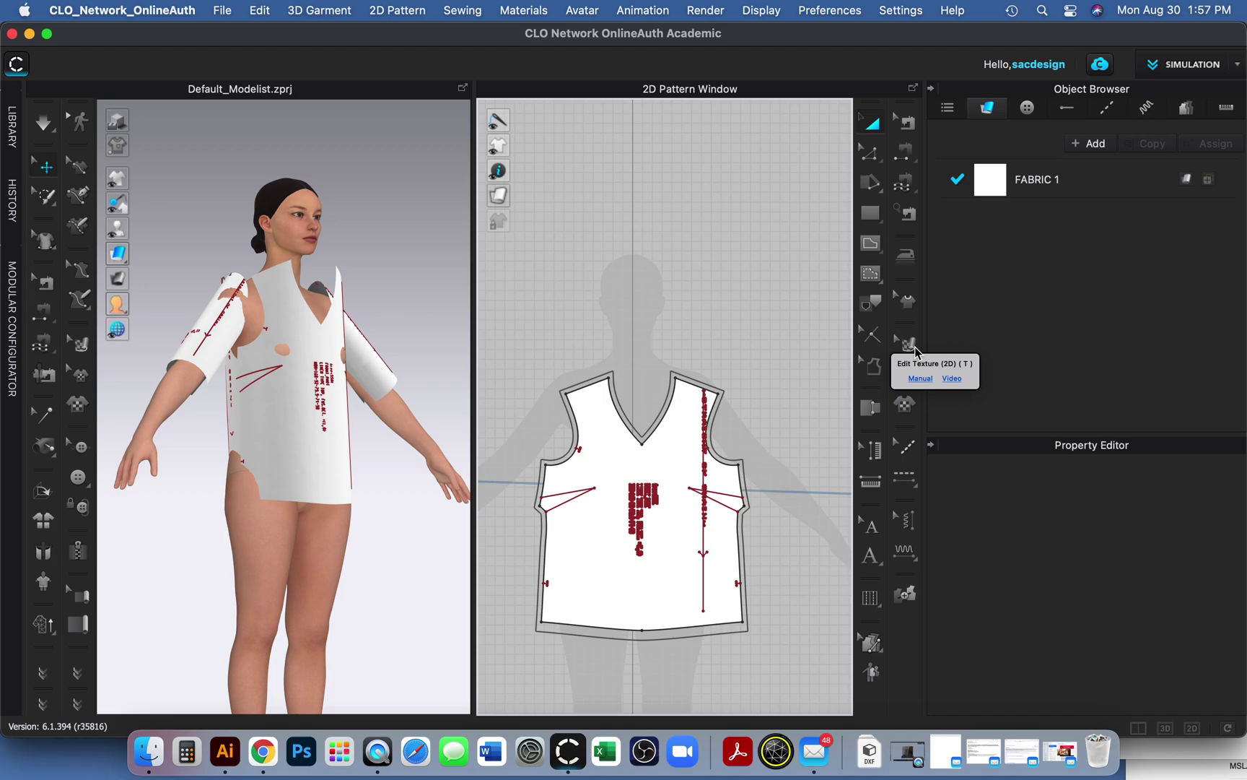
- Activate Edit Texture (2D) and zoom in on the front bodice label and hem
click(913, 349)
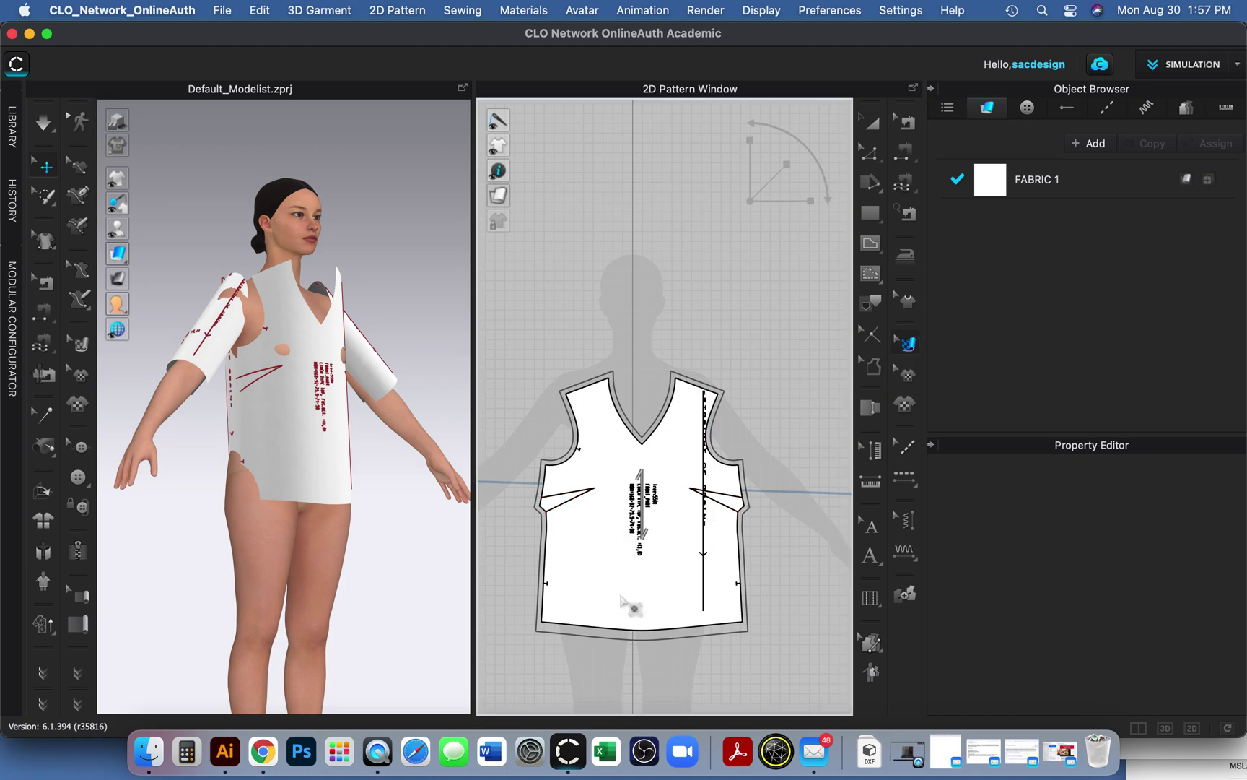
scroll(645, 532, up, 5)
scroll(645, 532, up, 2)
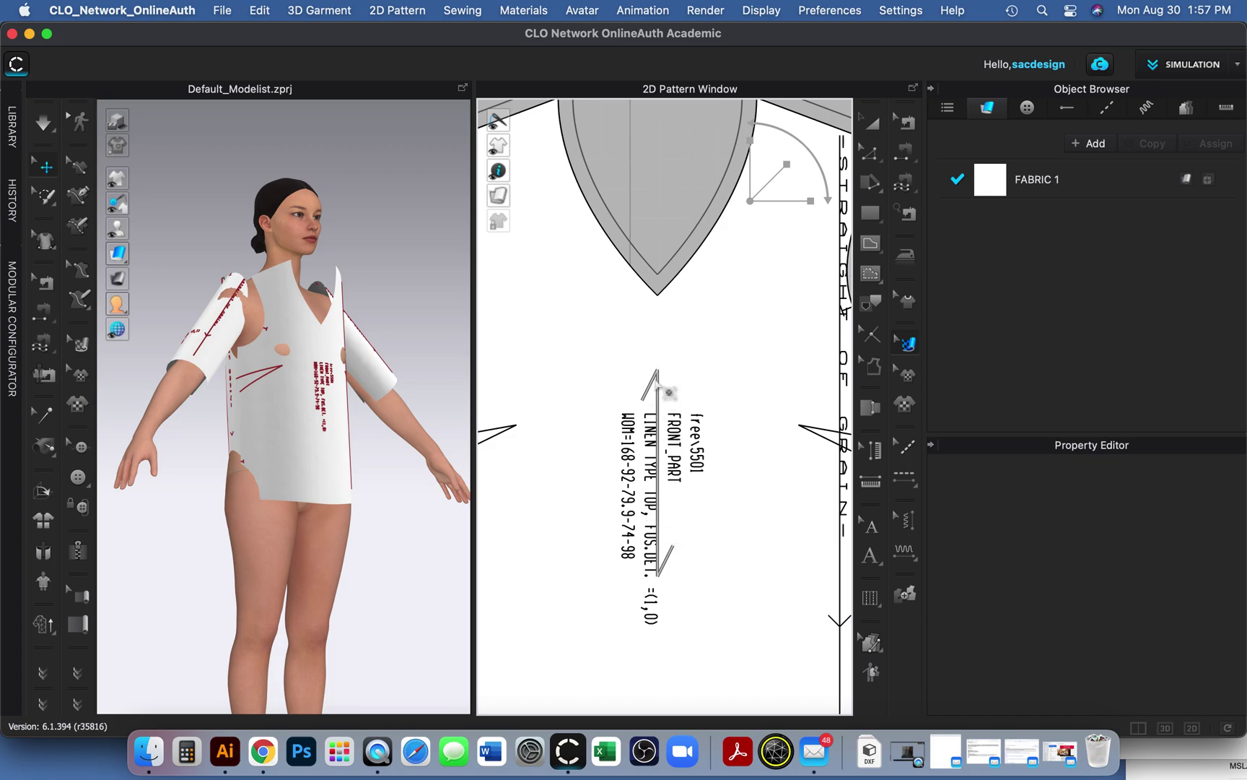
scroll(680, 549, down, 8)
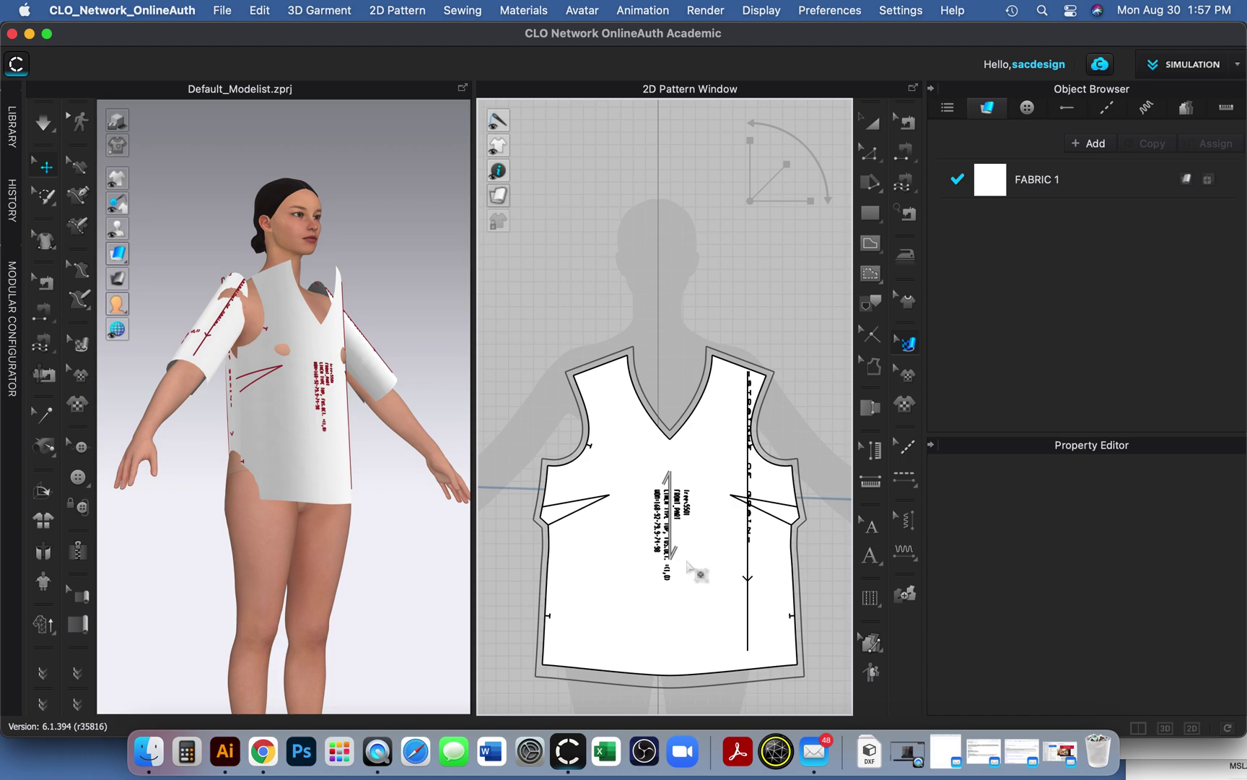
scroll(696, 568, up, 3)
scroll(715, 535, up, 2)
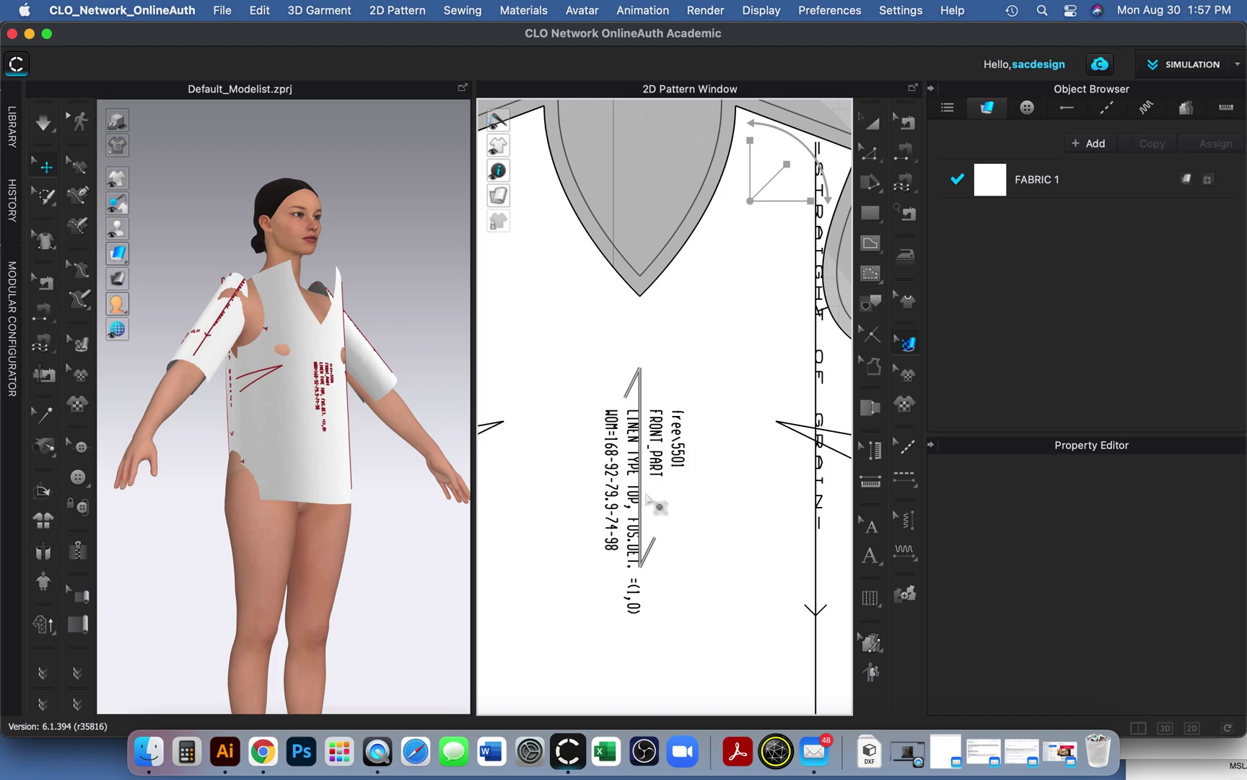
scroll(678, 534, down, 5)
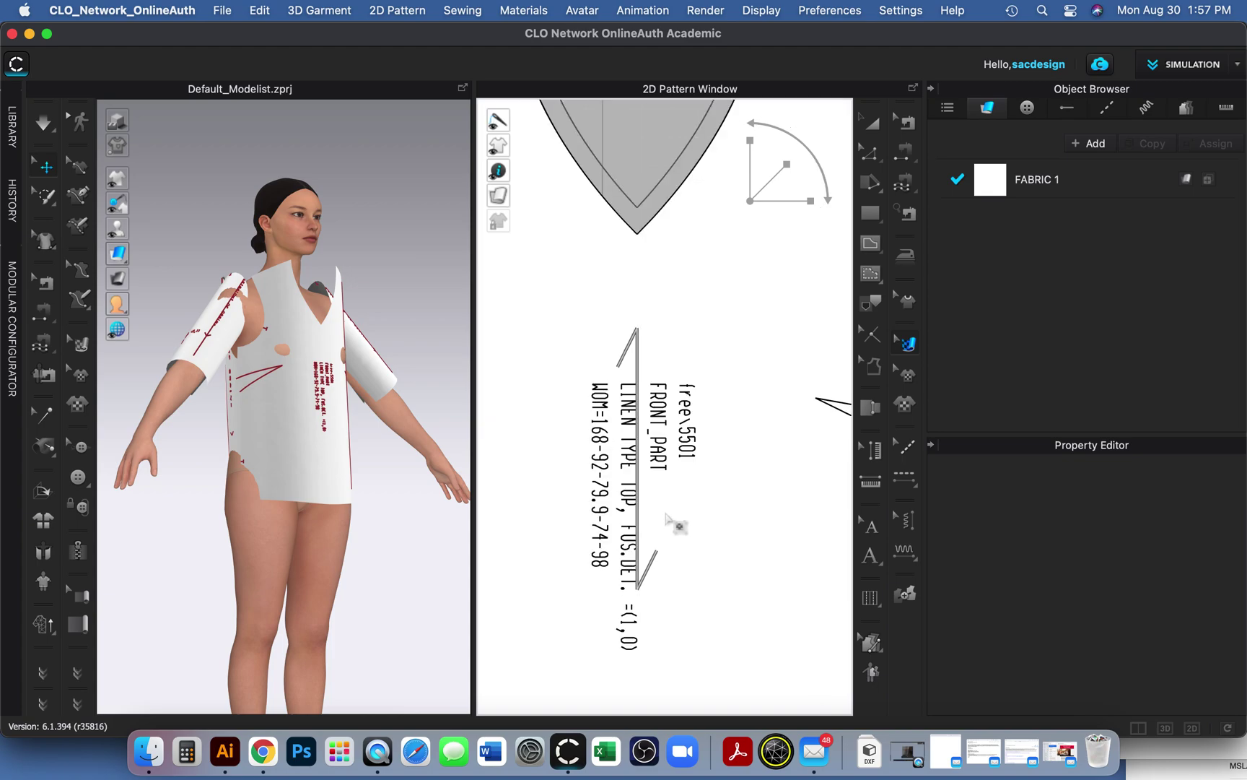
middle_drag(705, 540, 690, 469)
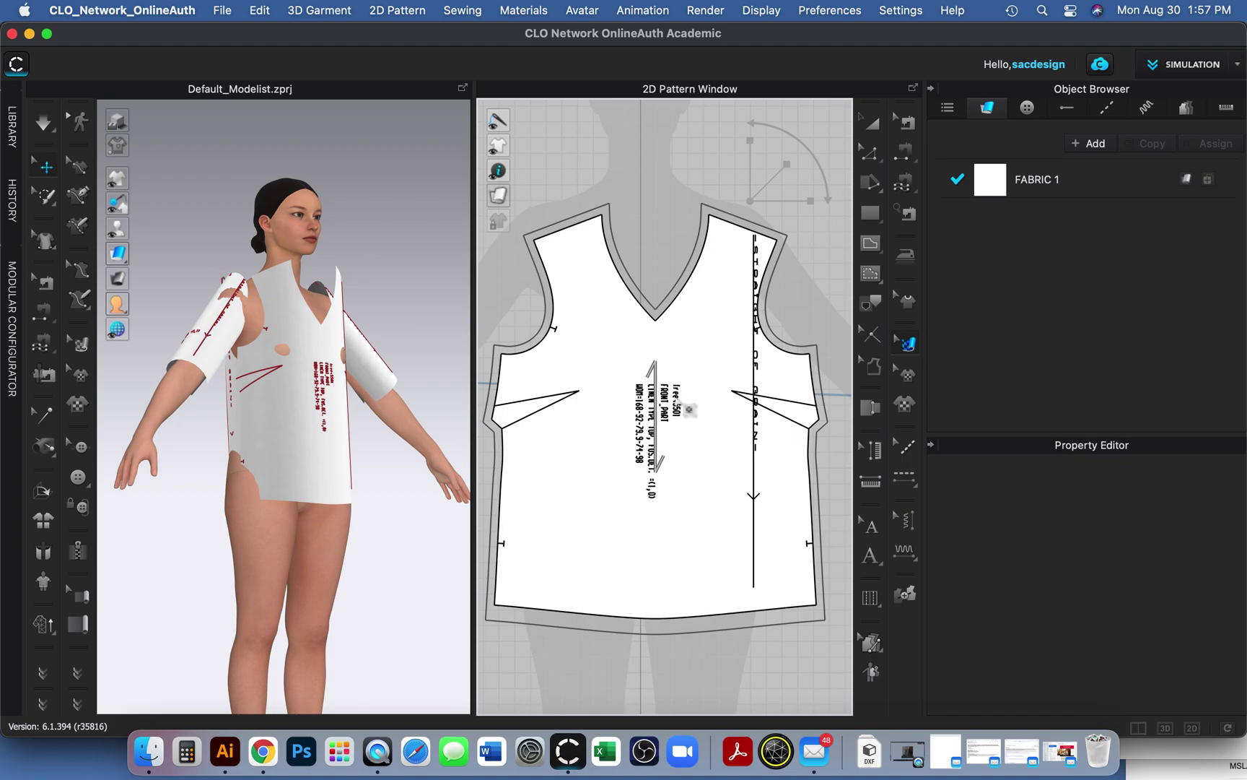
- Move the front bodice grainline down below the label, keeping it vertical
click(653, 366)
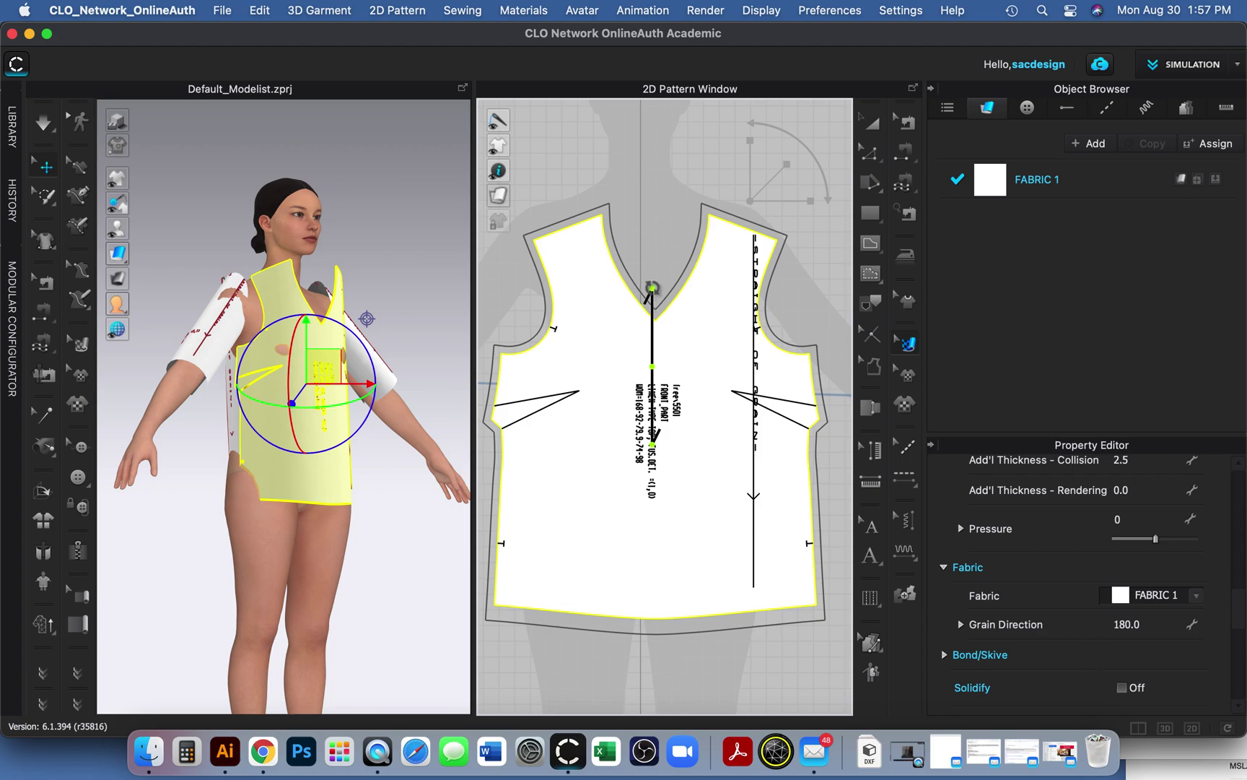
drag(652, 287, 557, 360)
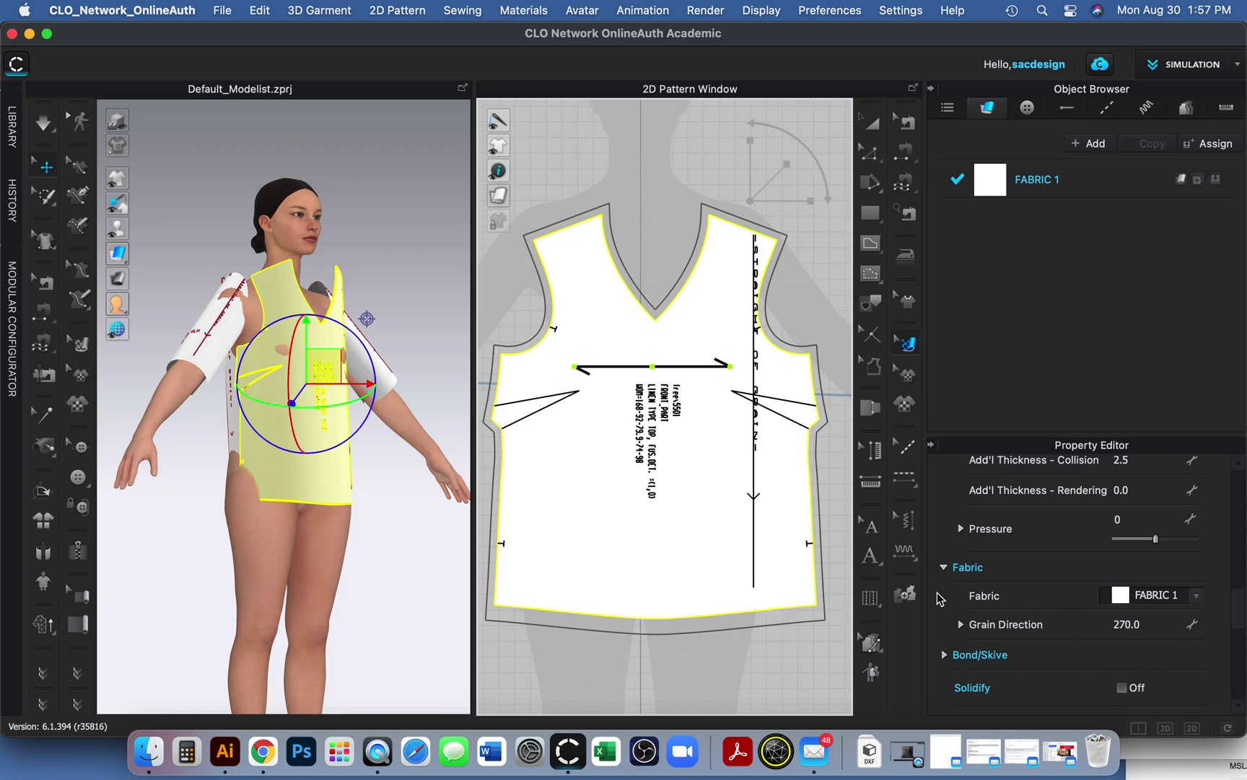
click(694, 379)
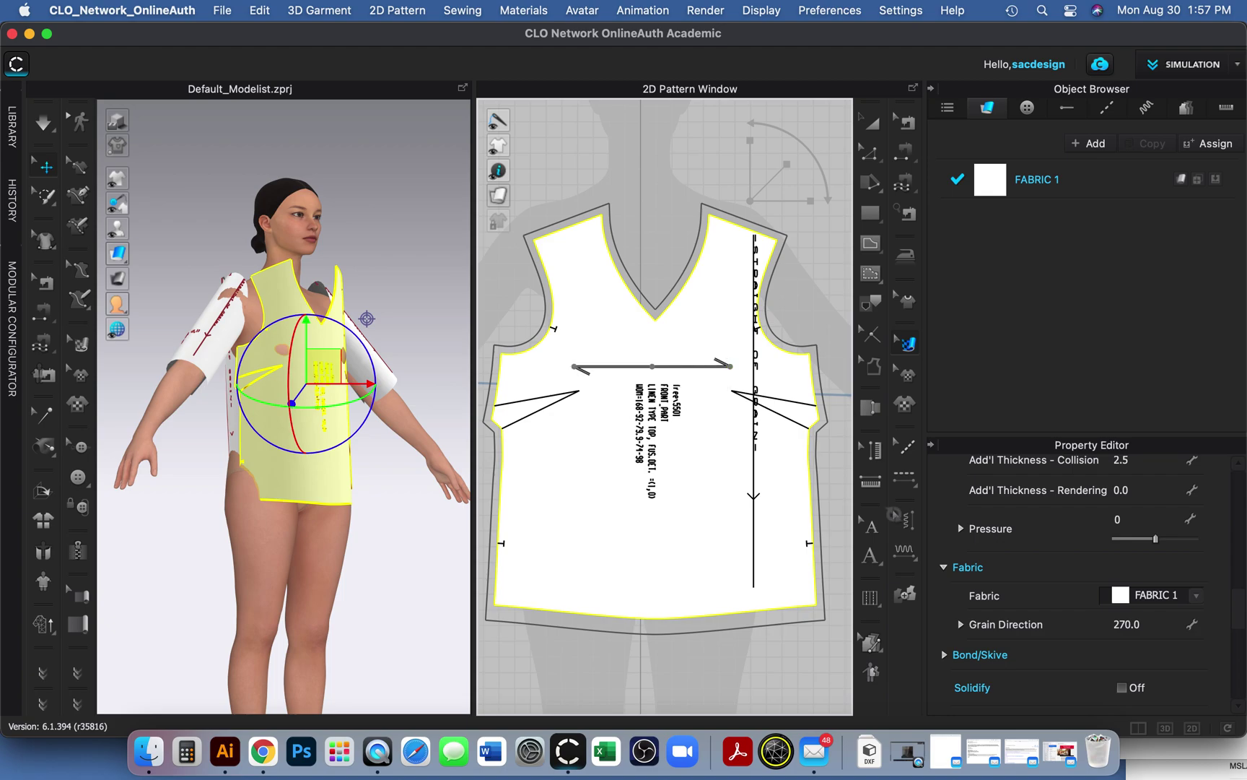
drag(653, 367, 640, 466)
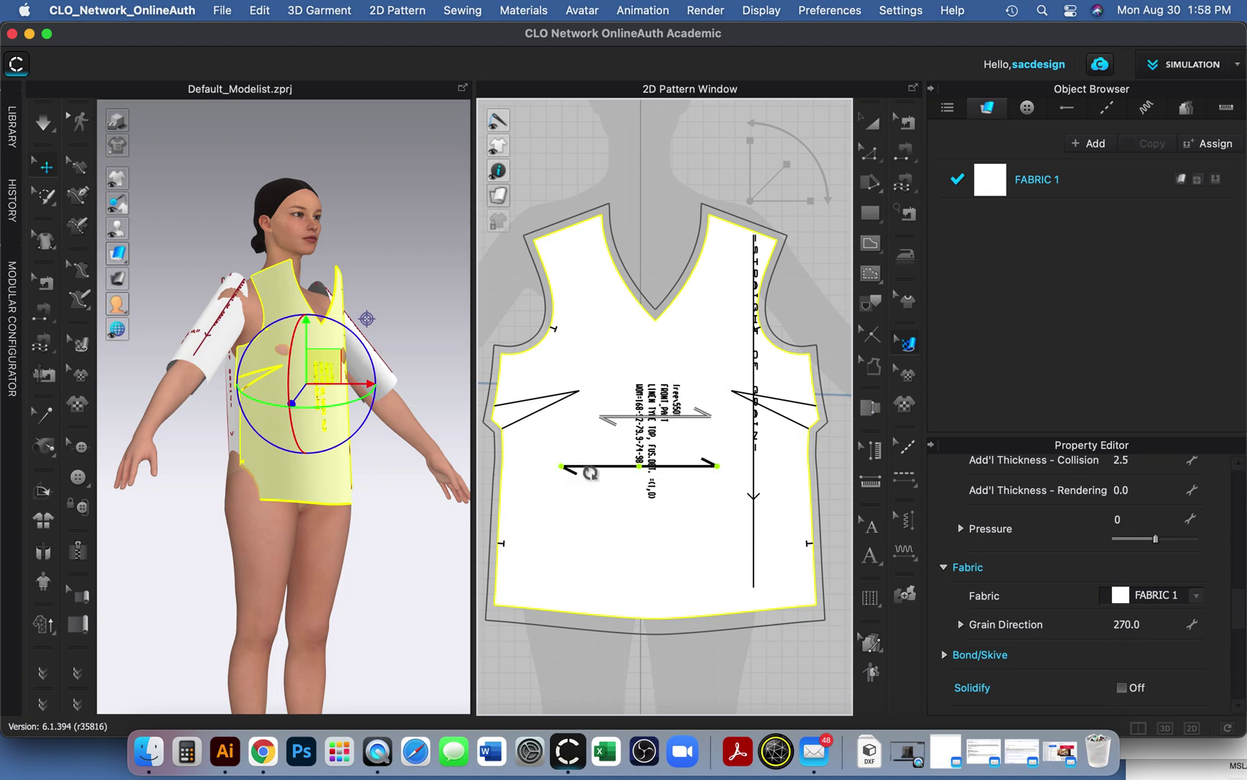
drag(564, 463, 635, 366)
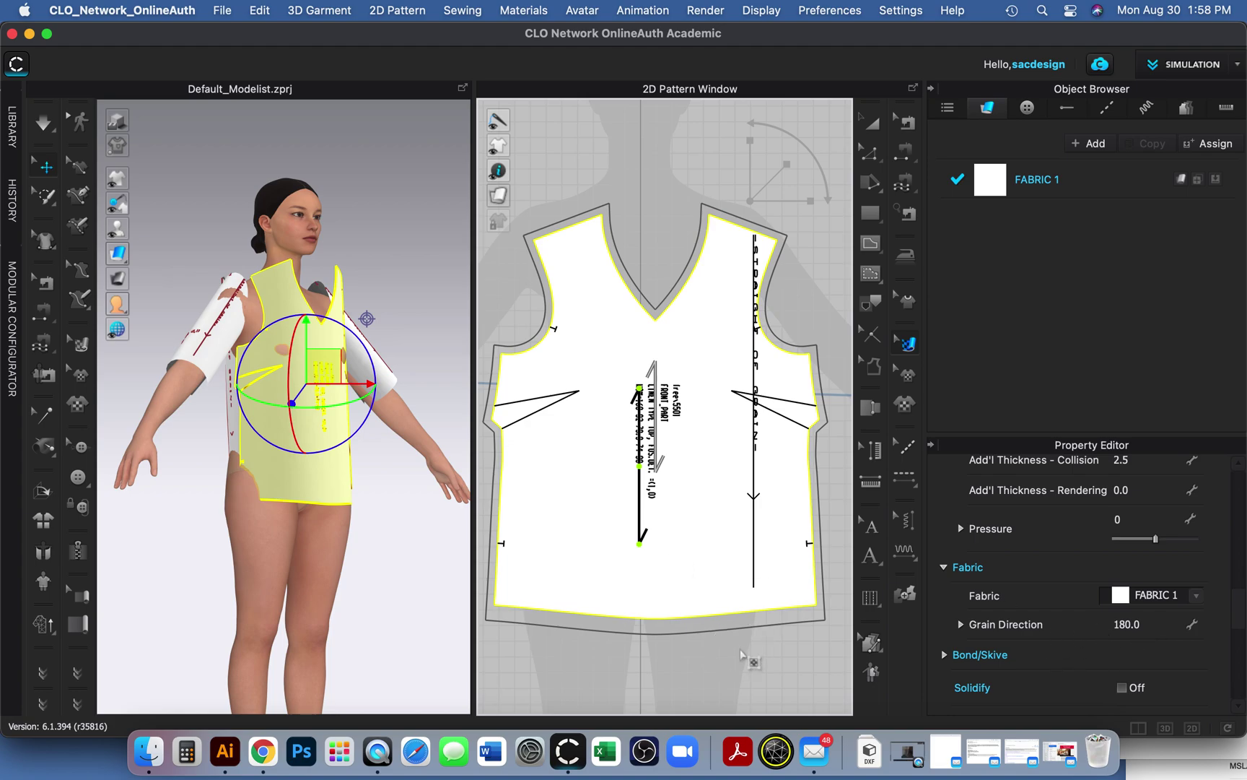
click(741, 650)
- Zoom the 2D view and undo an accidental select-all of the sleeve and front bodice
scroll(699, 451, down, 3)
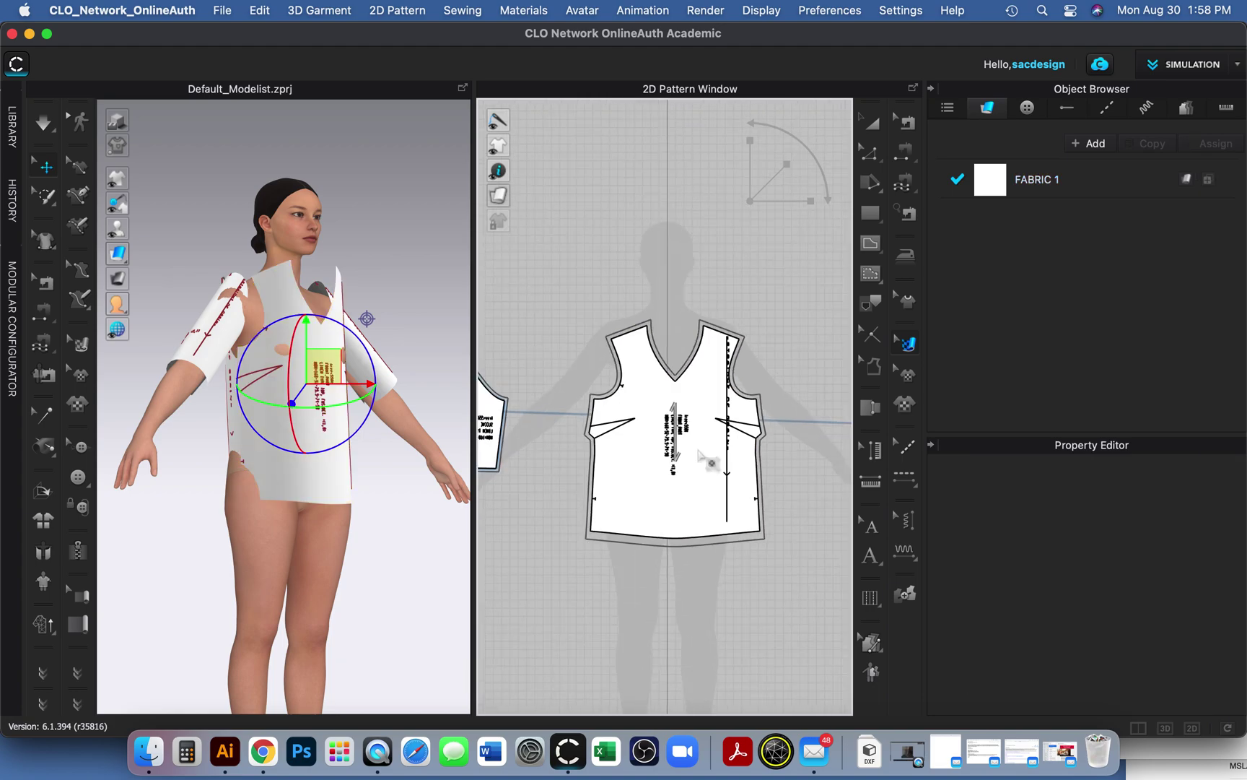
scroll(699, 452, up, 5)
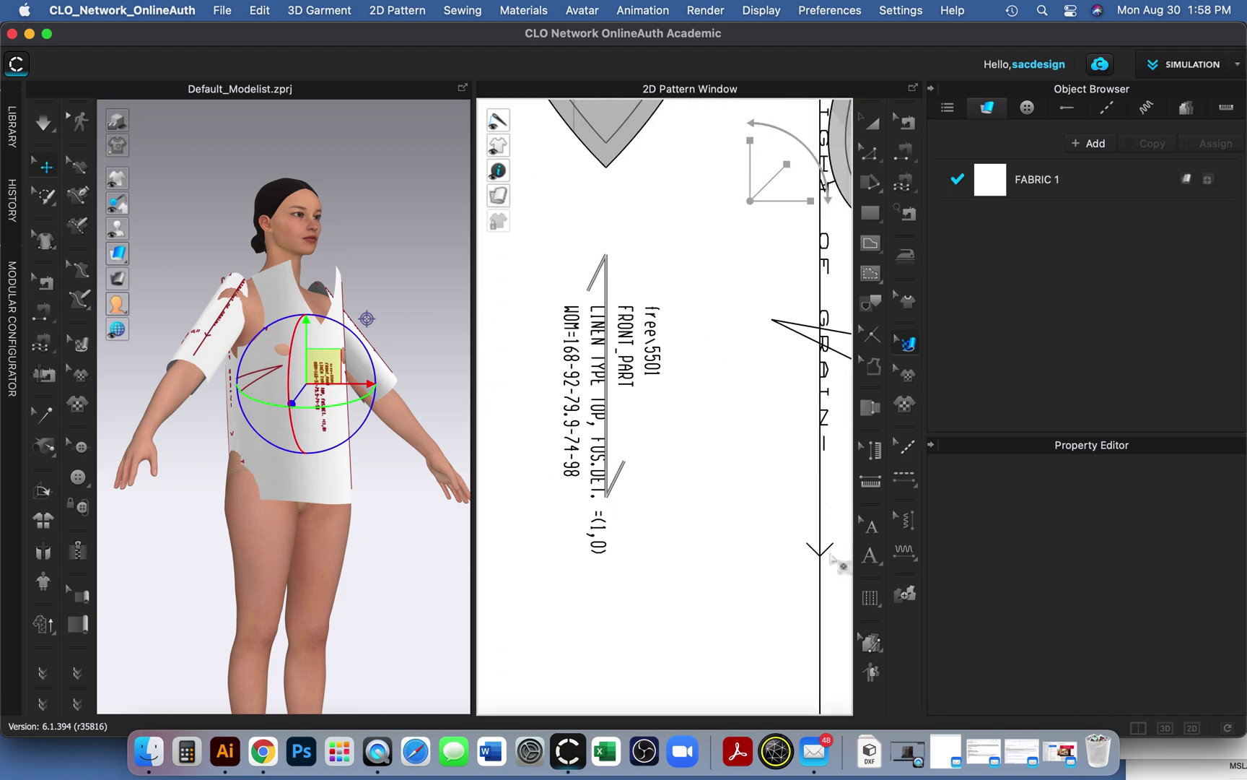
scroll(810, 567, down, 5)
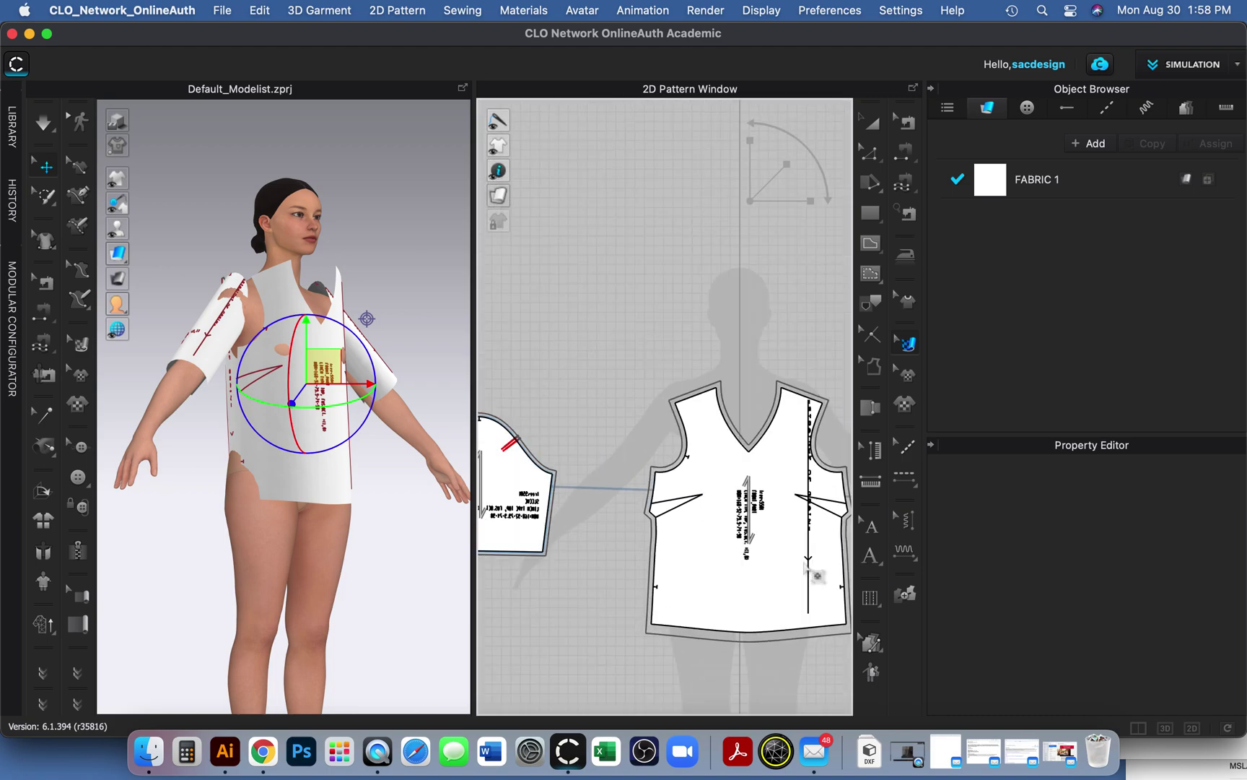
scroll(816, 575, down, 3)
key(ctrl+a)
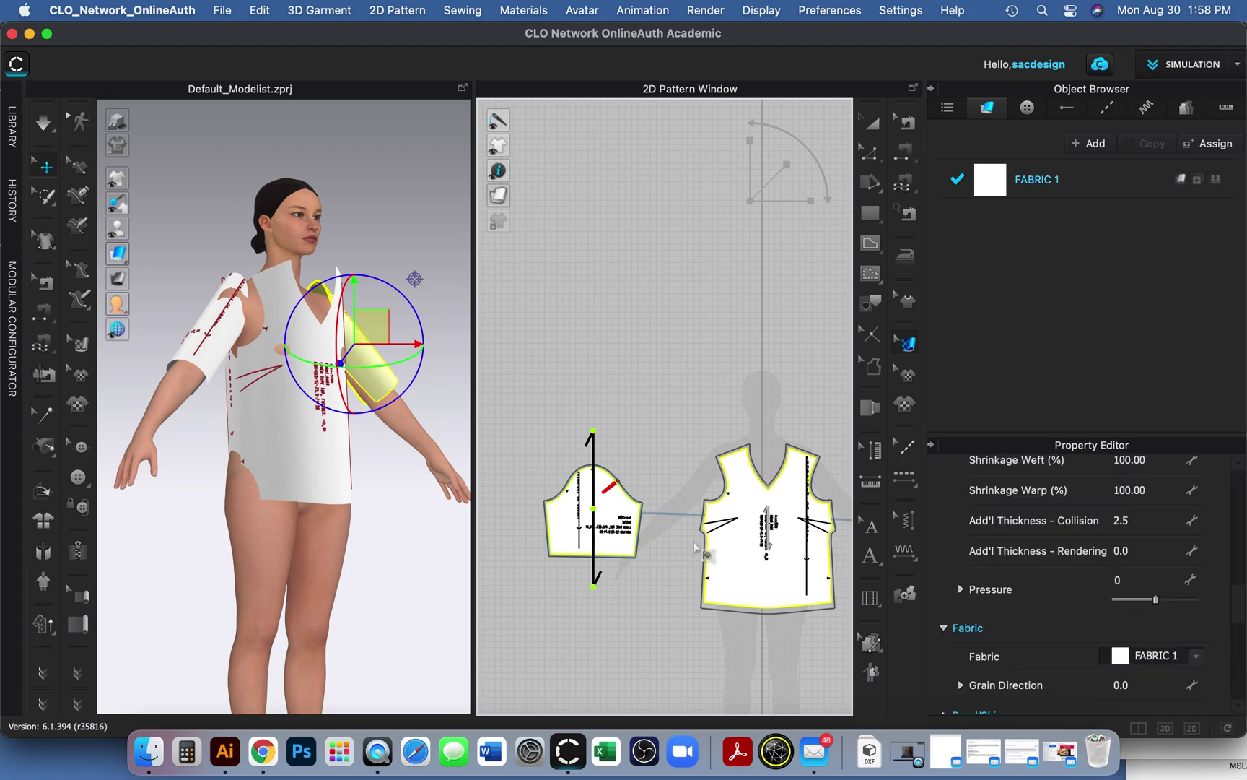
key(ctrl+z)
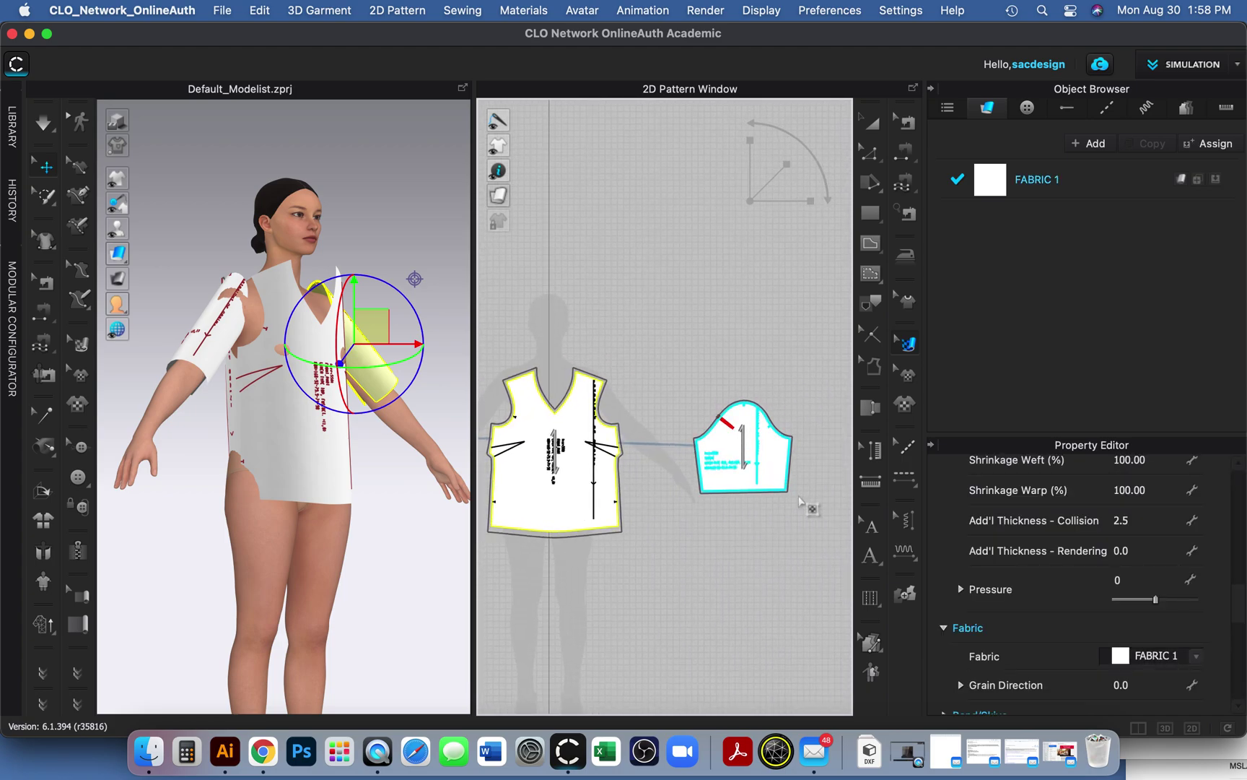
scroll(637, 549, right, 5)
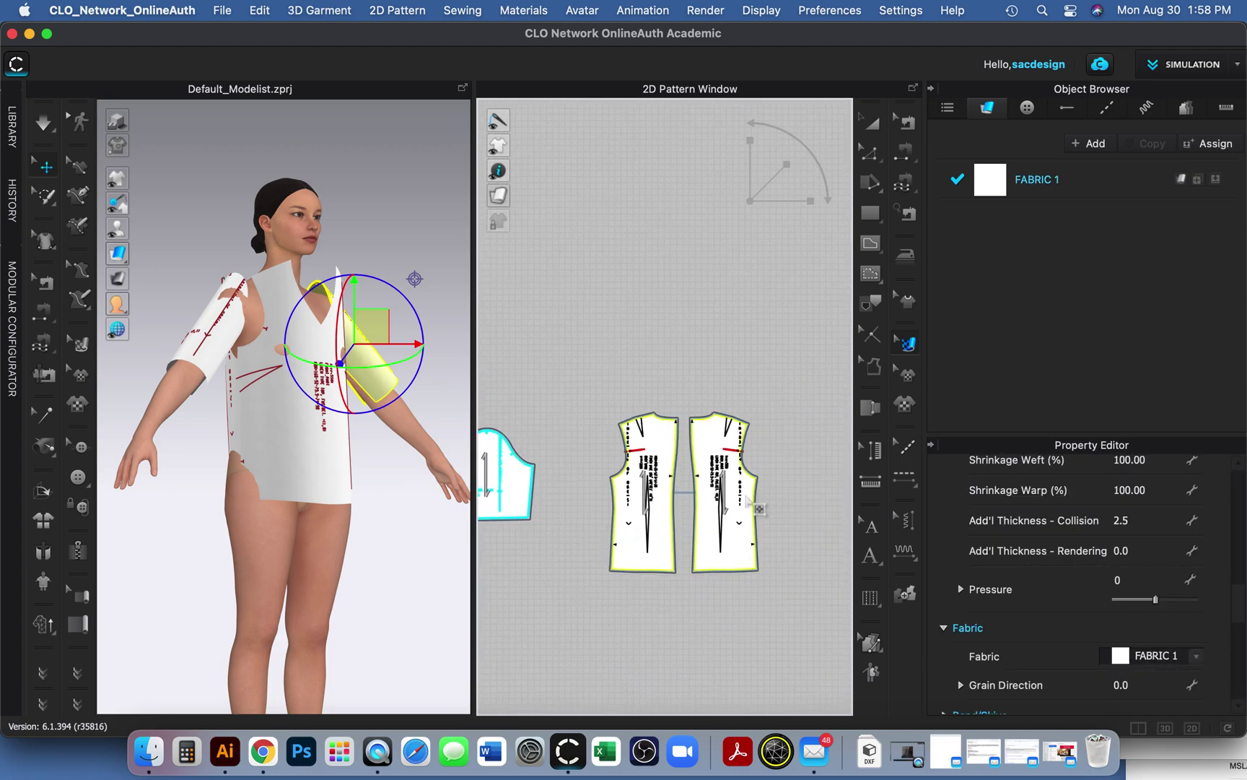
scroll(747, 523, right, 3)
scroll(746, 524, left, 5)
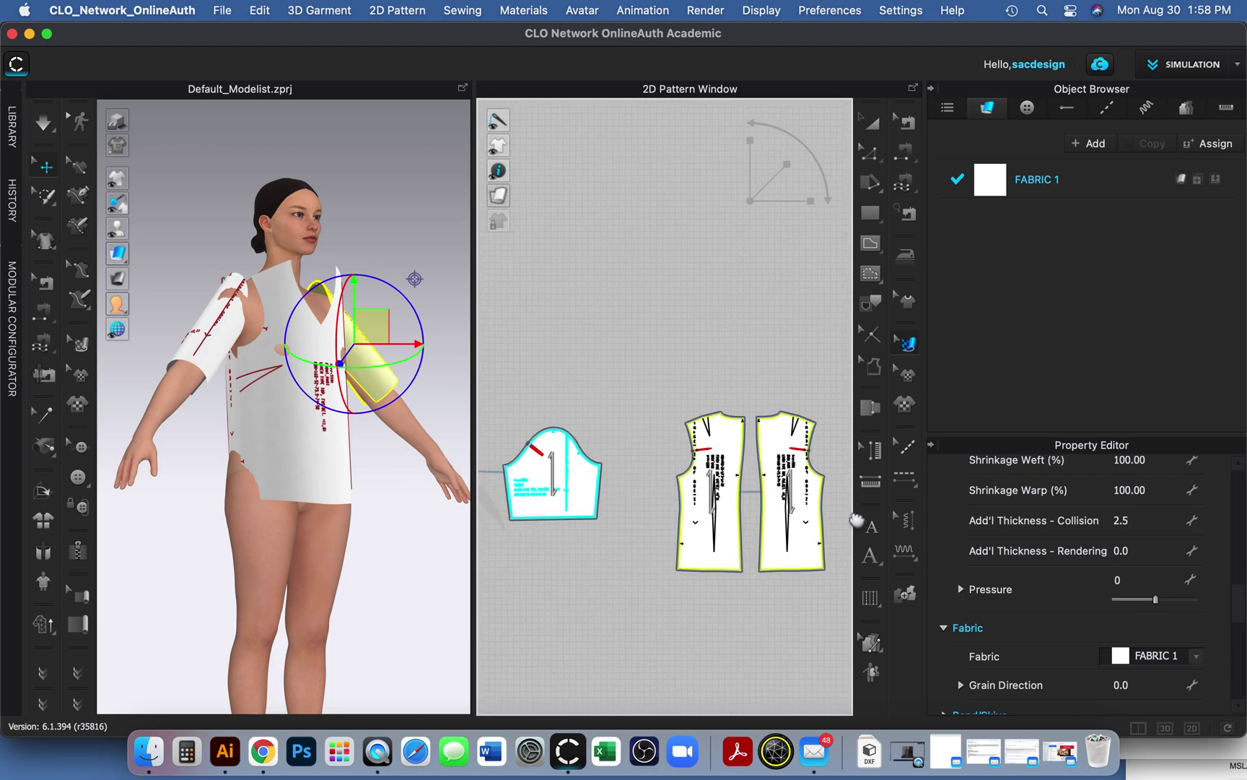
scroll(659, 517, right, 2)
scroll(704, 557, left, 4)
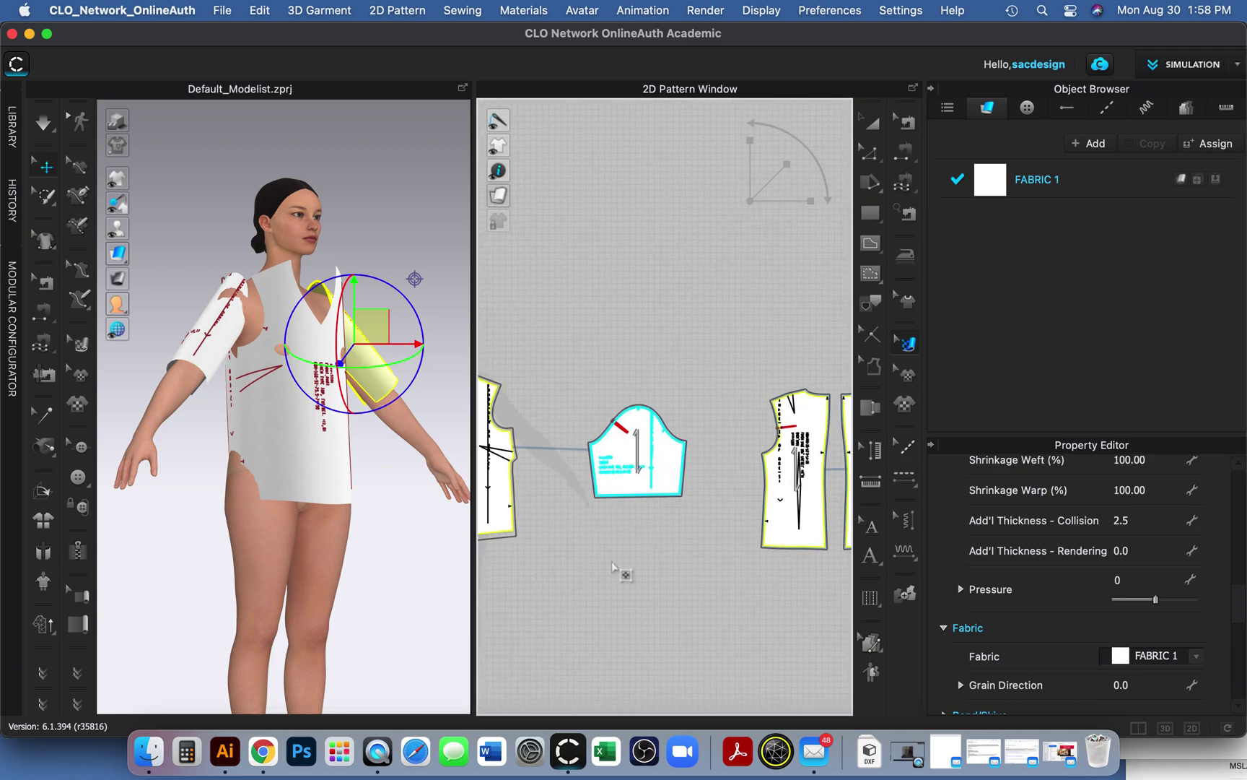
- Deselect all pieces and frame the front bodice's side dart between the sleeves
click(596, 580)
right_drag(598, 574, 791, 571)
right_drag(627, 618, 710, 624)
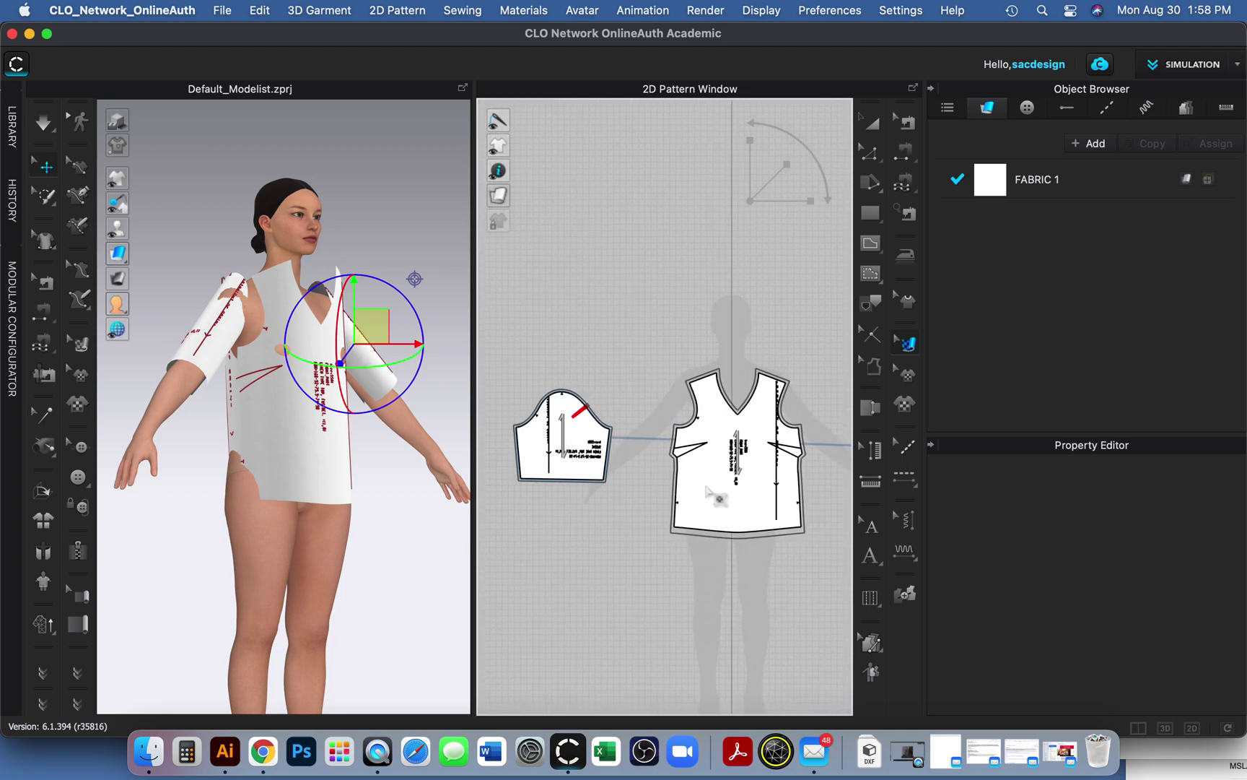
scroll(720, 499, up, 5)
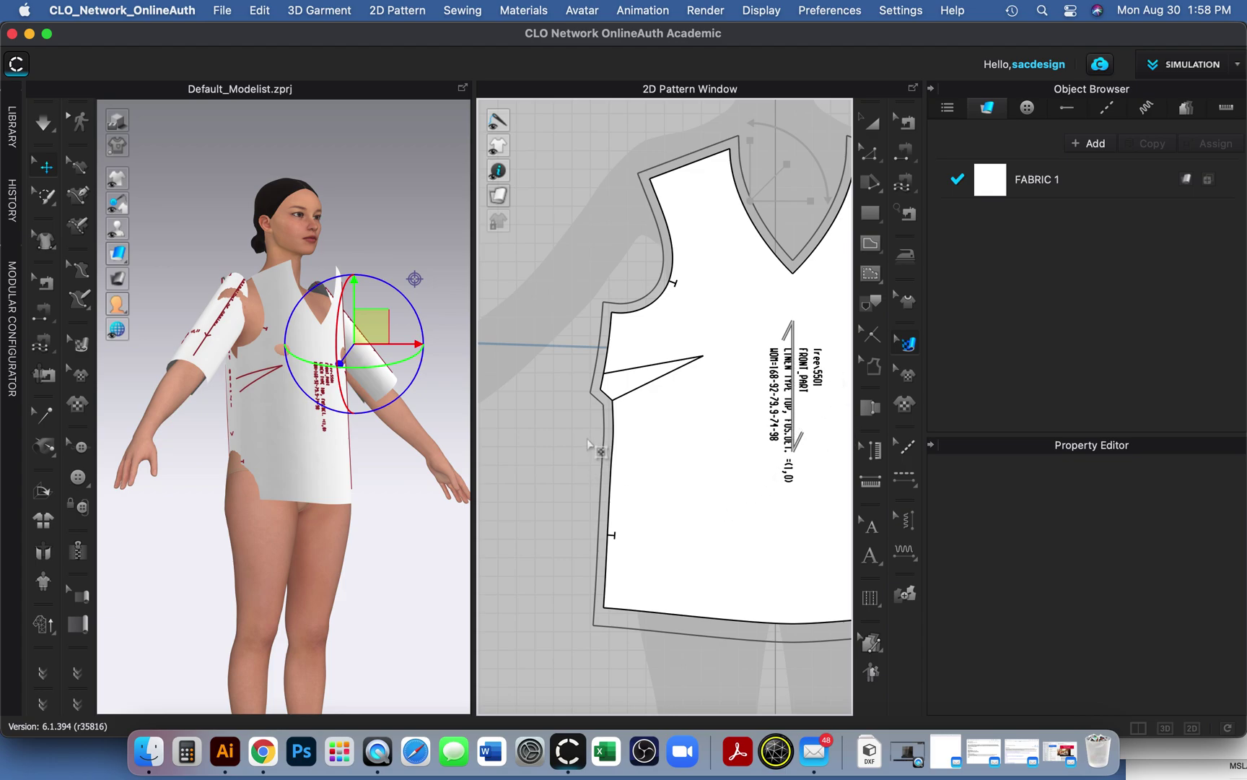
scroll(598, 445, down, 5)
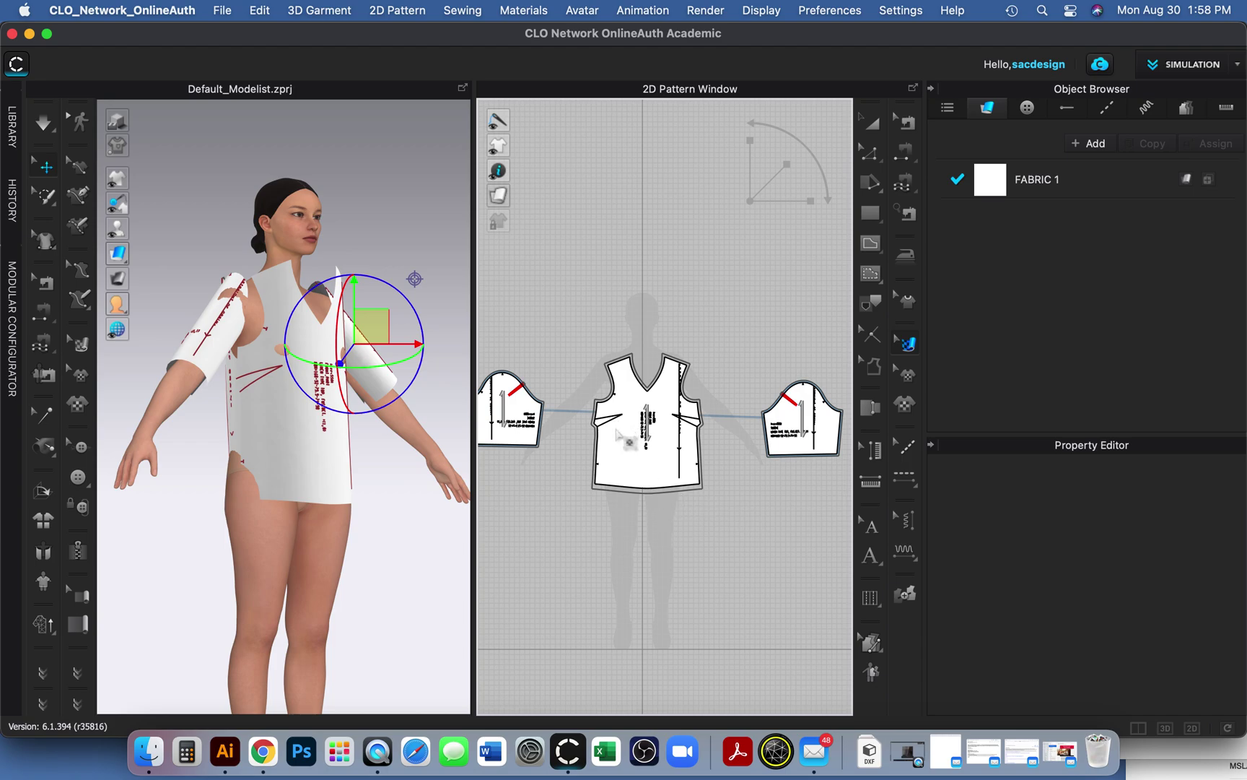
scroll(615, 438, up, 10)
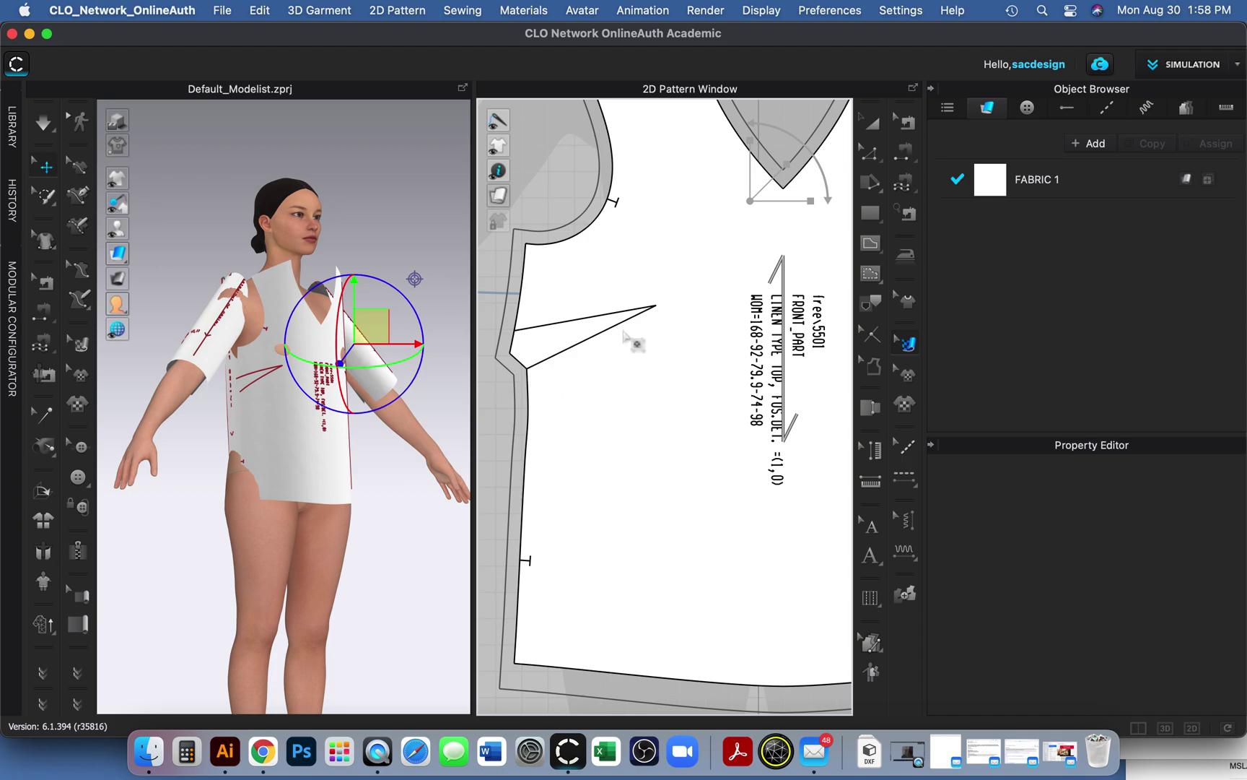
scroll(624, 334, down, 2)
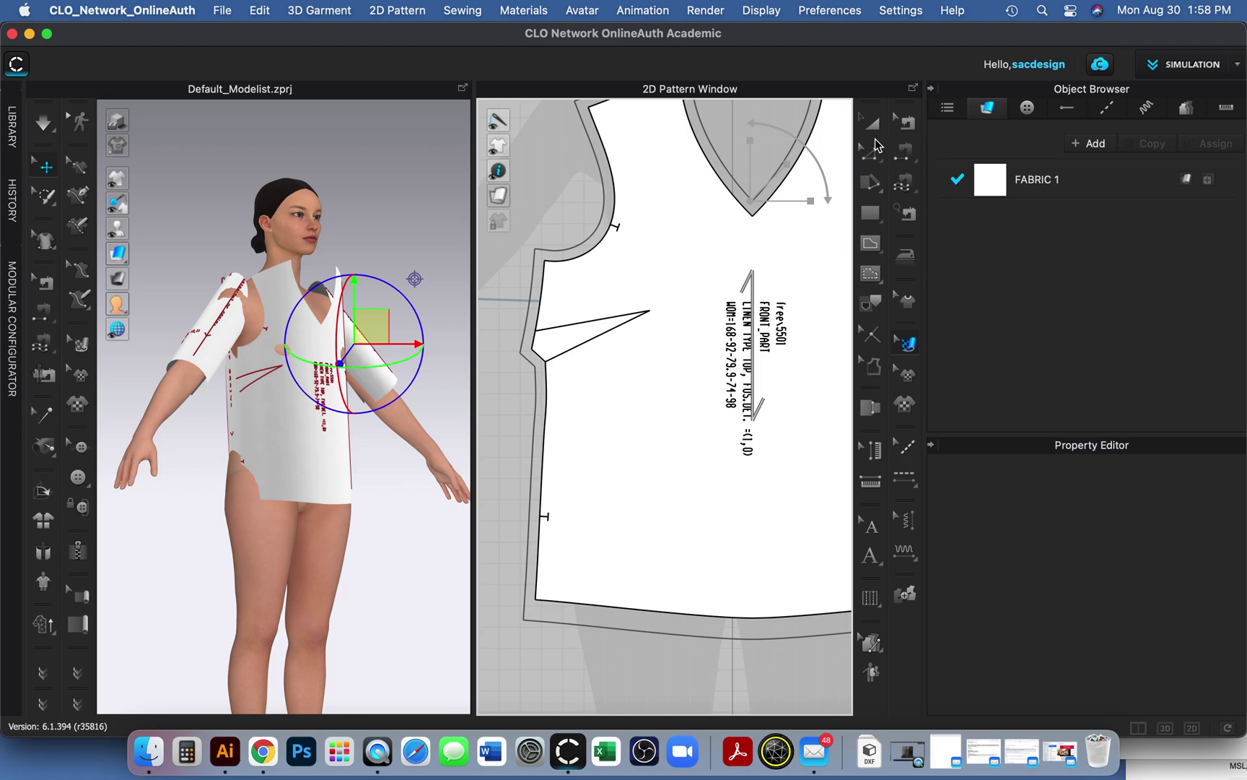
- Confirm both front side dart legs measure 5.487 in with Edit Point/Line
click(874, 124)
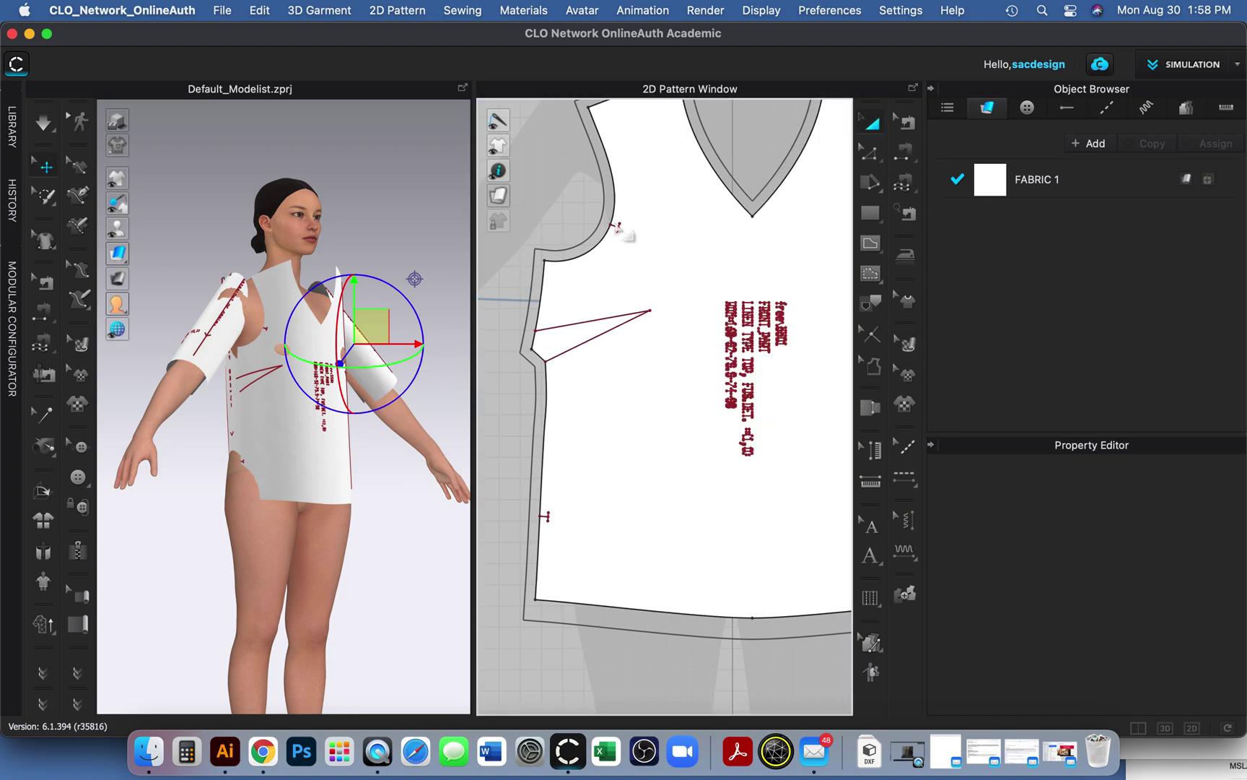
key(z)
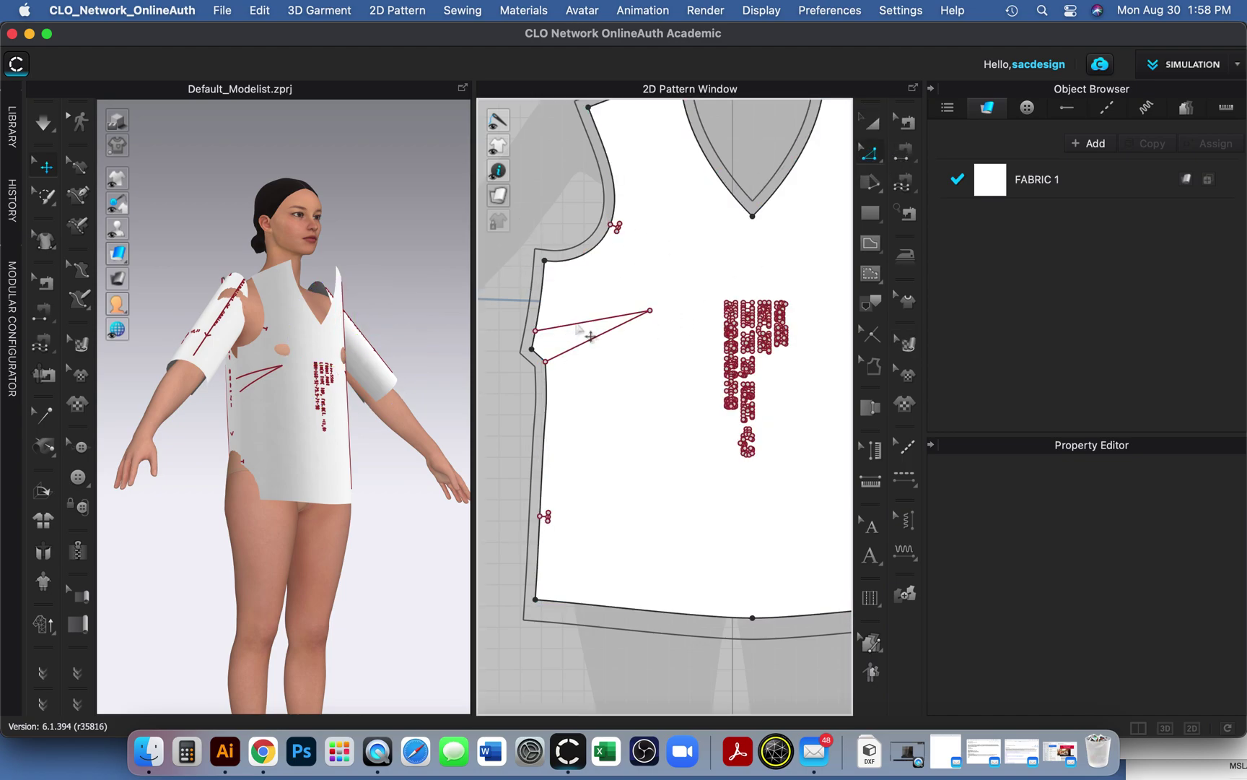
click(580, 326)
click(586, 345)
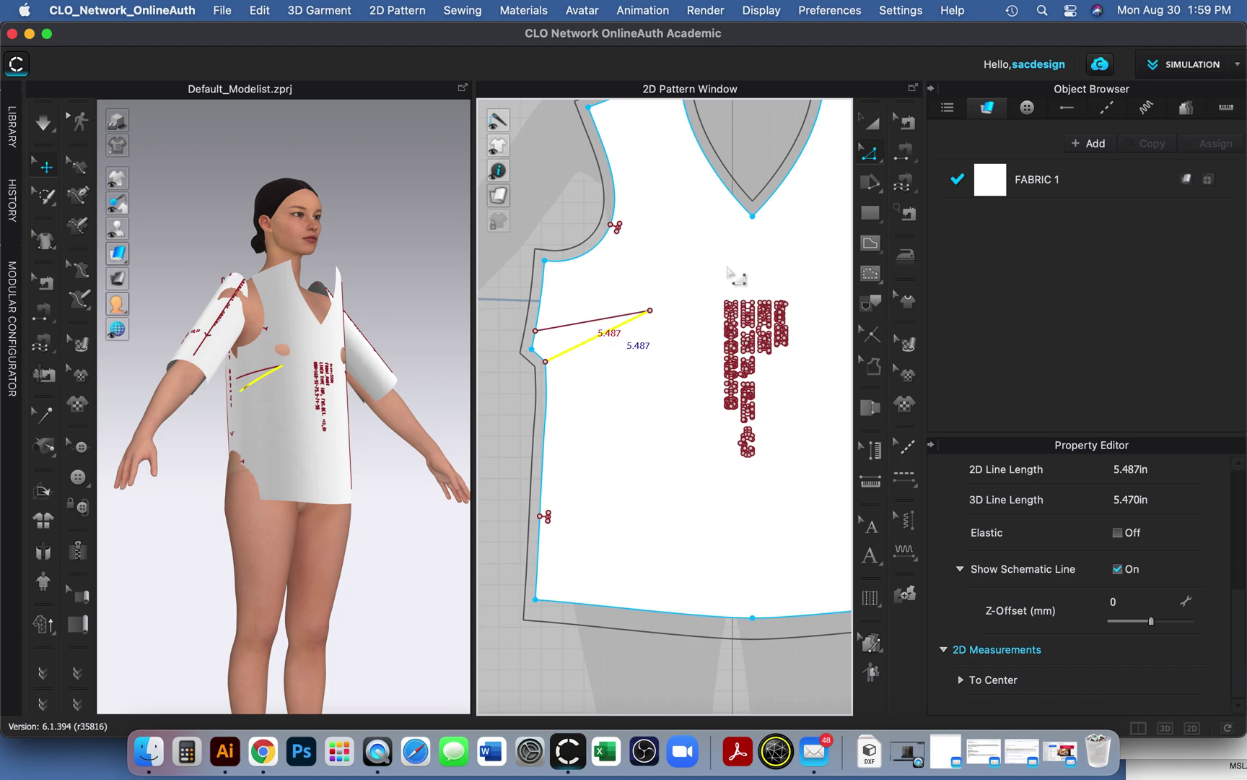
click(906, 155)
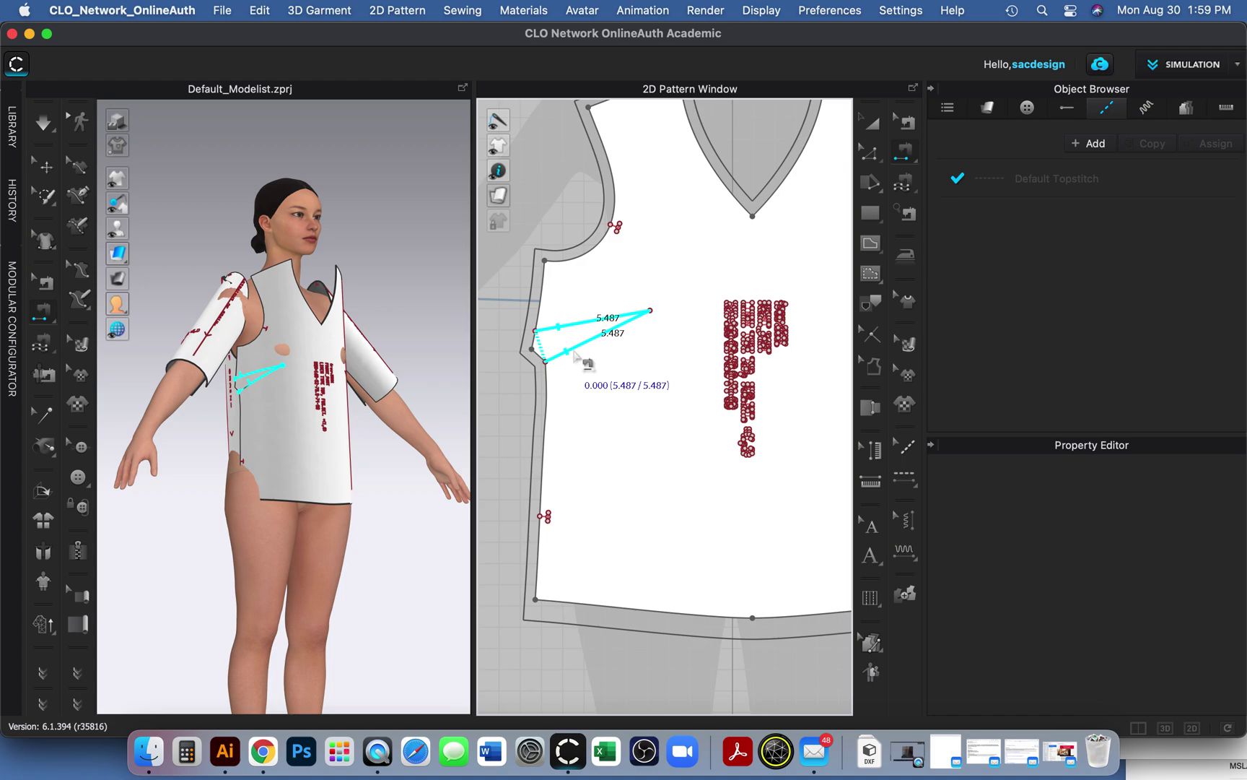
- Sew the second dart leg to the first and set the seam pairing to TURNED
click(576, 354)
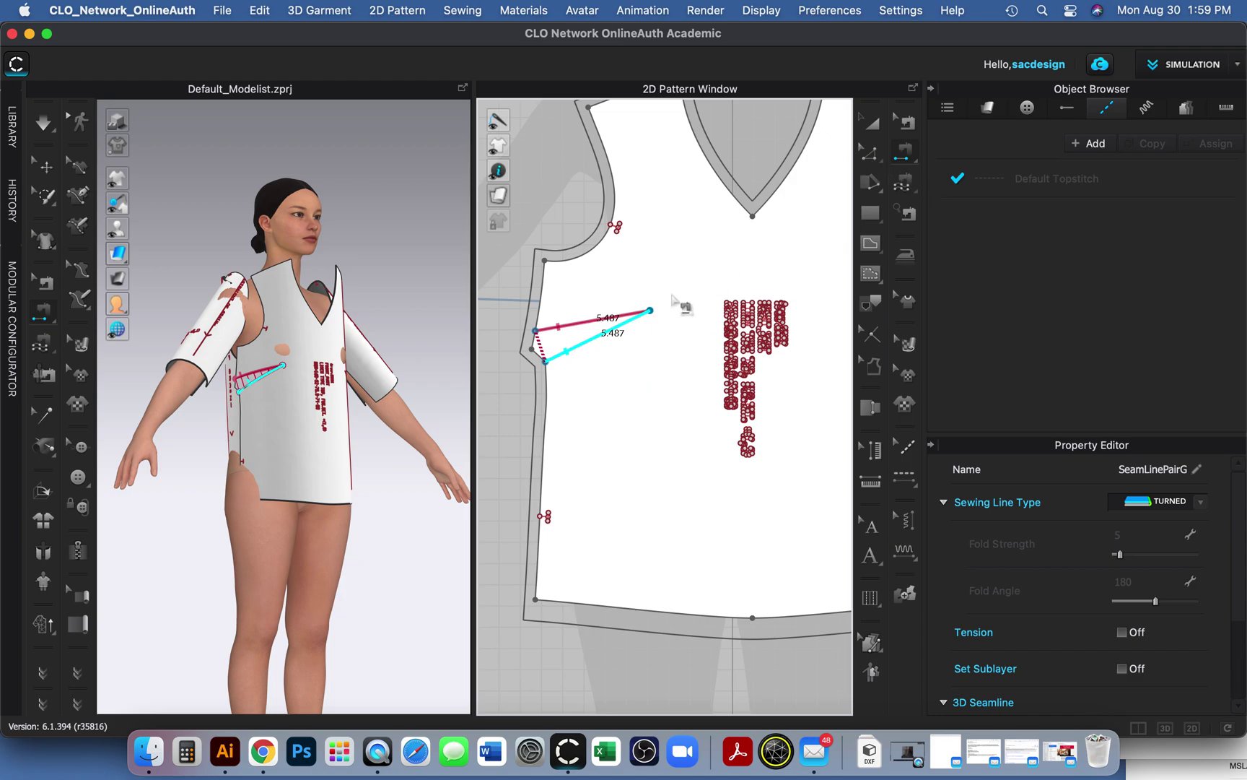
click(561, 351)
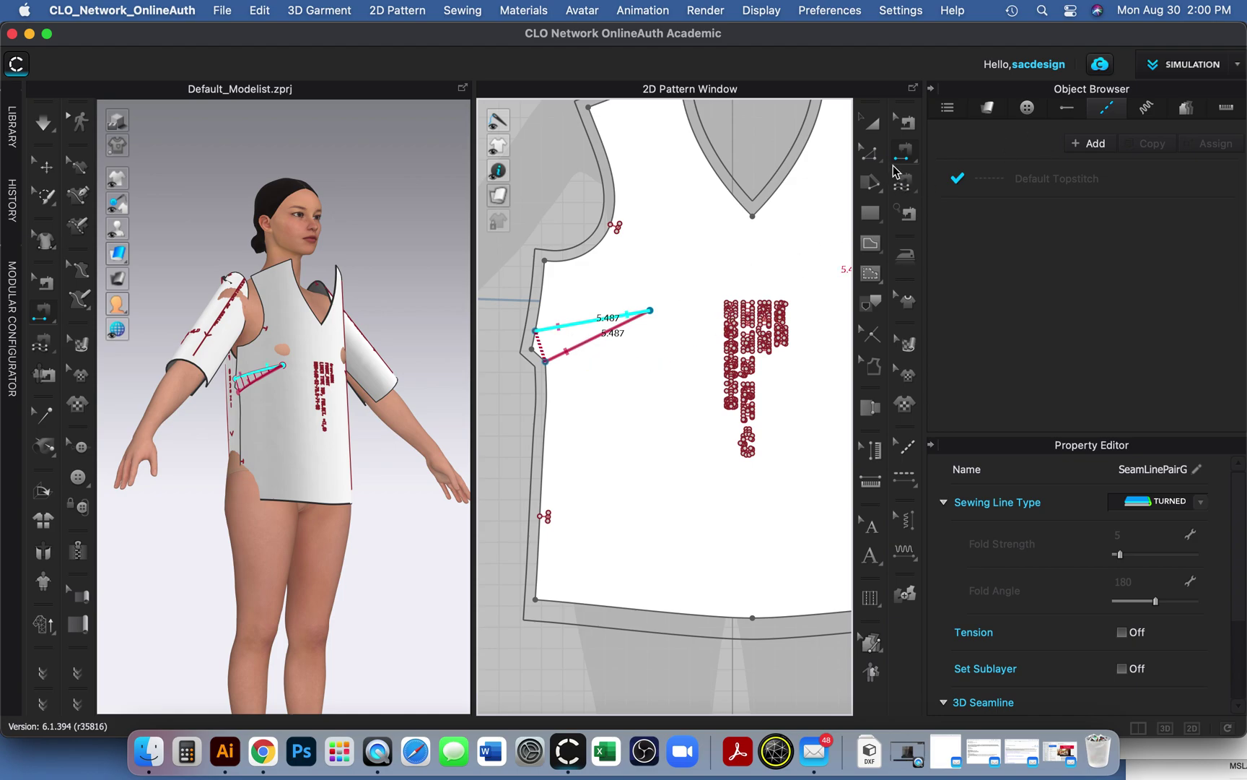
- Select both 5.487-inch front dart legs and bring up their line context menu
click(906, 124)
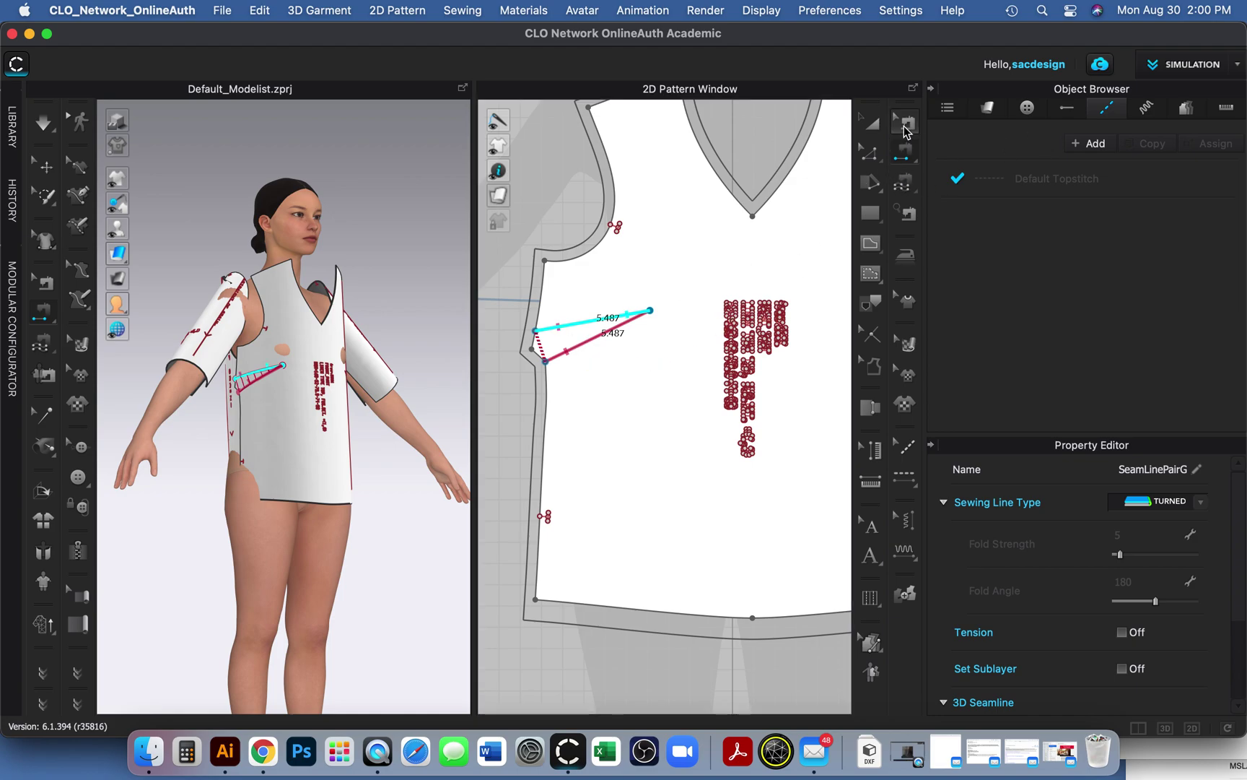
click(596, 352)
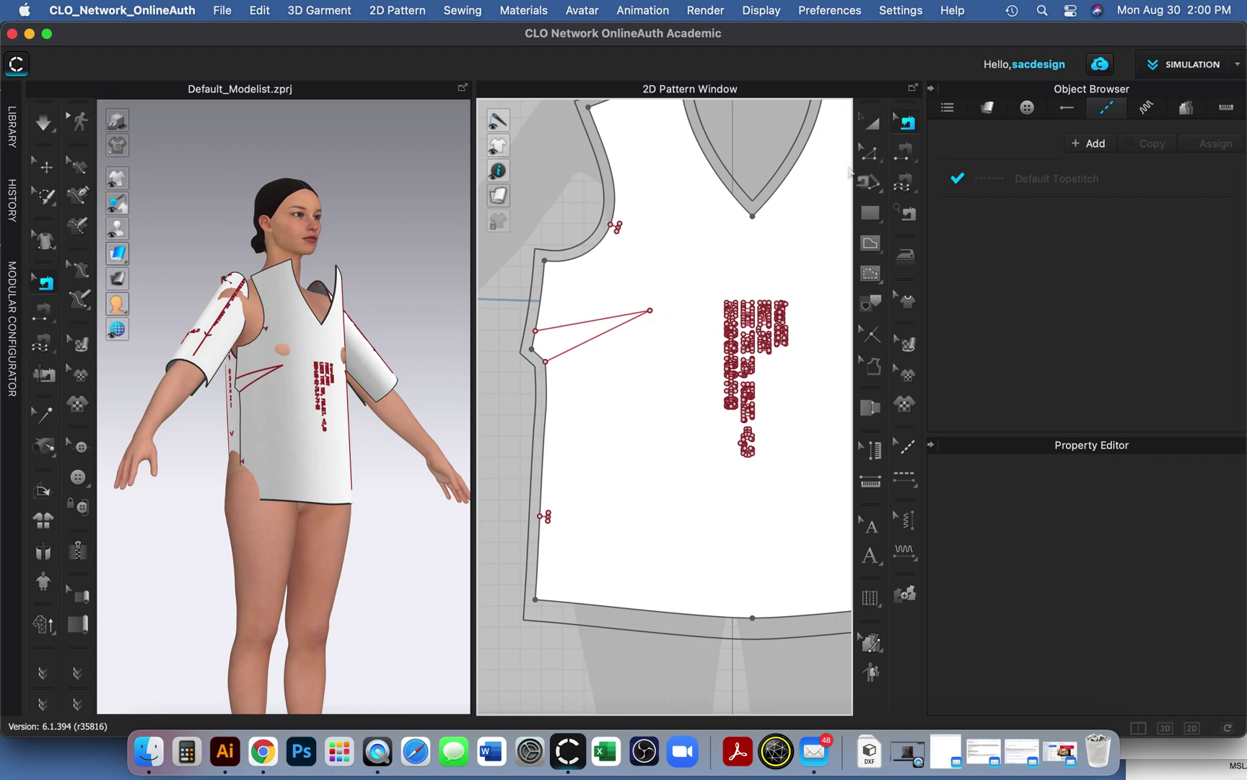
click(870, 155)
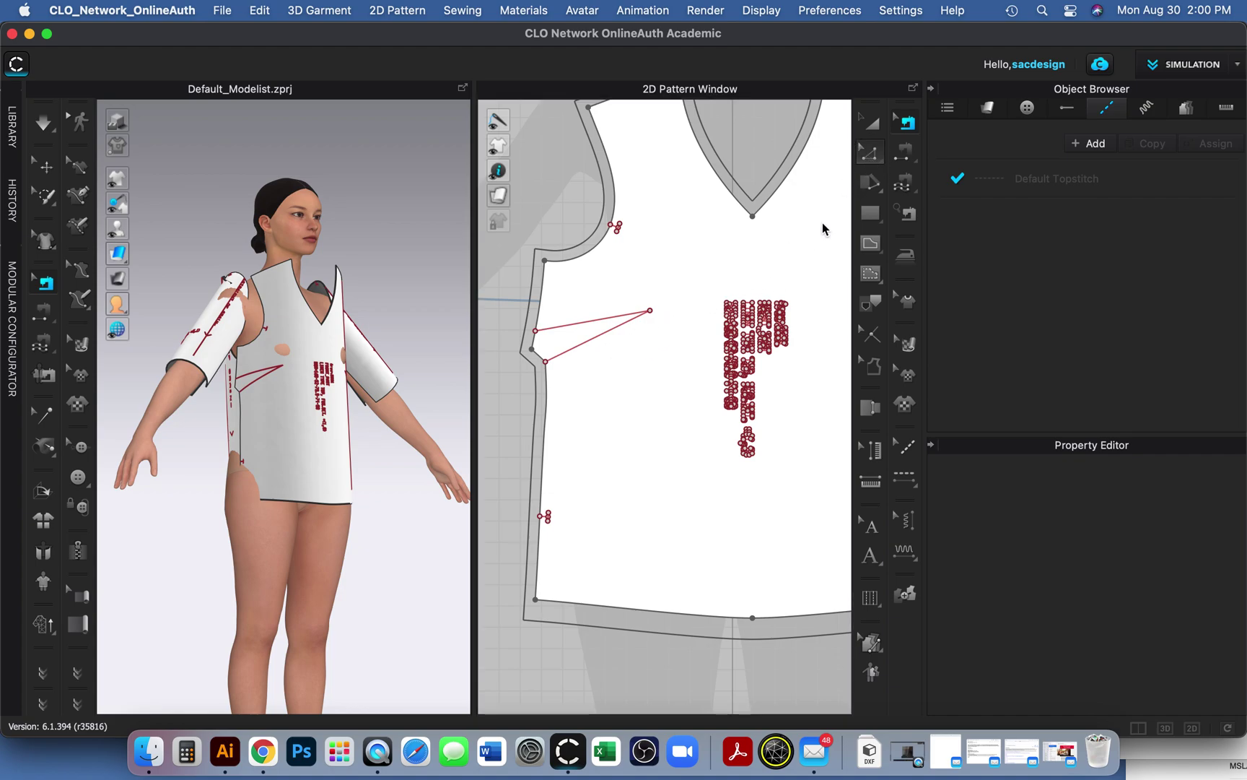
click(581, 345)
shift+click(575, 327)
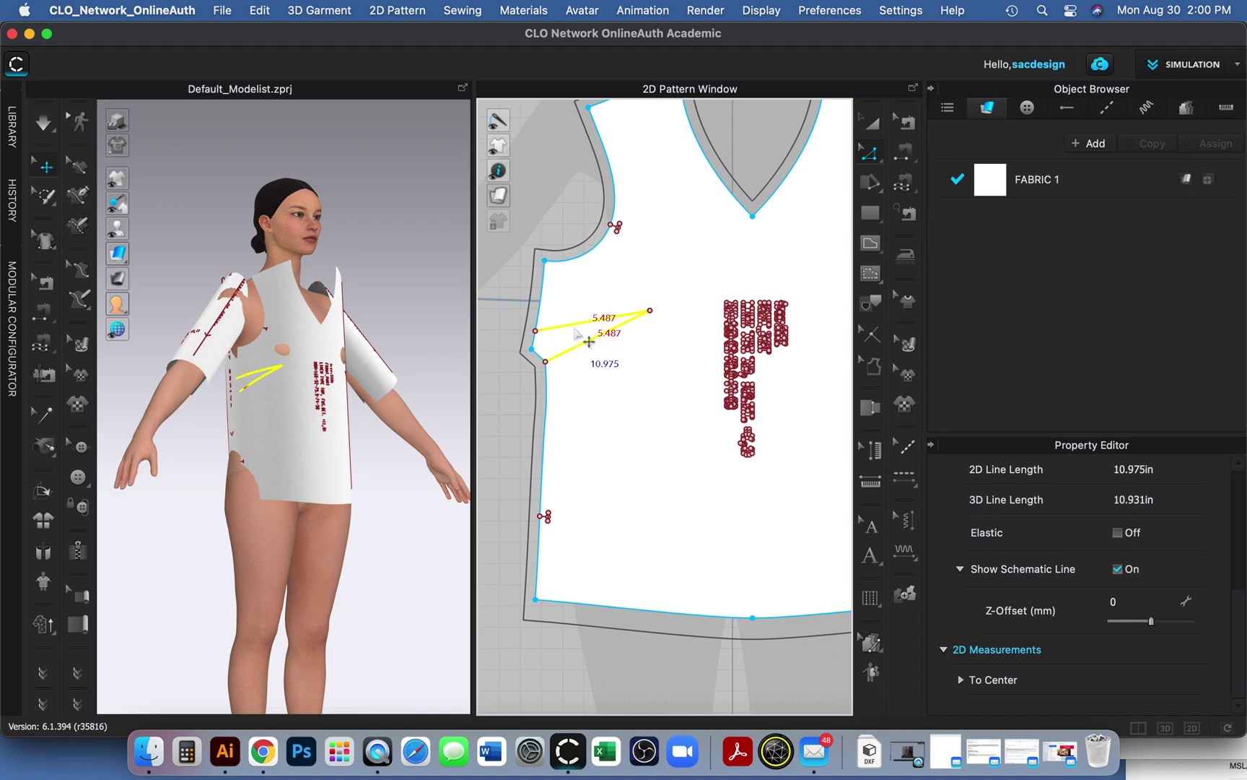
right_click(575, 331)
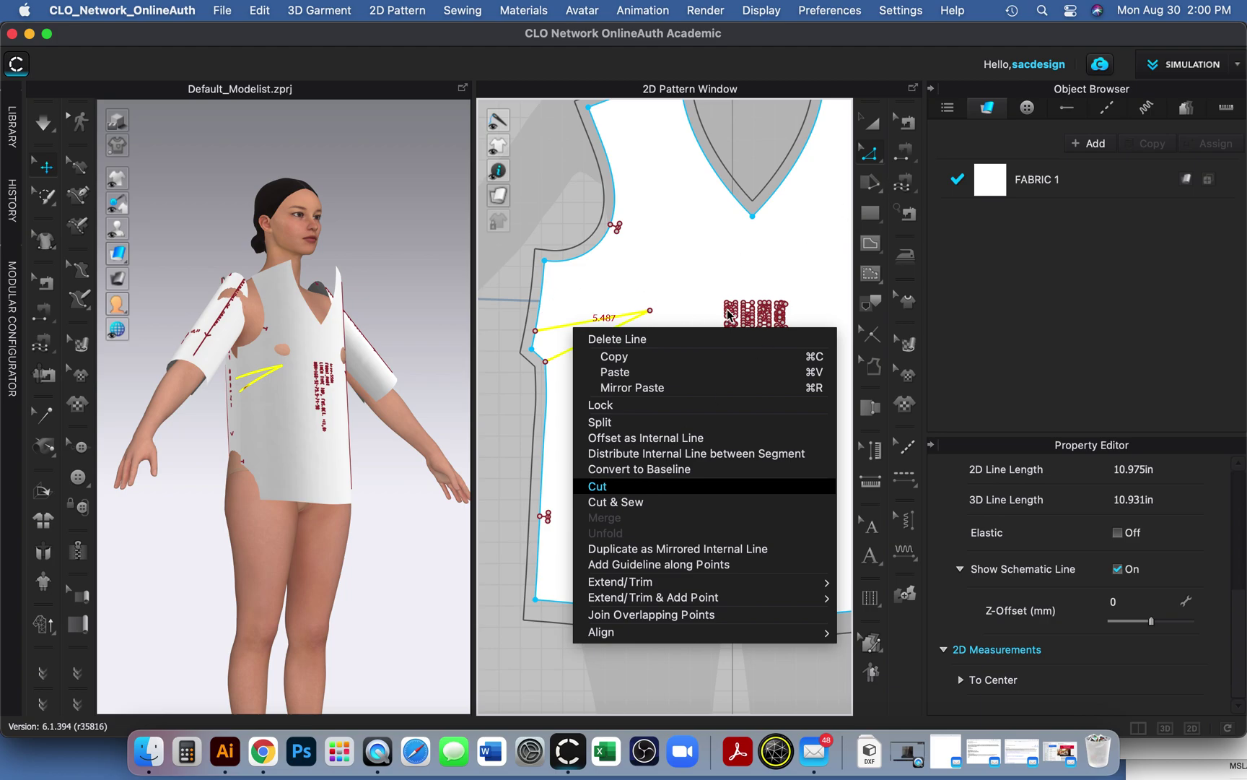
- Cut the front side dart along its legs and delete the wedge piece
key(Return)
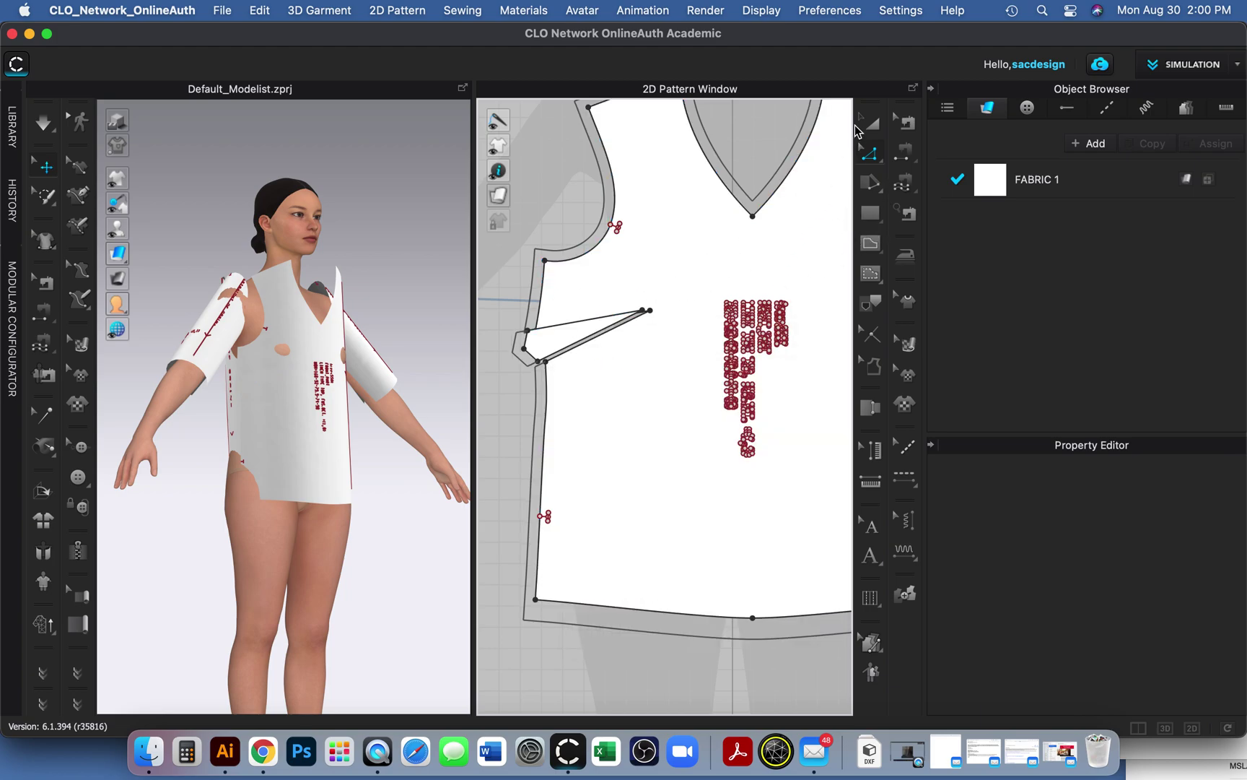
click(873, 128)
click(531, 340)
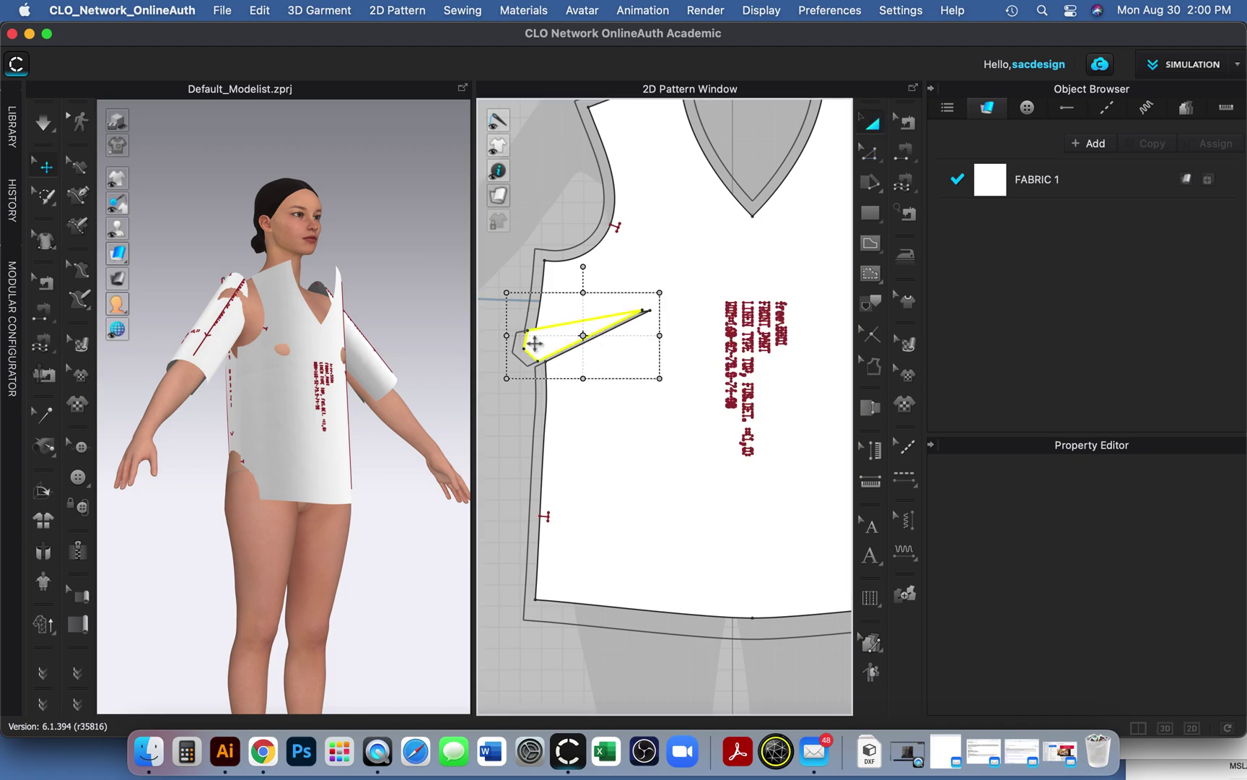
key(Delete)
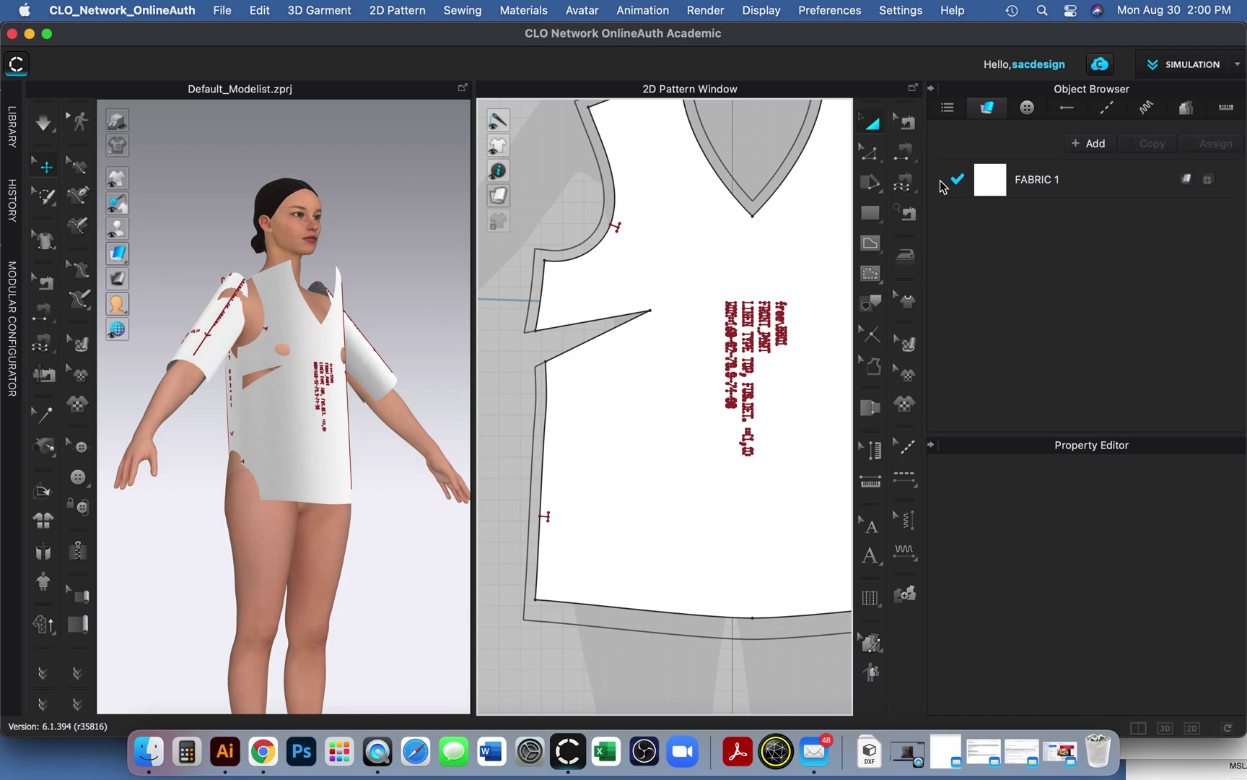
click(903, 155)
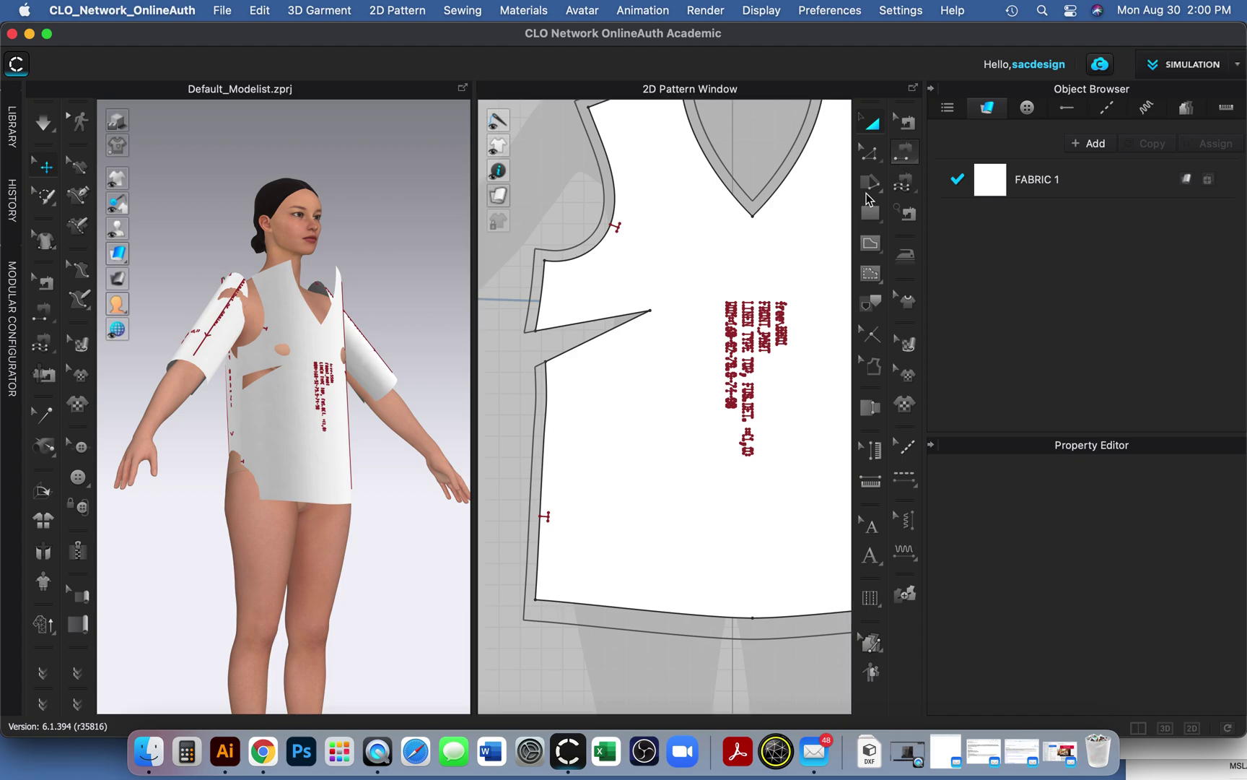
- Sew the cut dart's two legs together and scroll toward the opposite side dart
click(547, 360)
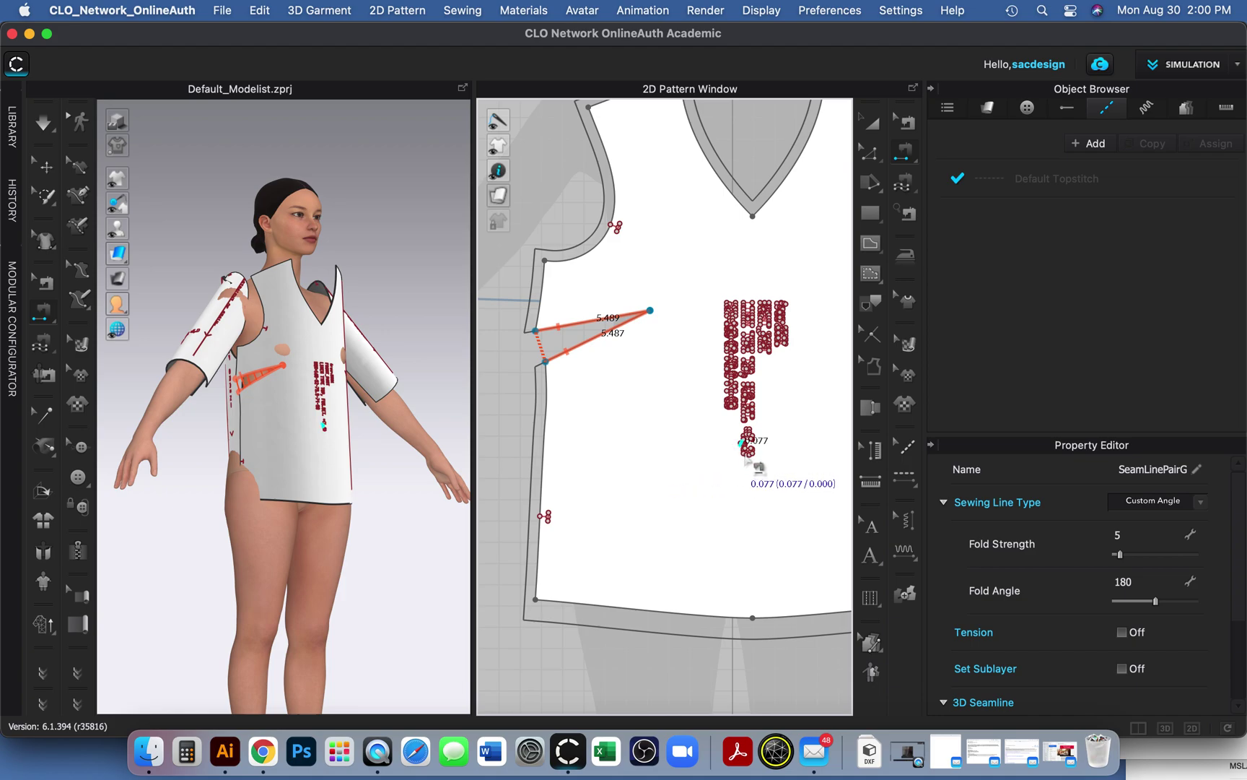
scroll(646, 524, right, 5)
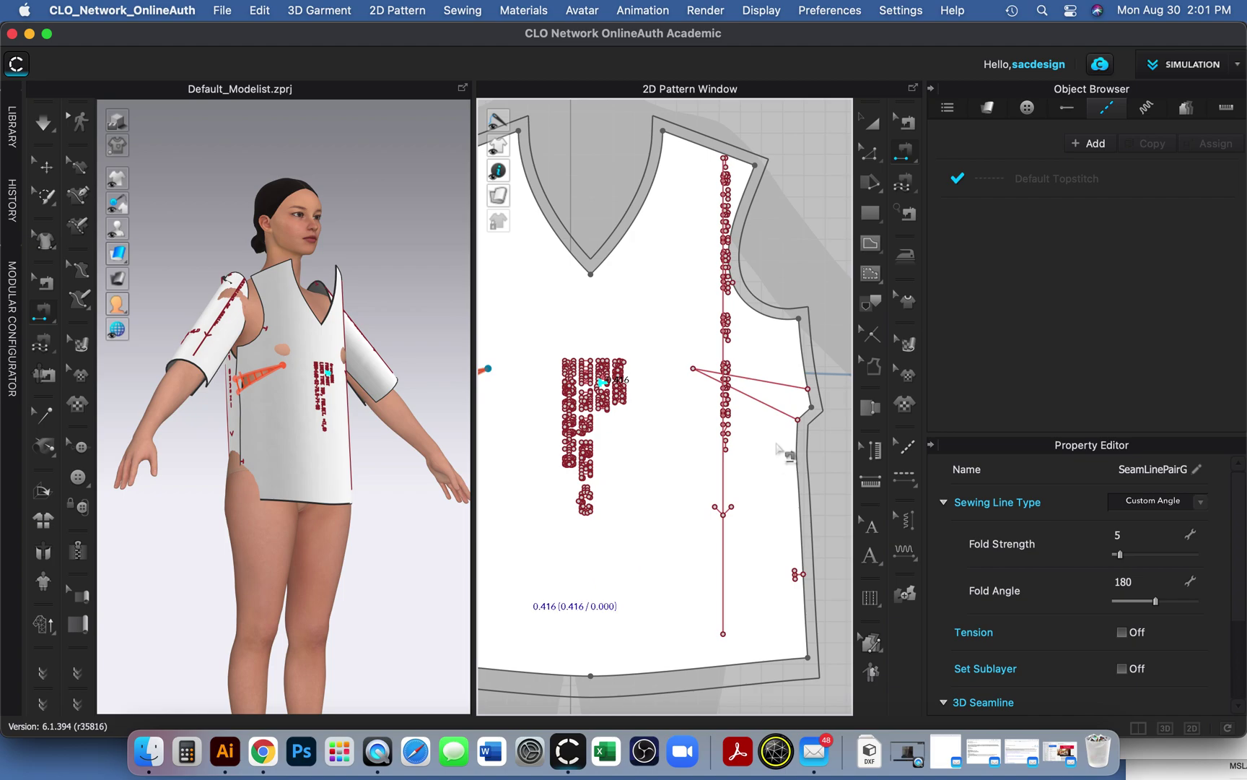
- Select both legs of the second front side dart and cut the pattern open along them
click(751, 394)
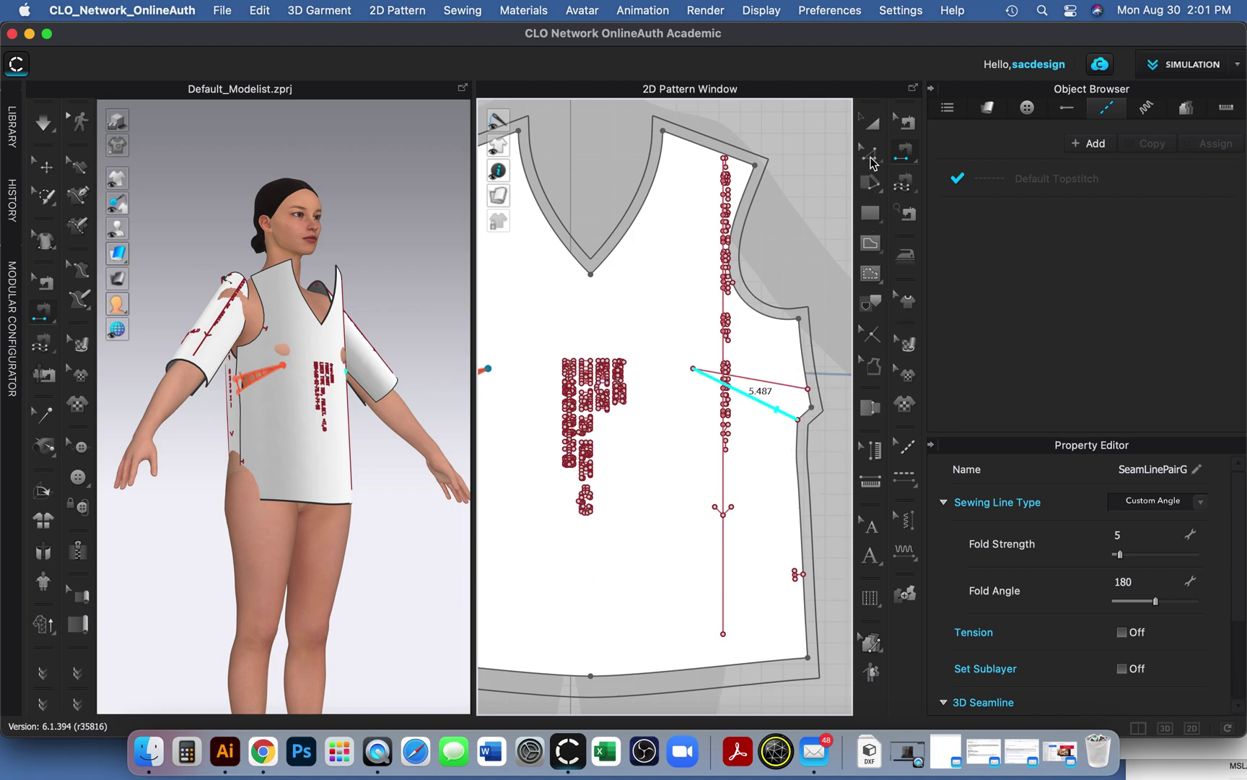
click(872, 158)
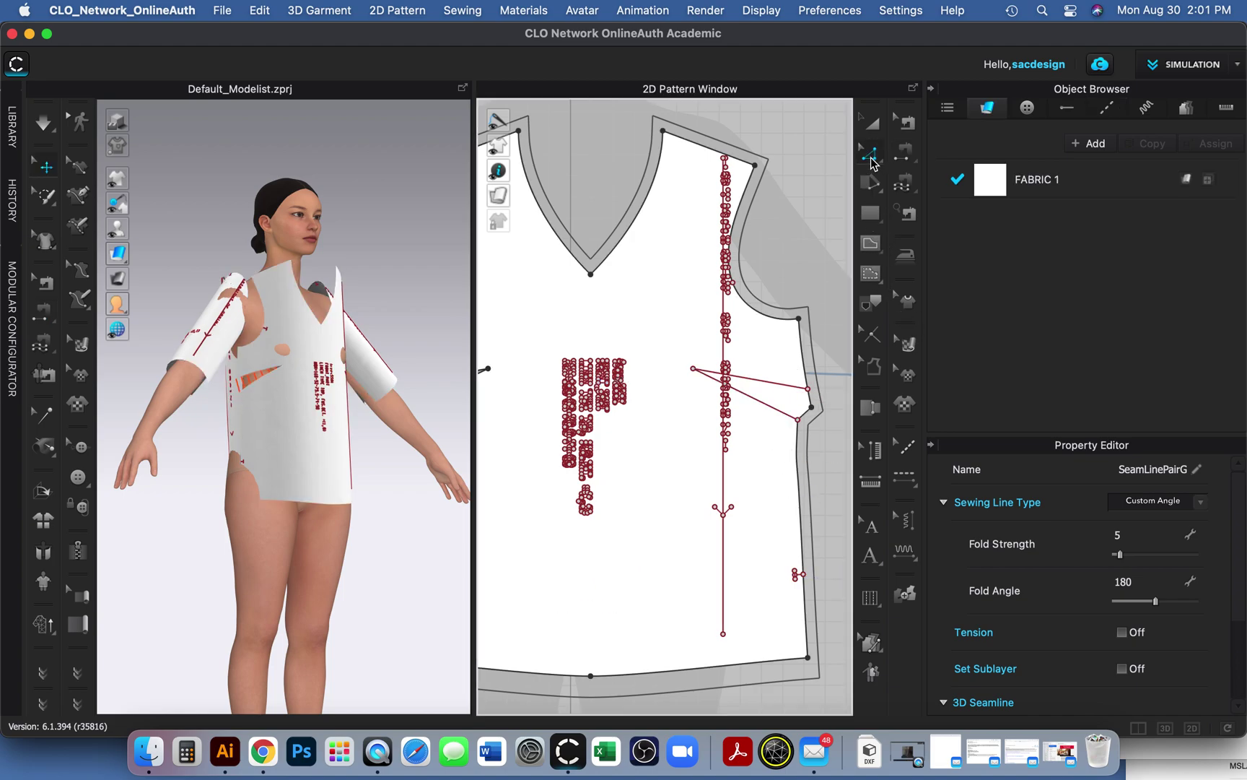
click(804, 400)
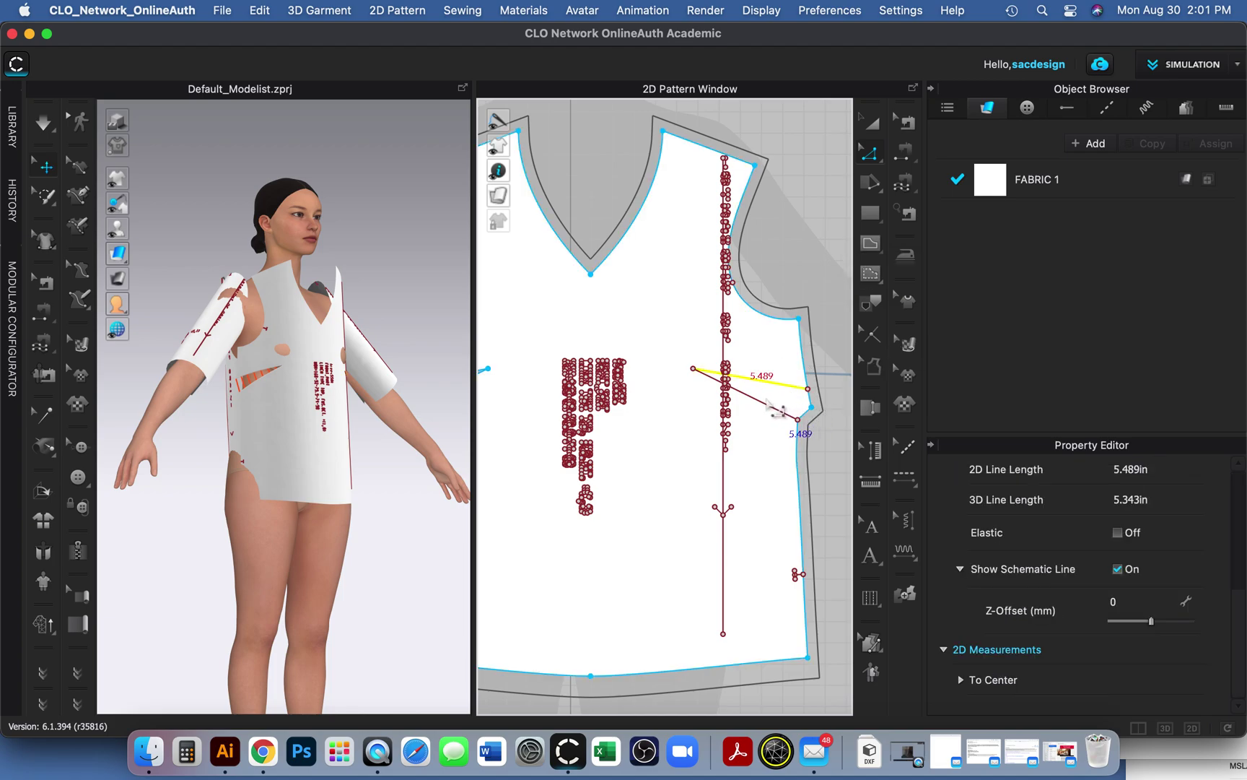
shift+click(766, 408)
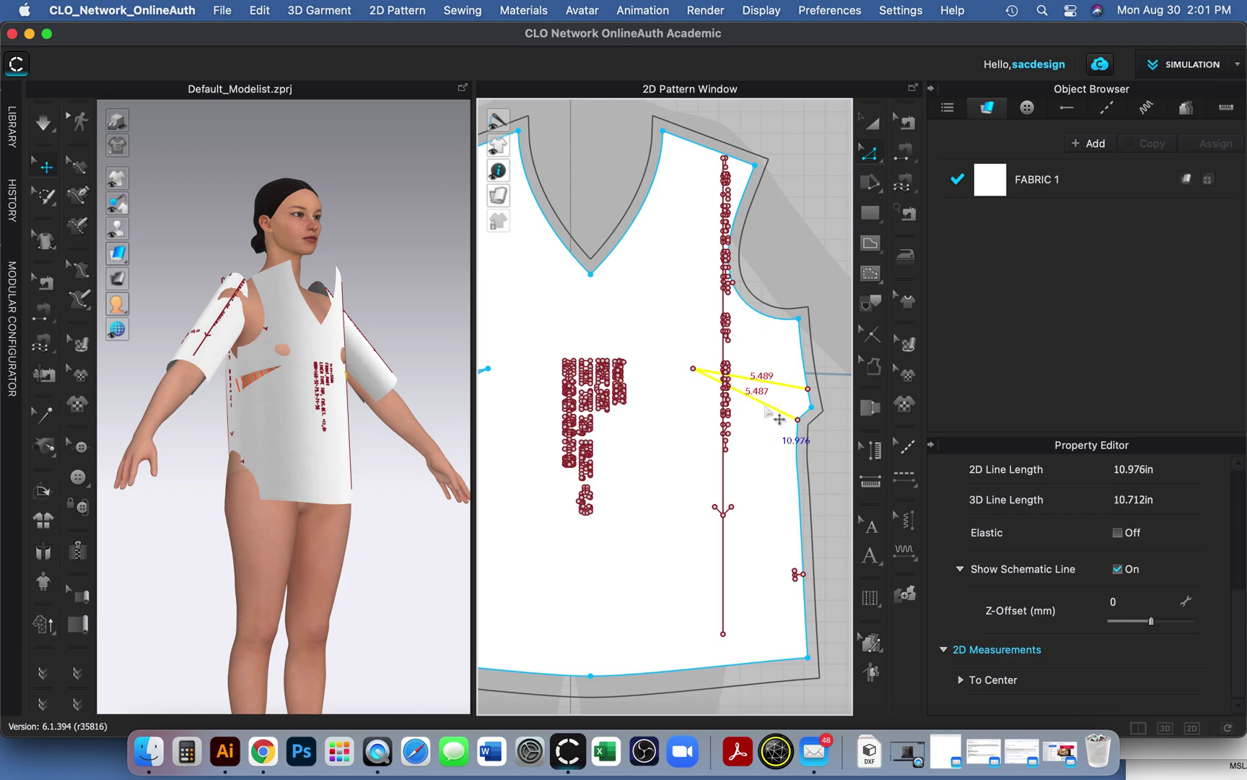
right_click(767, 409)
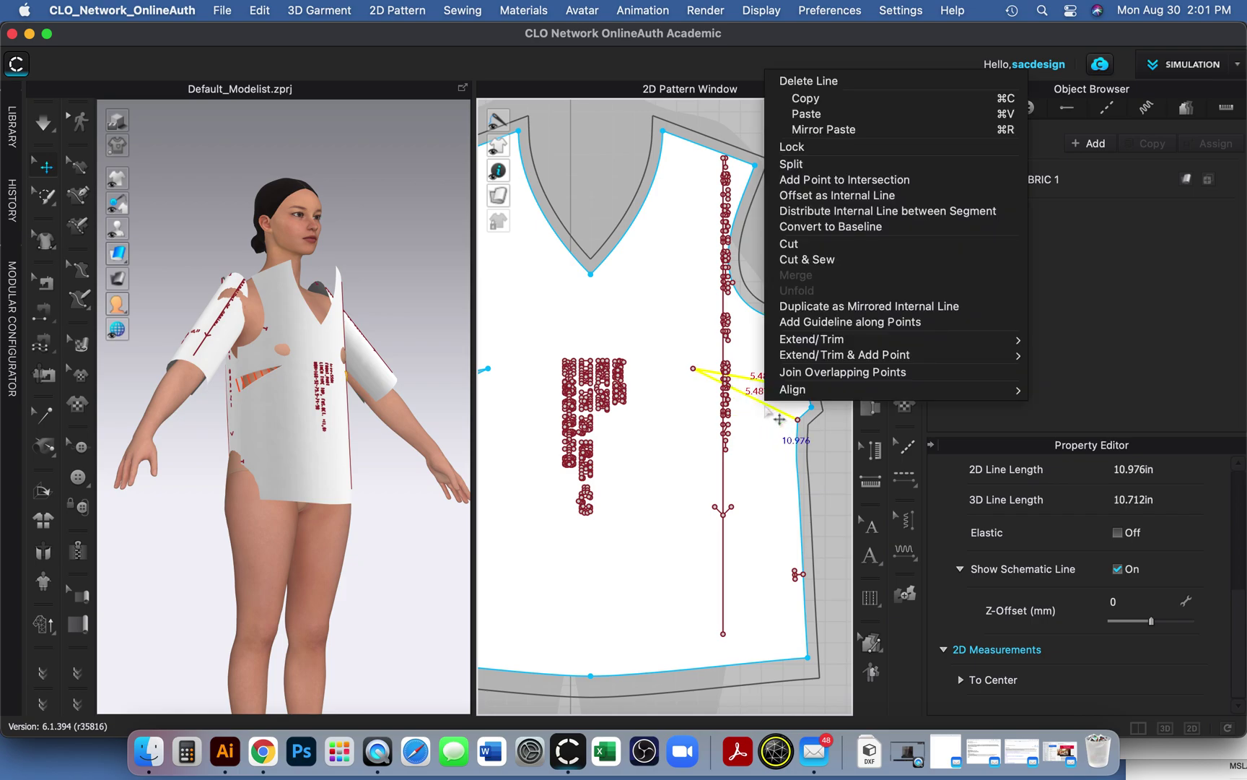
click(784, 216)
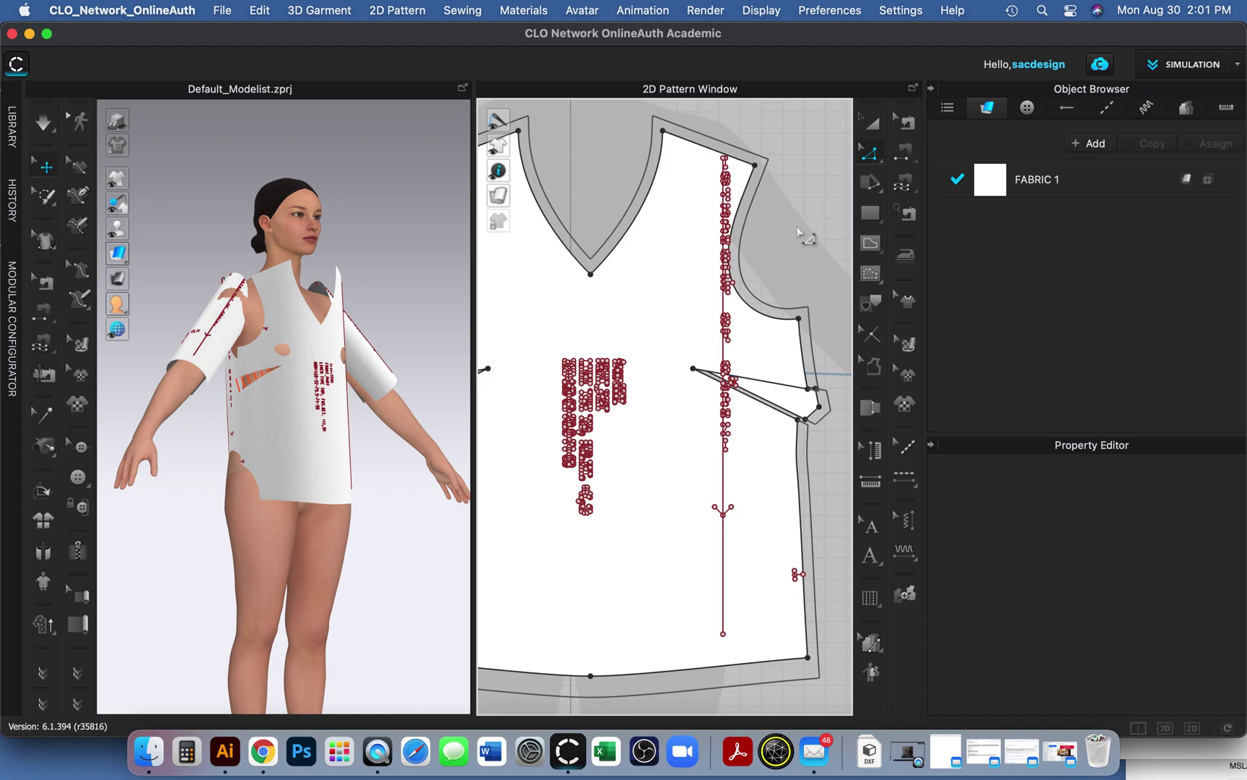
- Delete the cut-out dart wedge from the front bodice
key(a)
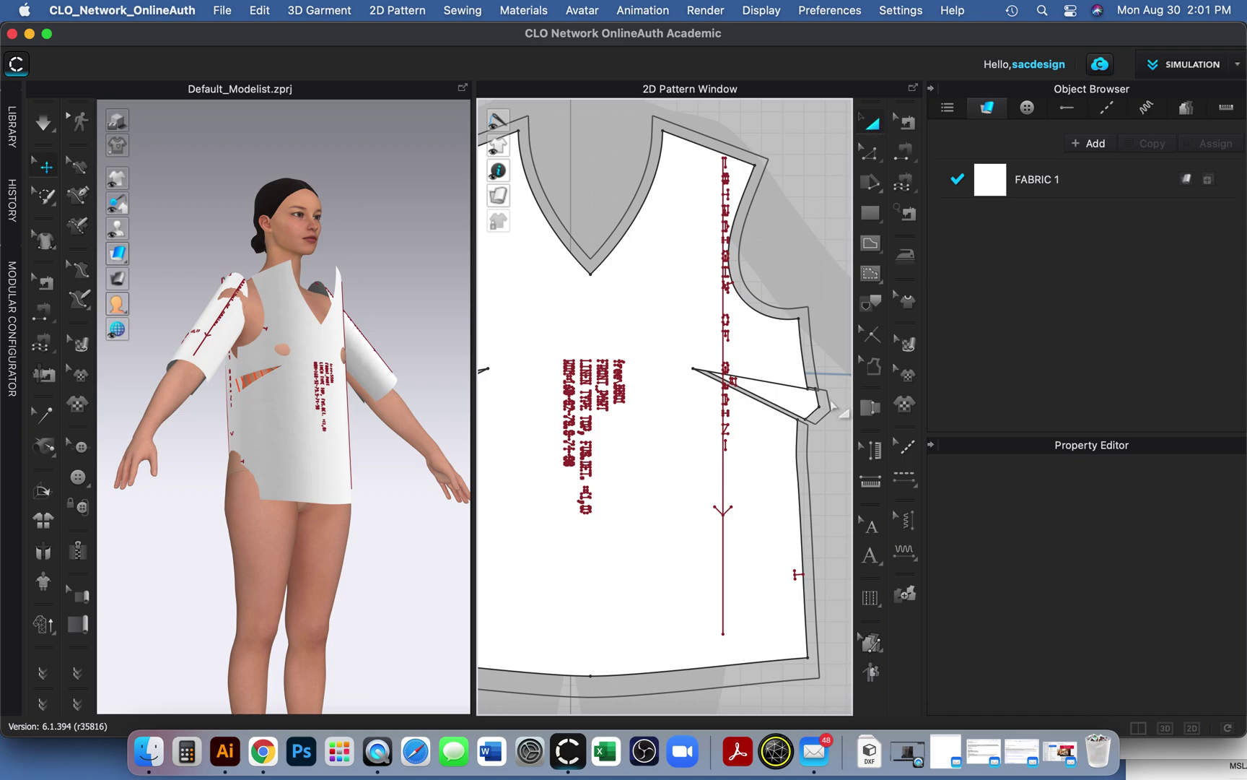
click(788, 406)
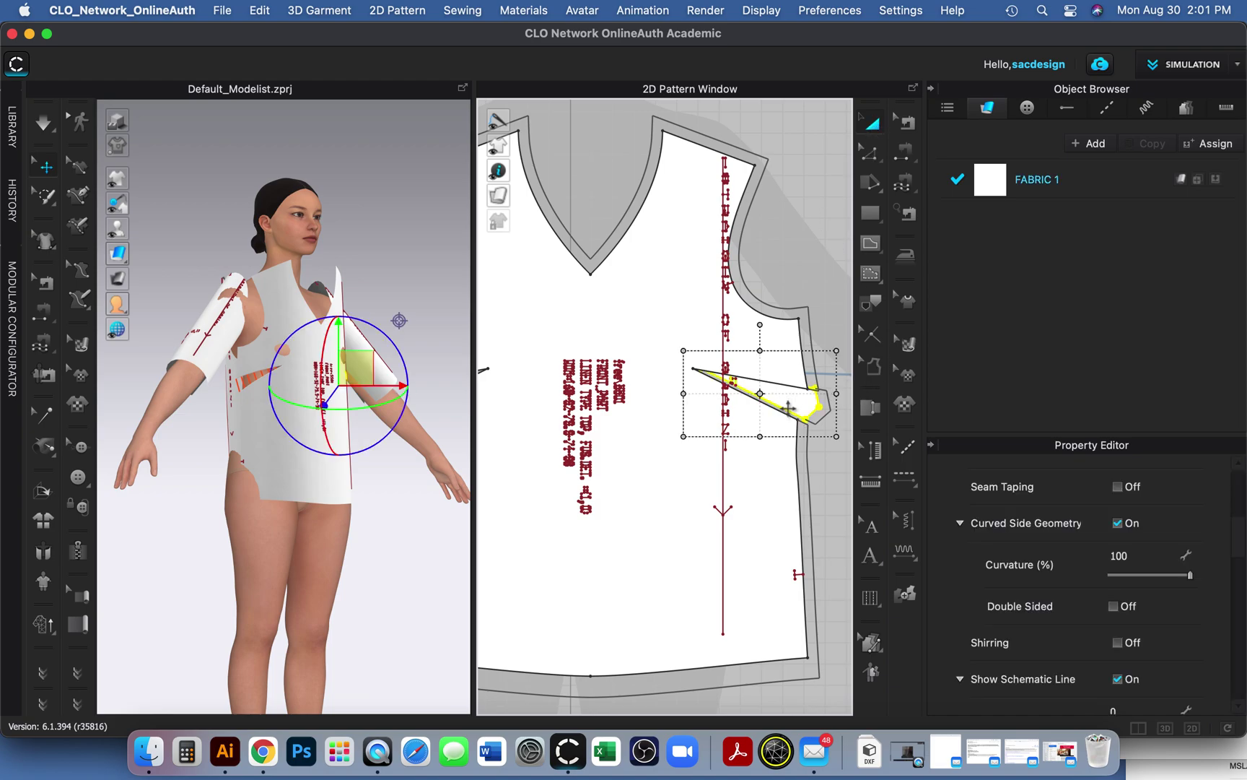
key(Delete)
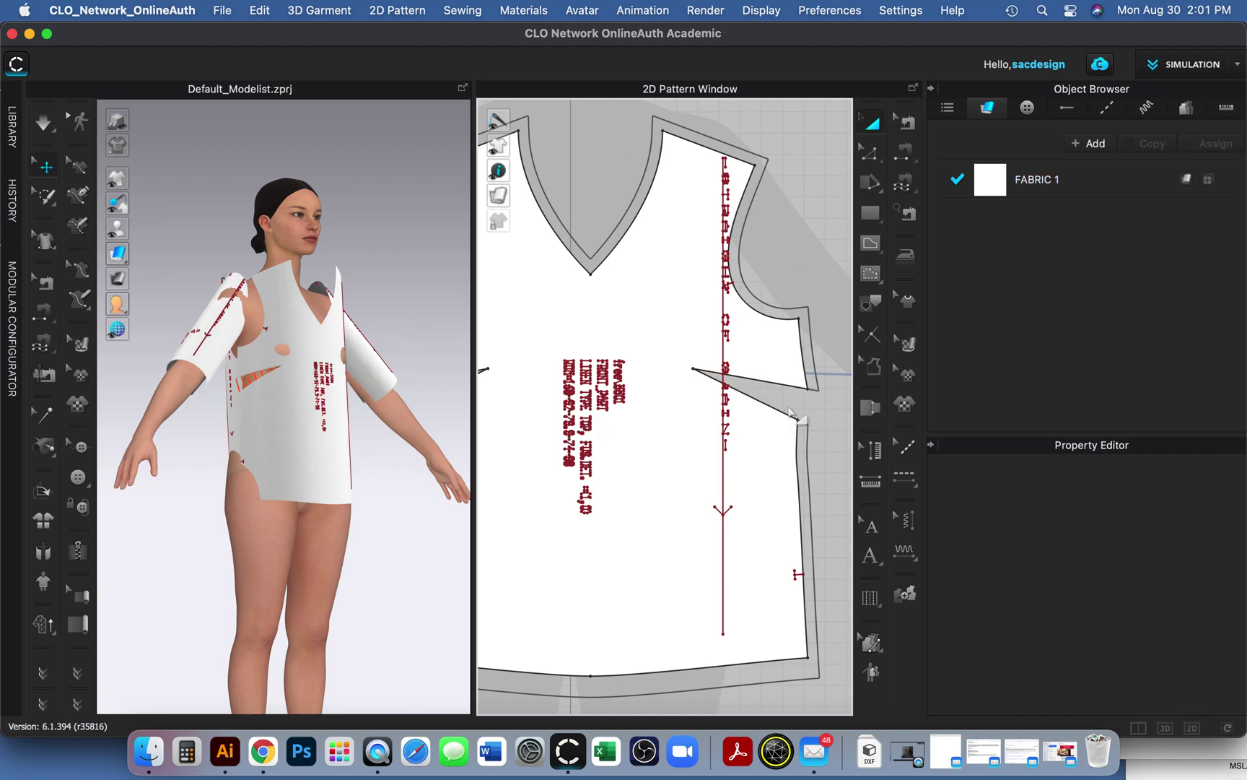
- Sew the second front side dart's two roughly 5.49-inch legs together
click(902, 158)
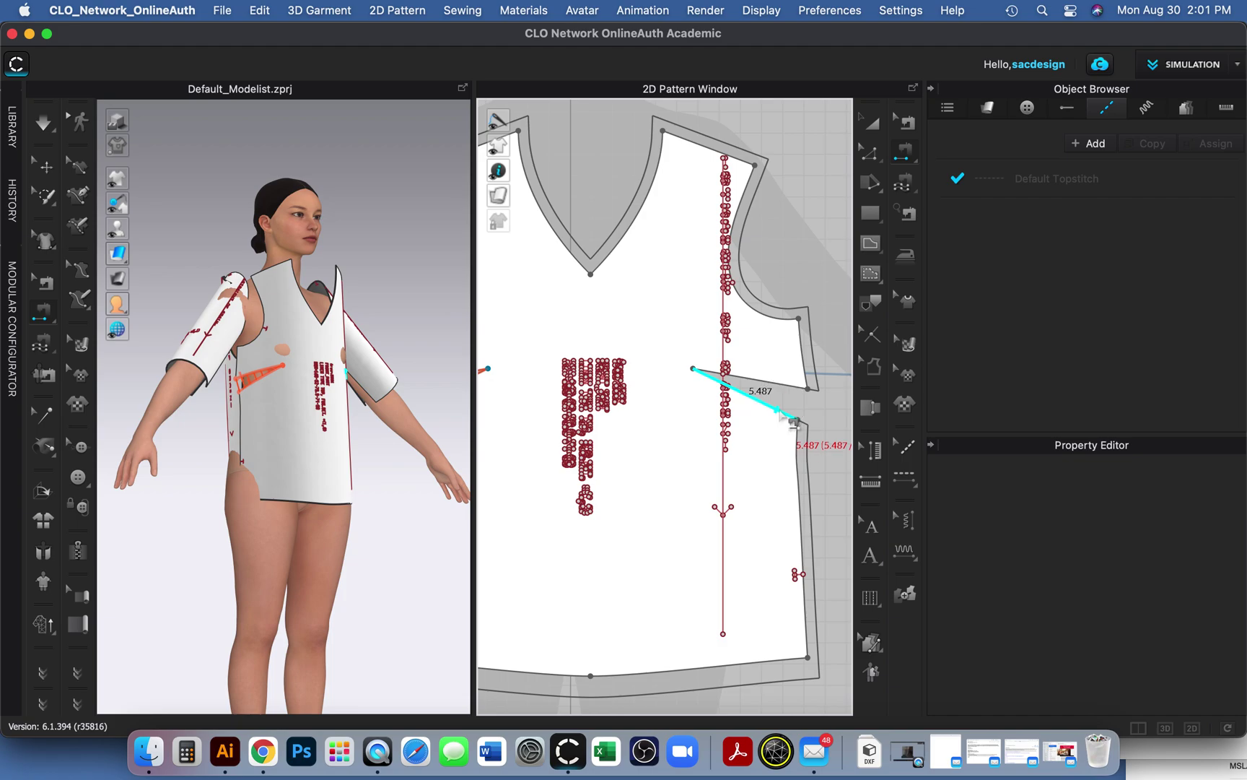
click(786, 393)
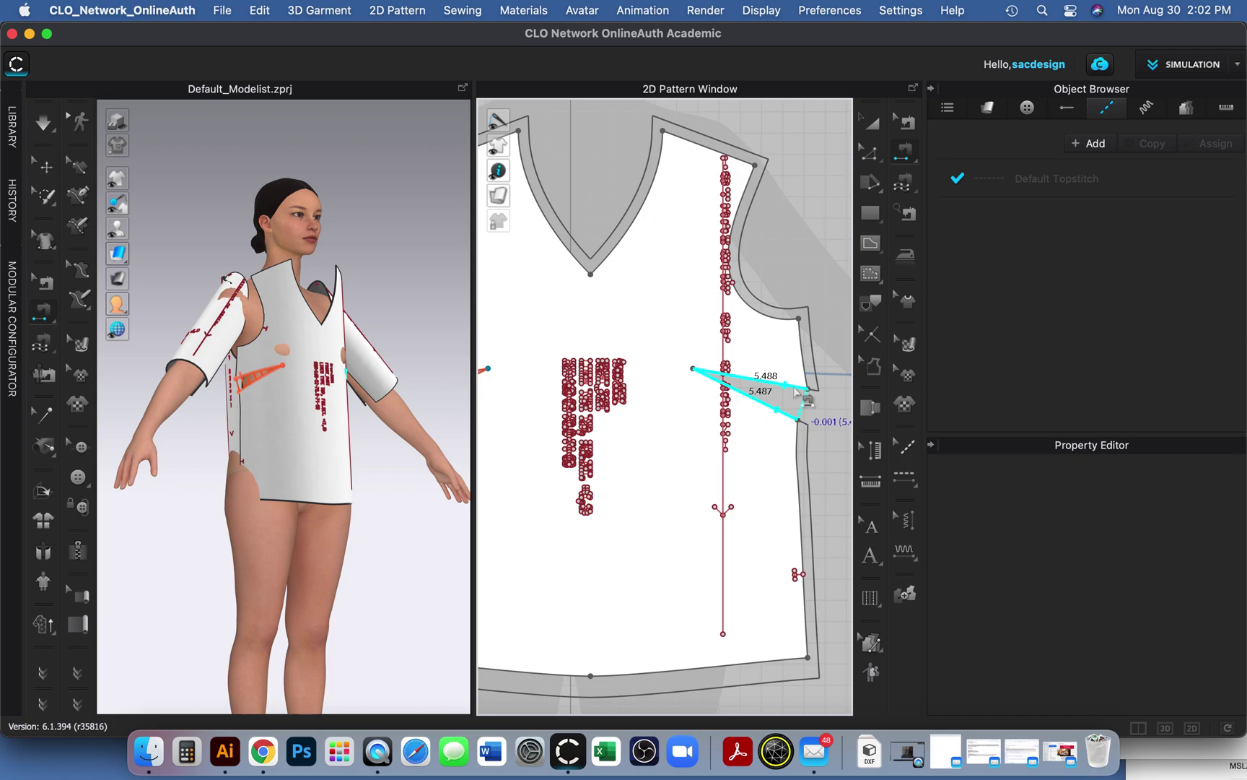
click(795, 389)
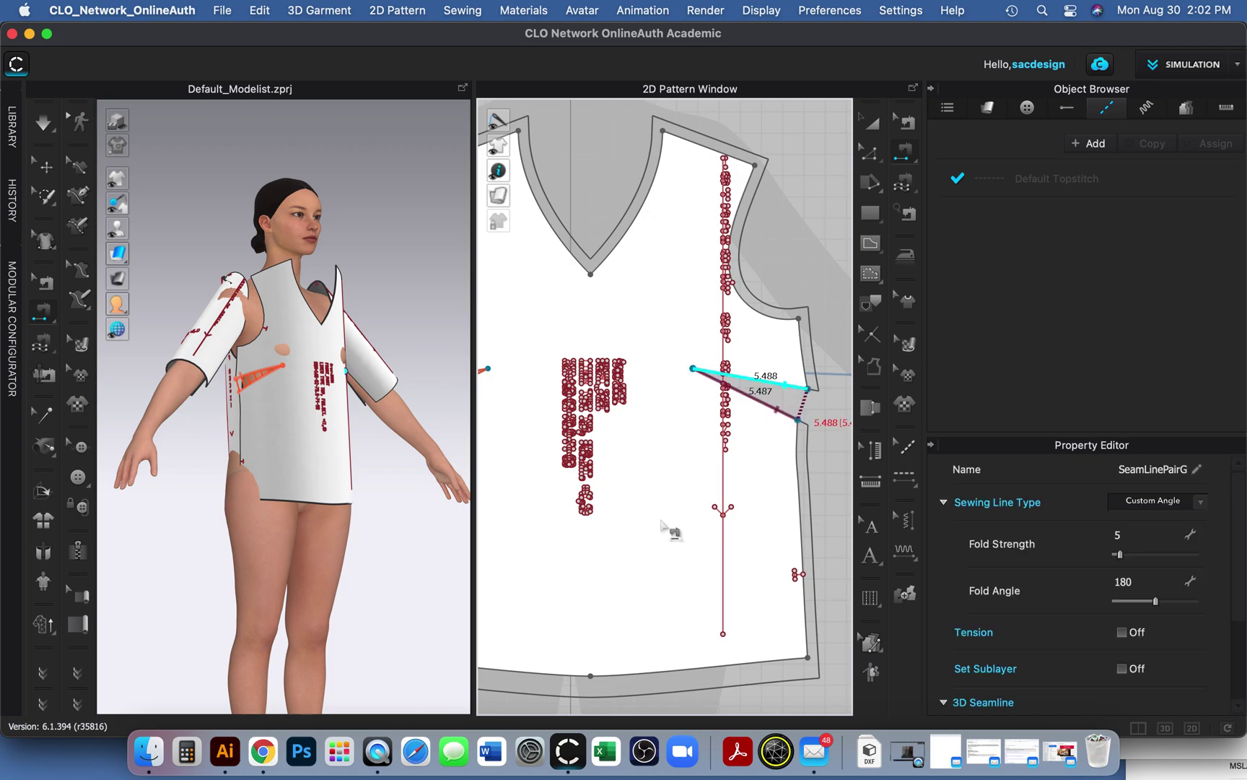
scroll(675, 527, down, 3)
scroll(668, 527, down, 2)
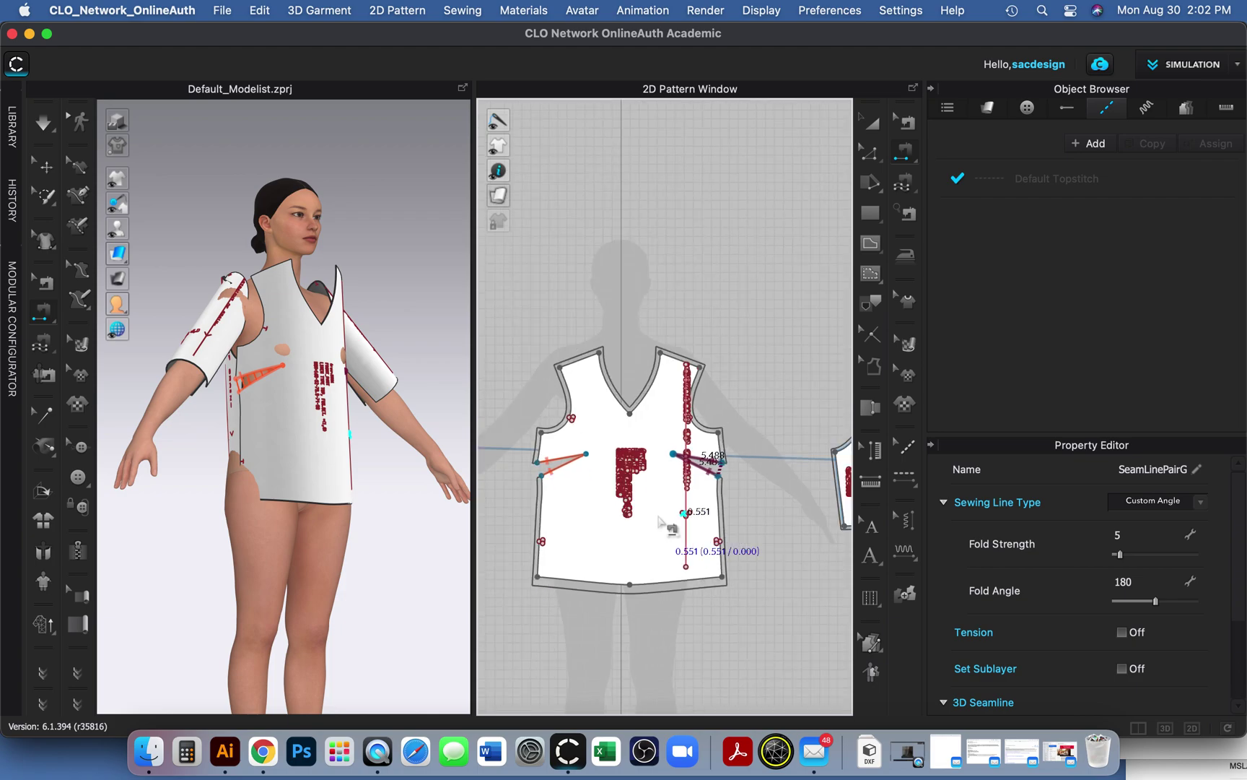
scroll(646, 481, down, 3)
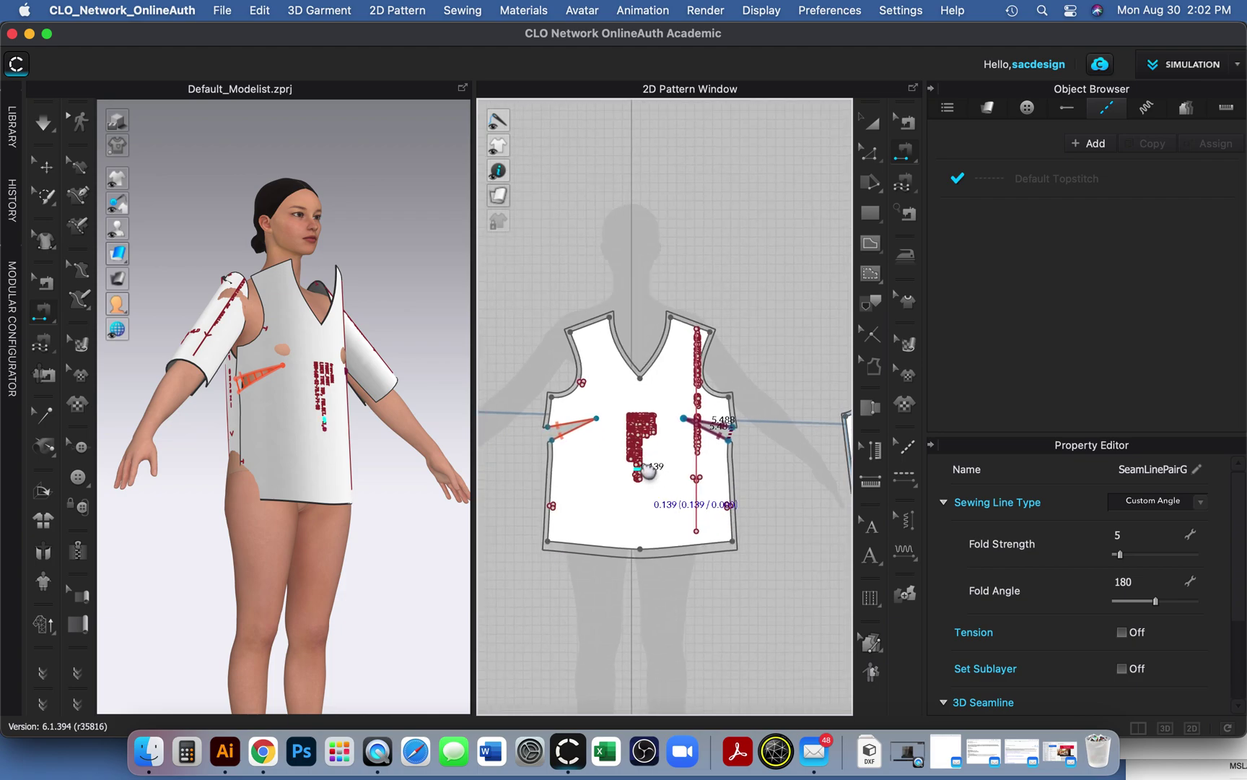
scroll(648, 471, down, 1)
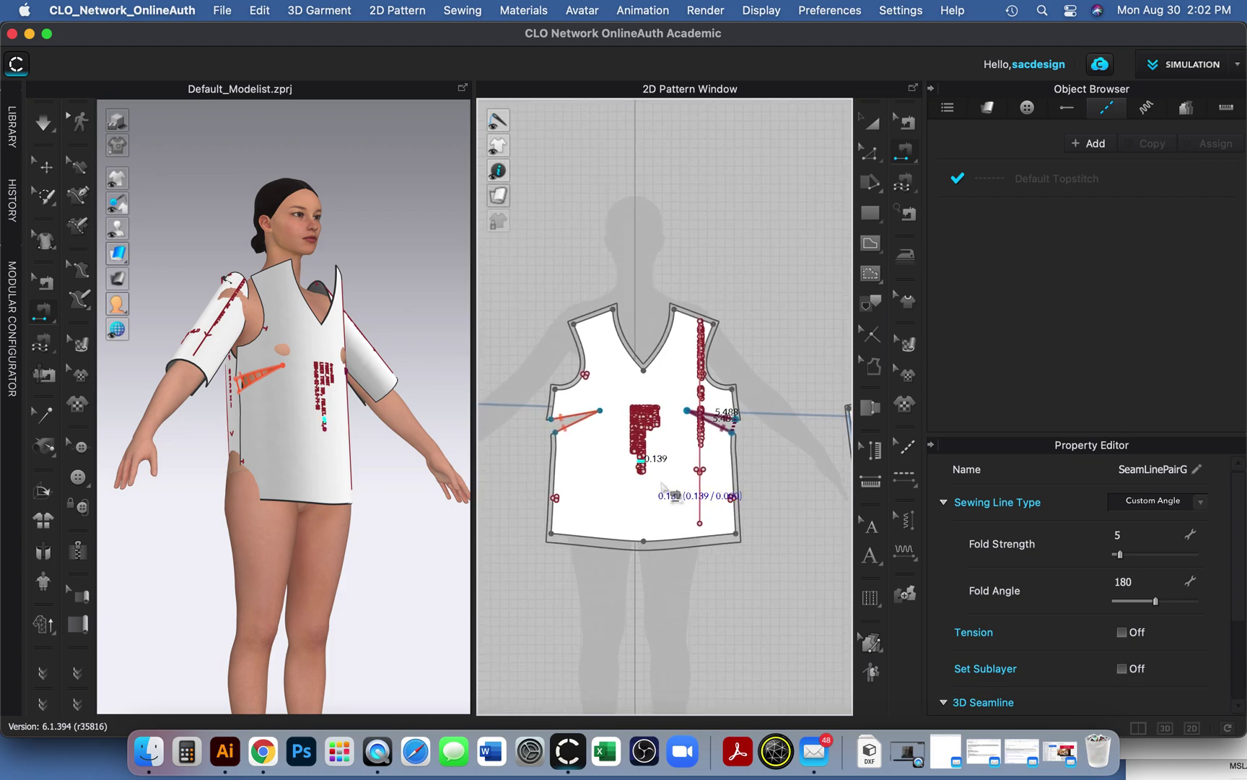
click(700, 470)
click(588, 413)
click(712, 361)
click(872, 153)
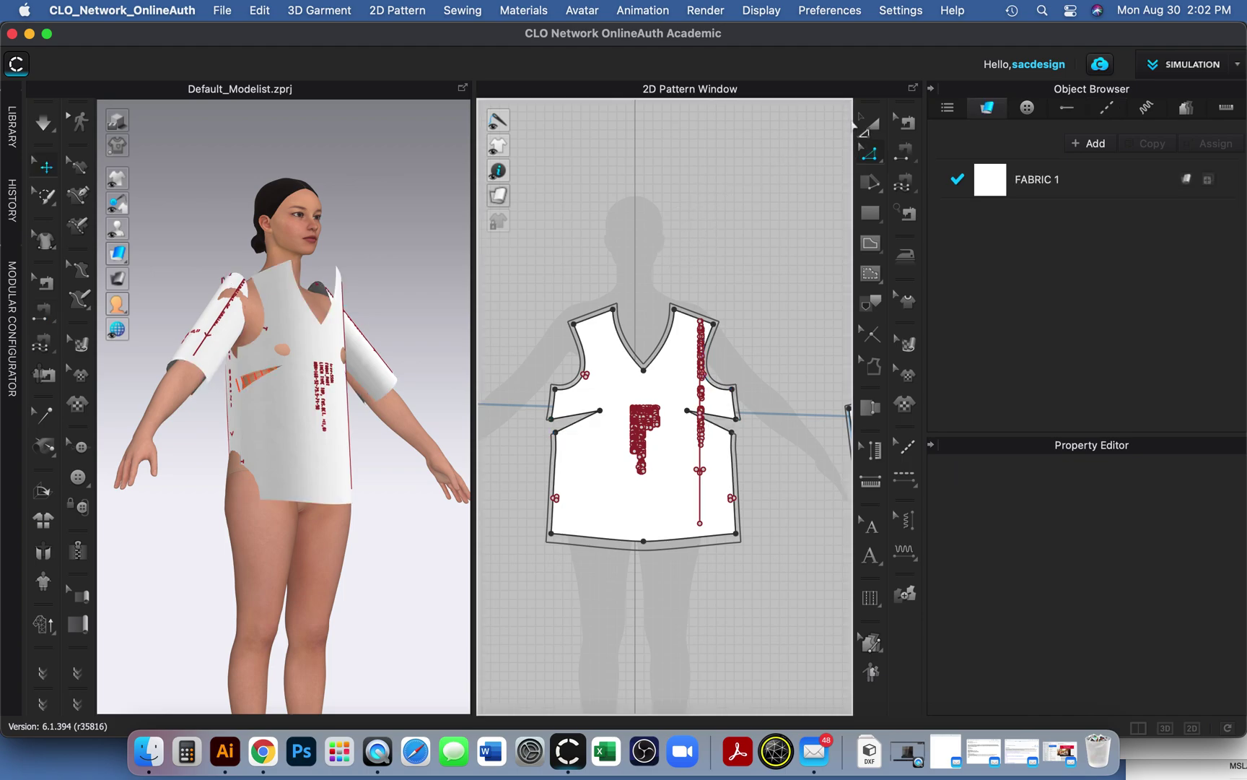
- Lock the front bodice pattern against changes
click(872, 124)
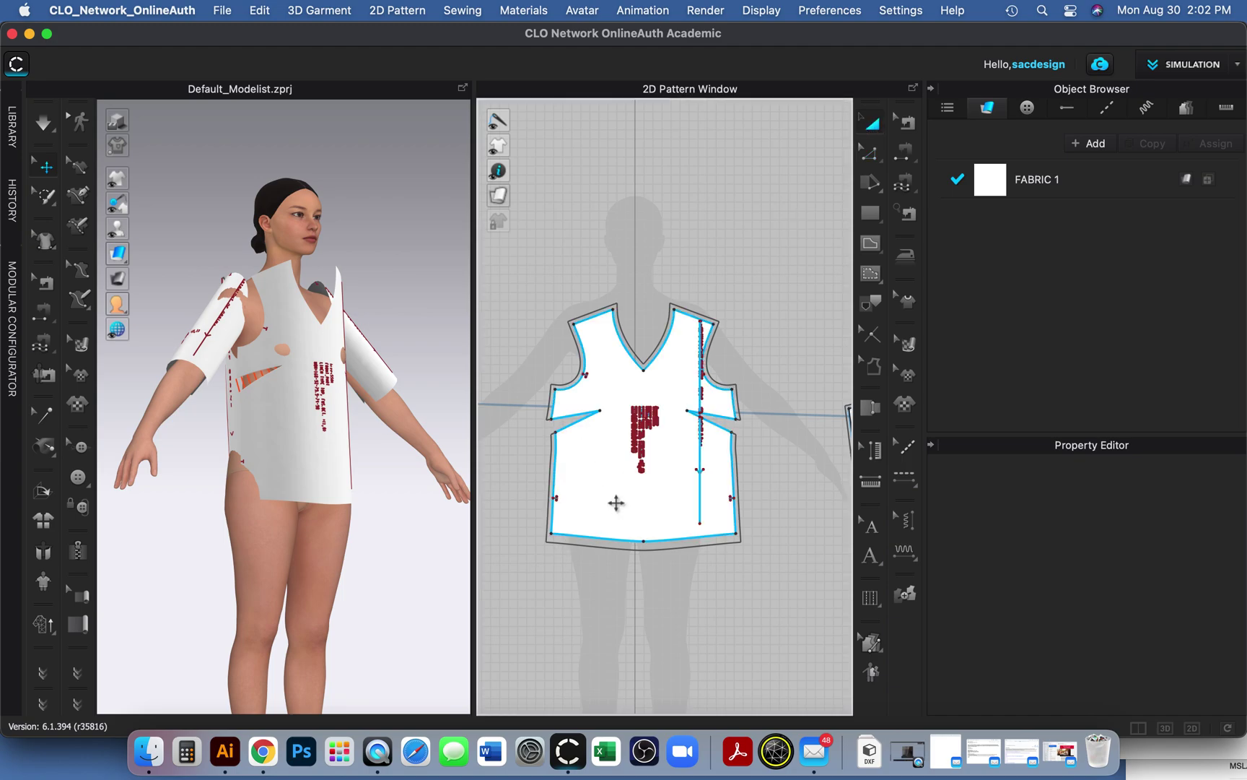
click(616, 504)
right_click(616, 504)
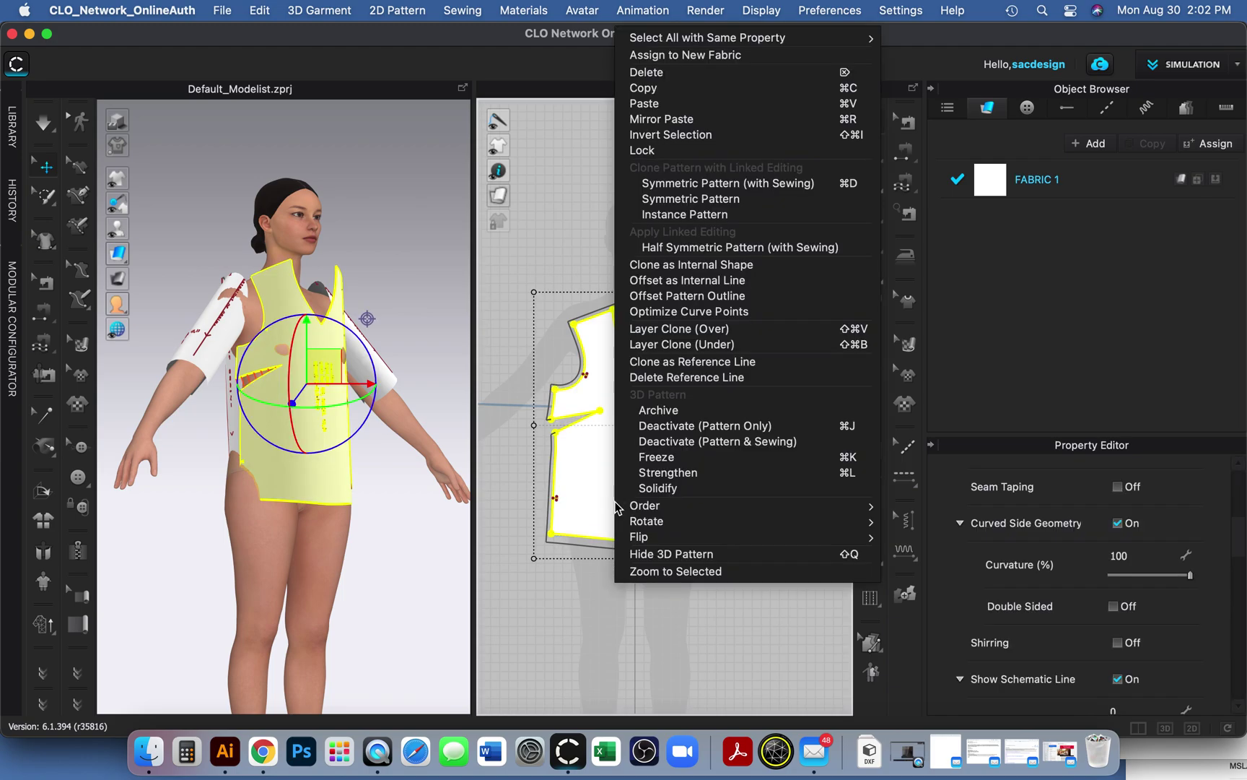
click(648, 150)
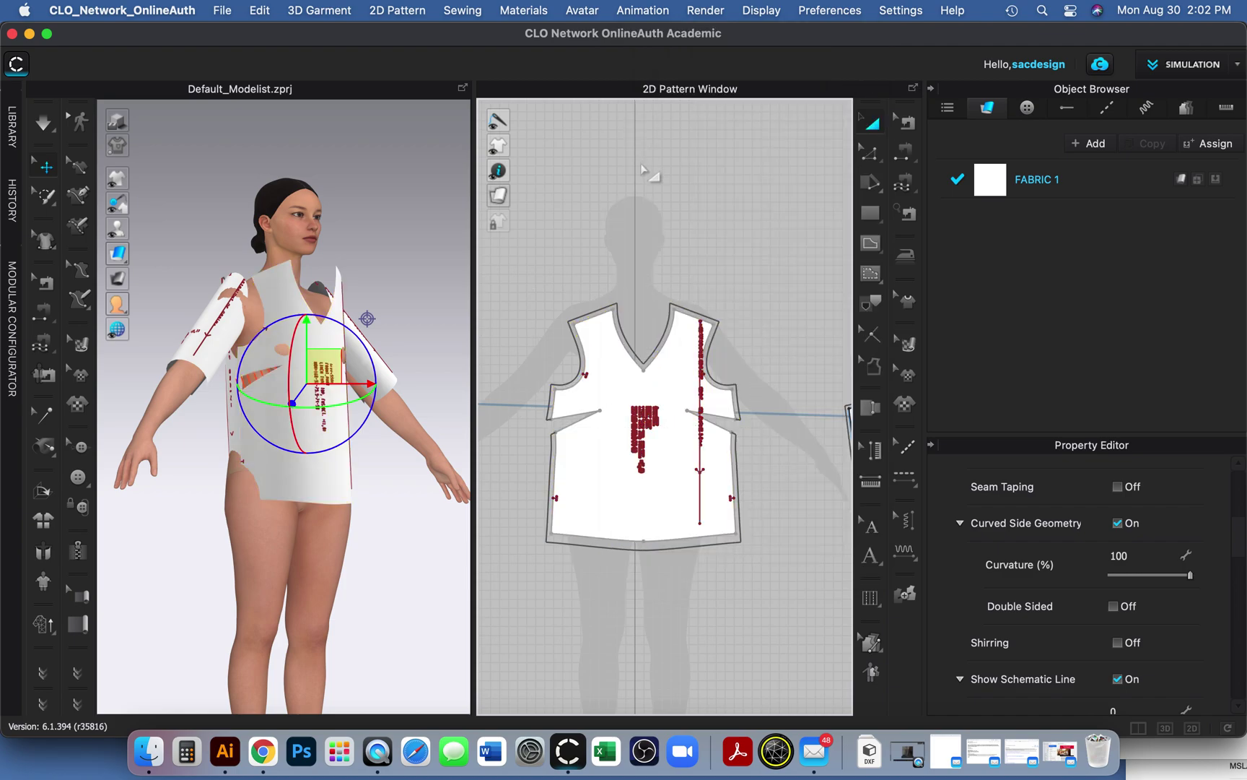
- Marquee-select the bodice's internal lines and markings and clear them away
key(z)
drag(515, 253, 751, 606)
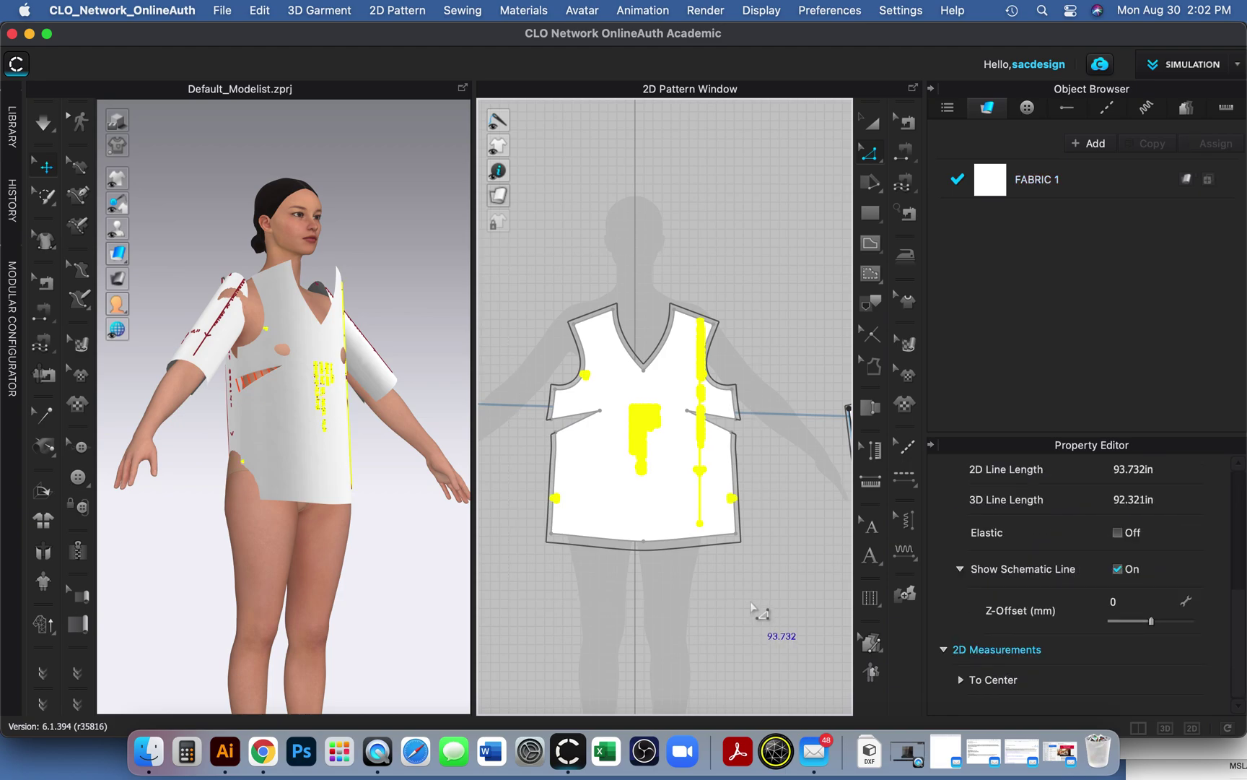
click(754, 597)
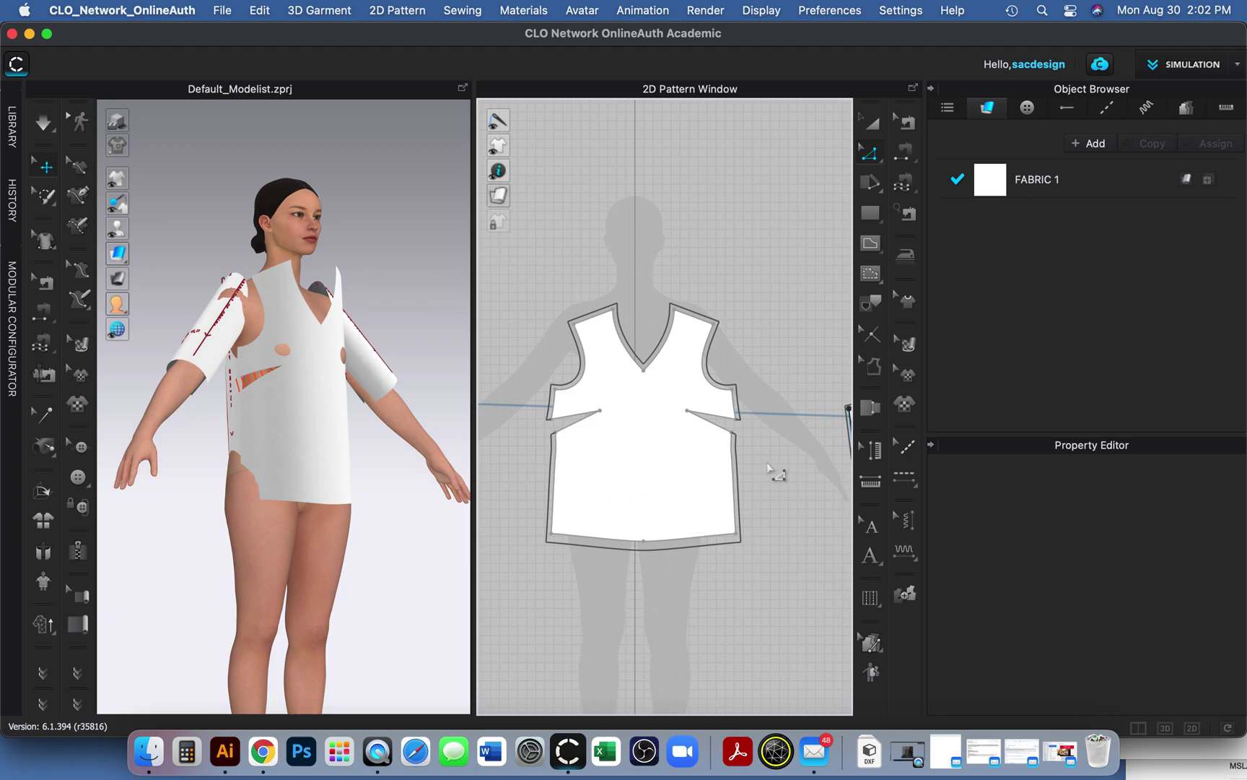
- Lock the sleeve pattern, then marquee-select and delete its internal lines and printed markings
right_drag(744, 451, 582, 404)
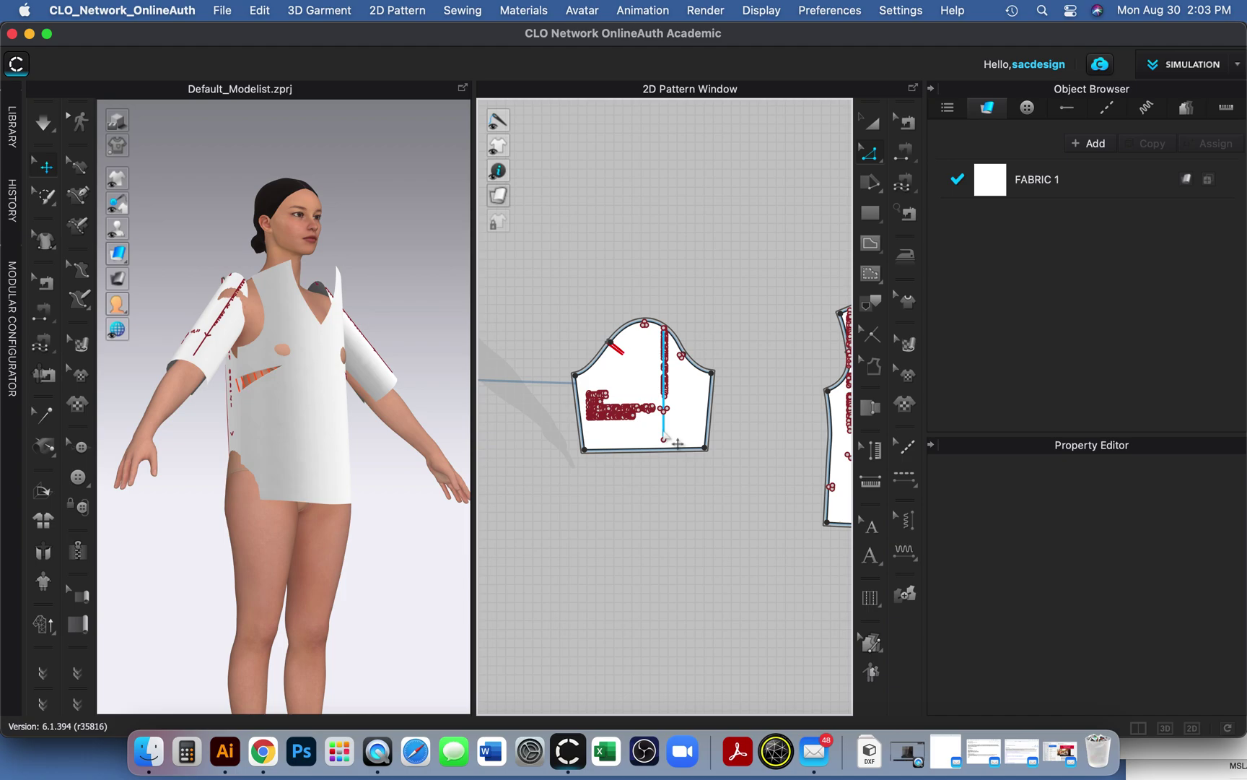
scroll(667, 439, up, 2)
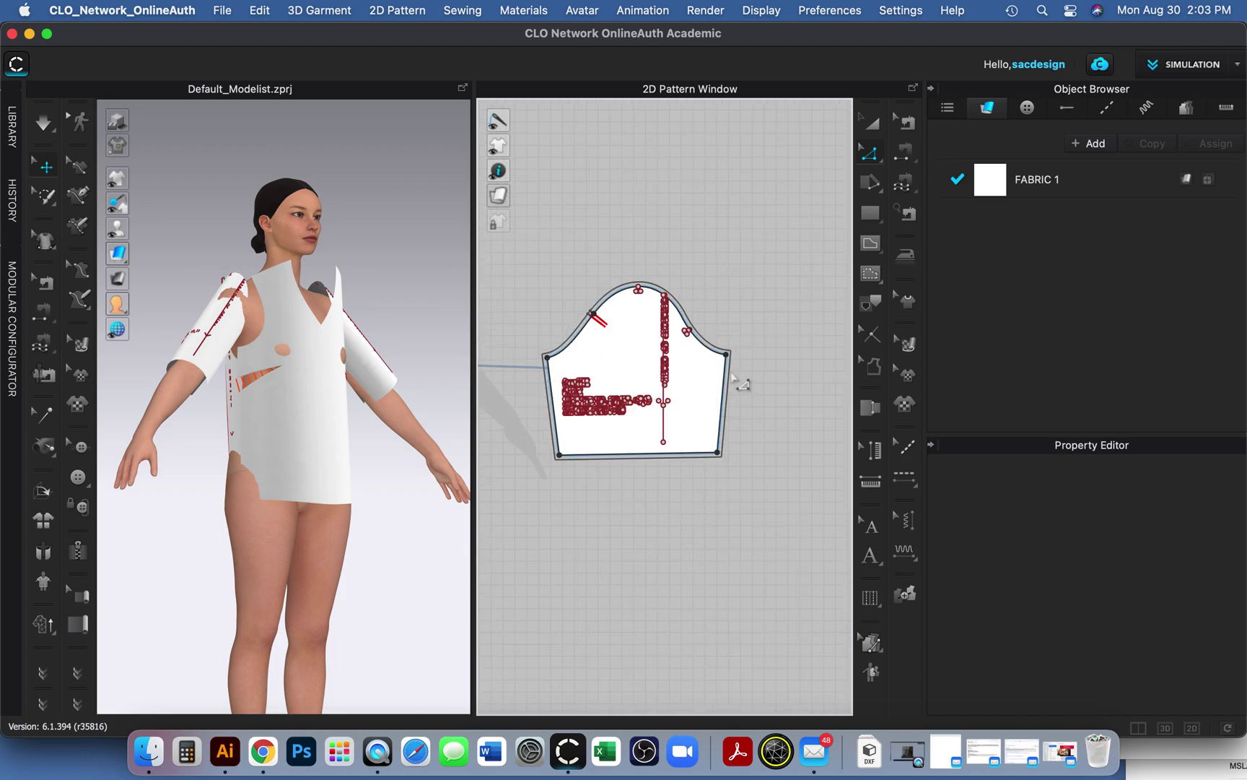
key(a)
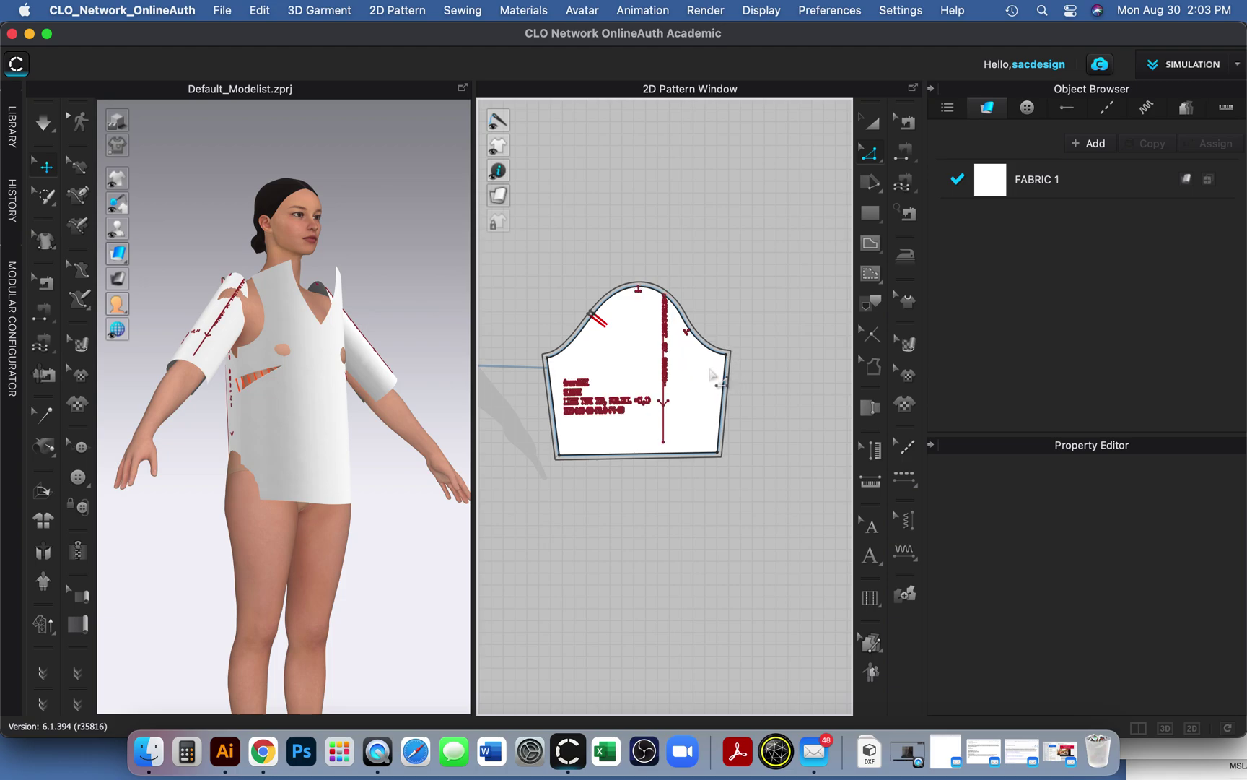
click(704, 369)
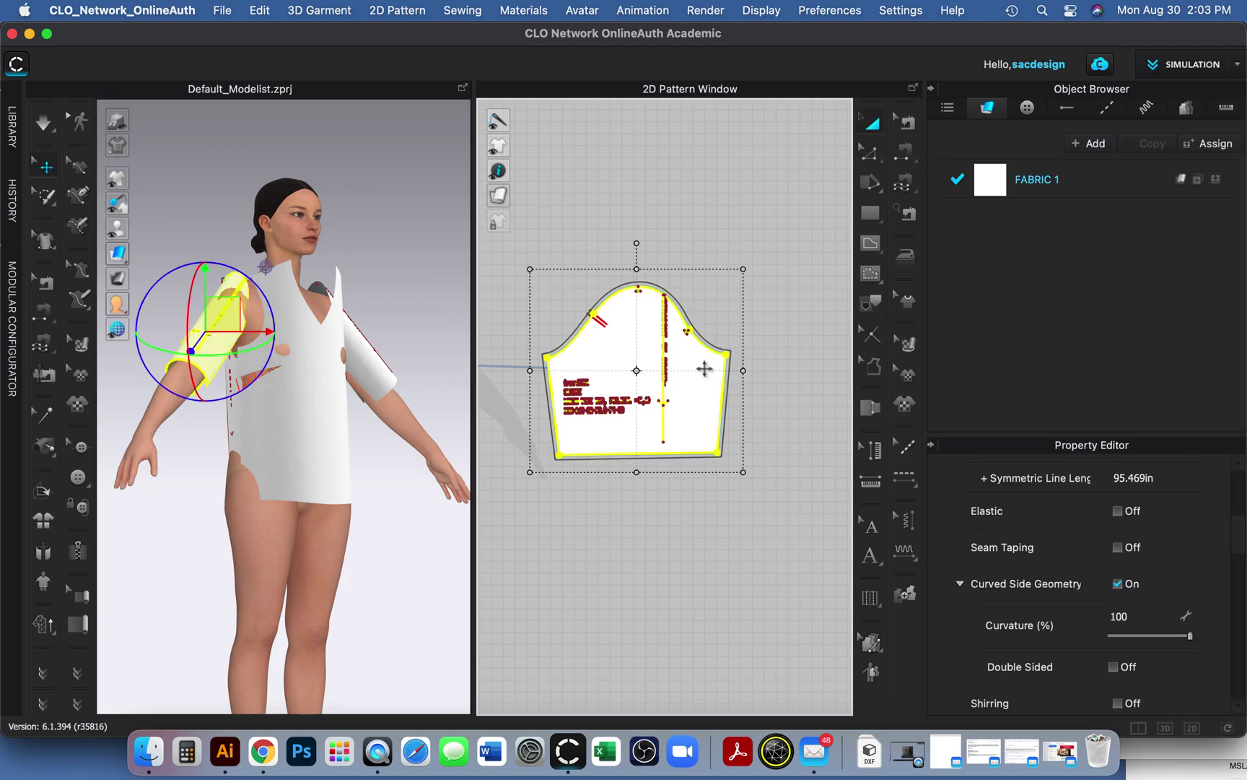
right_click(704, 369)
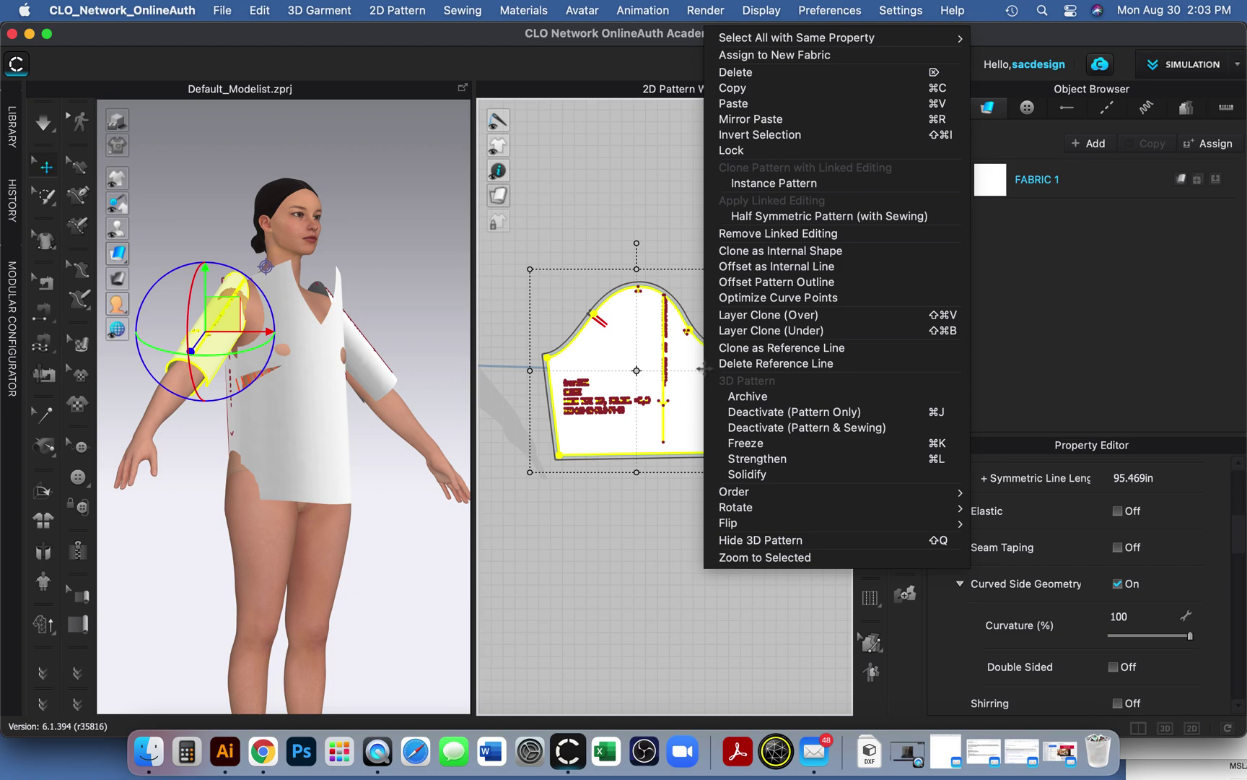
click(750, 151)
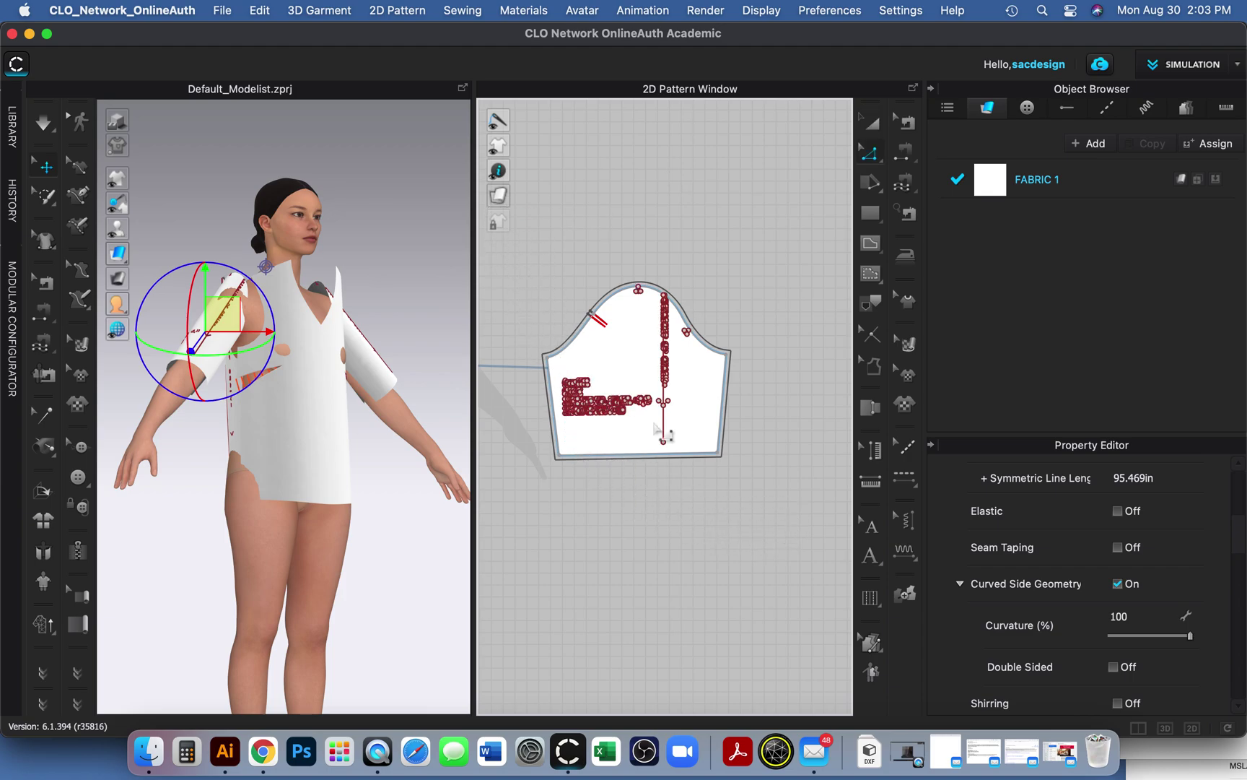
drag(528, 228, 792, 513)
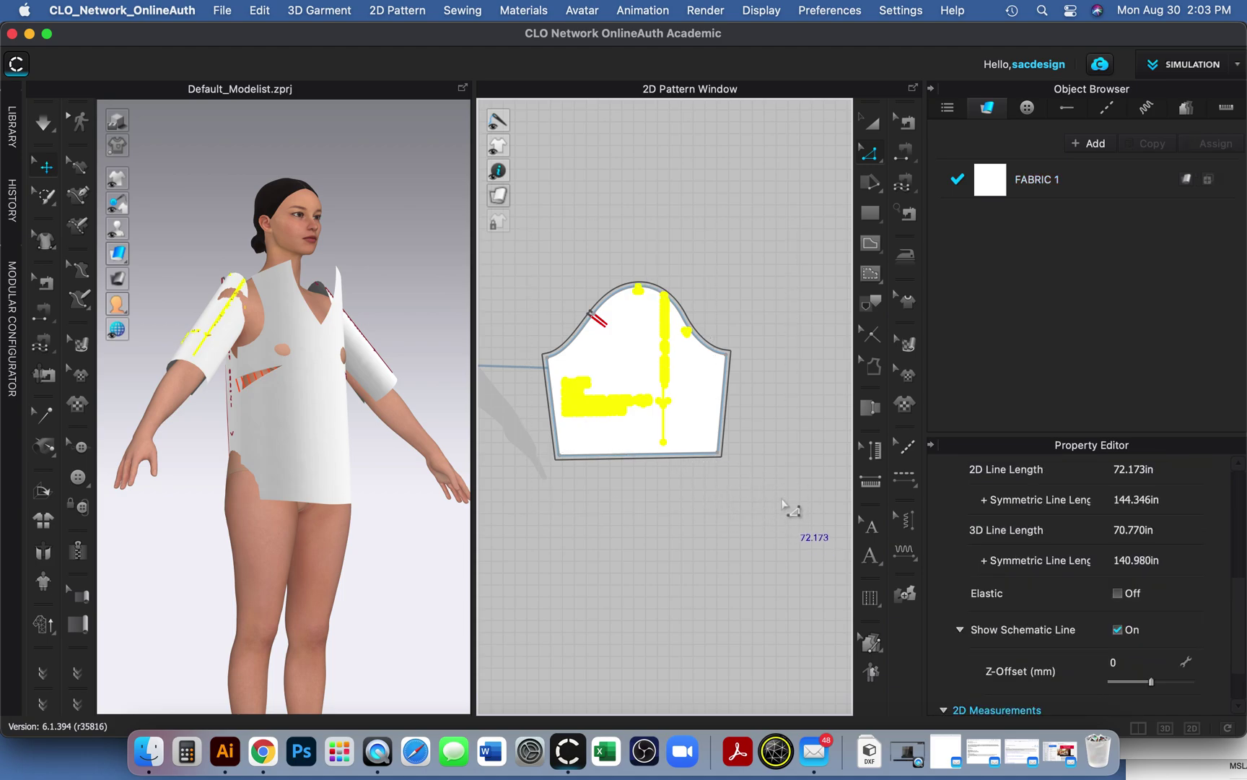
click(784, 498)
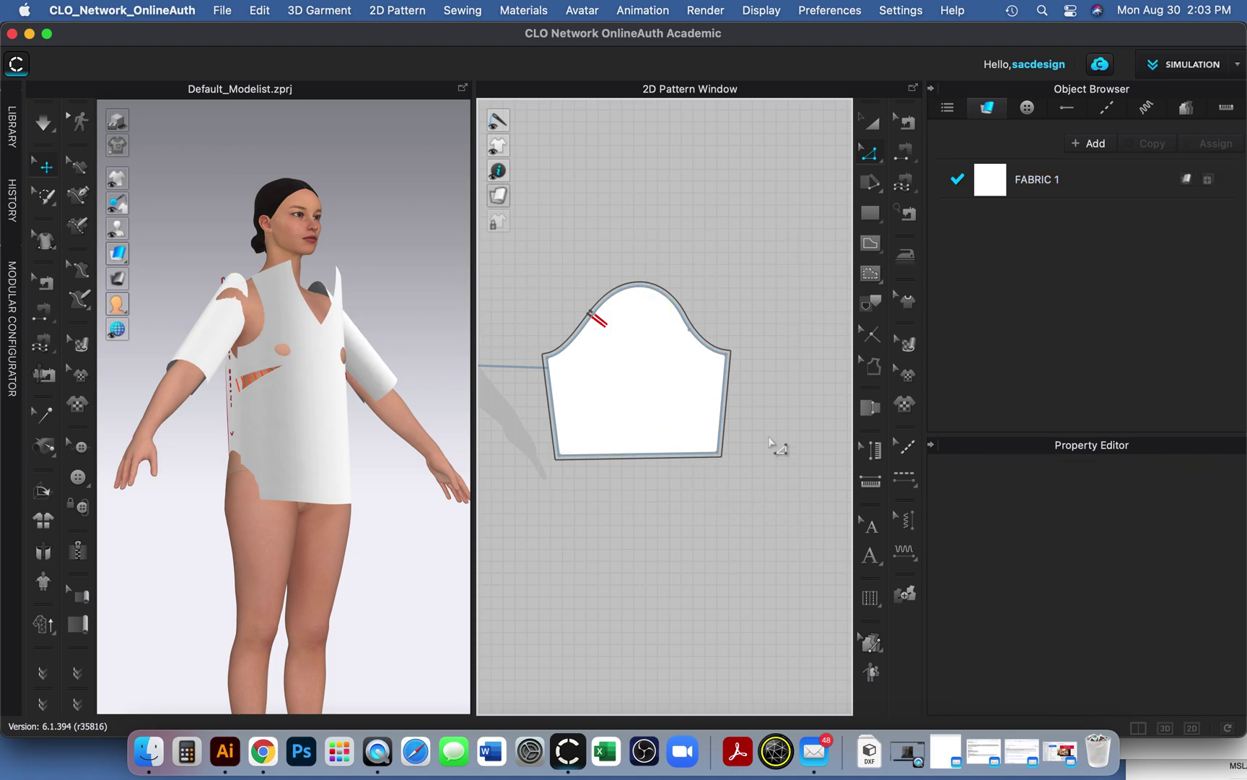
- Select both back shoulder dart legs and cut the back bodice open along them
right_drag(729, 451, 377, 473)
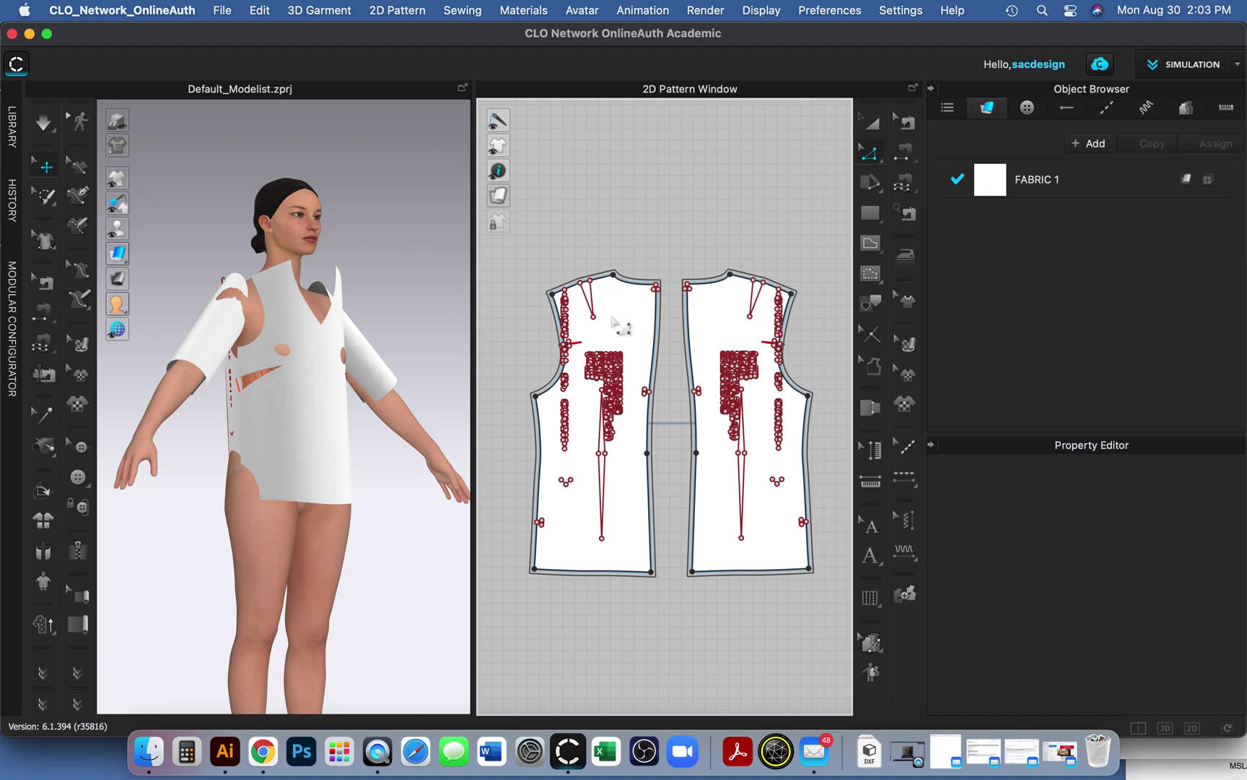
scroll(601, 300, up, 2)
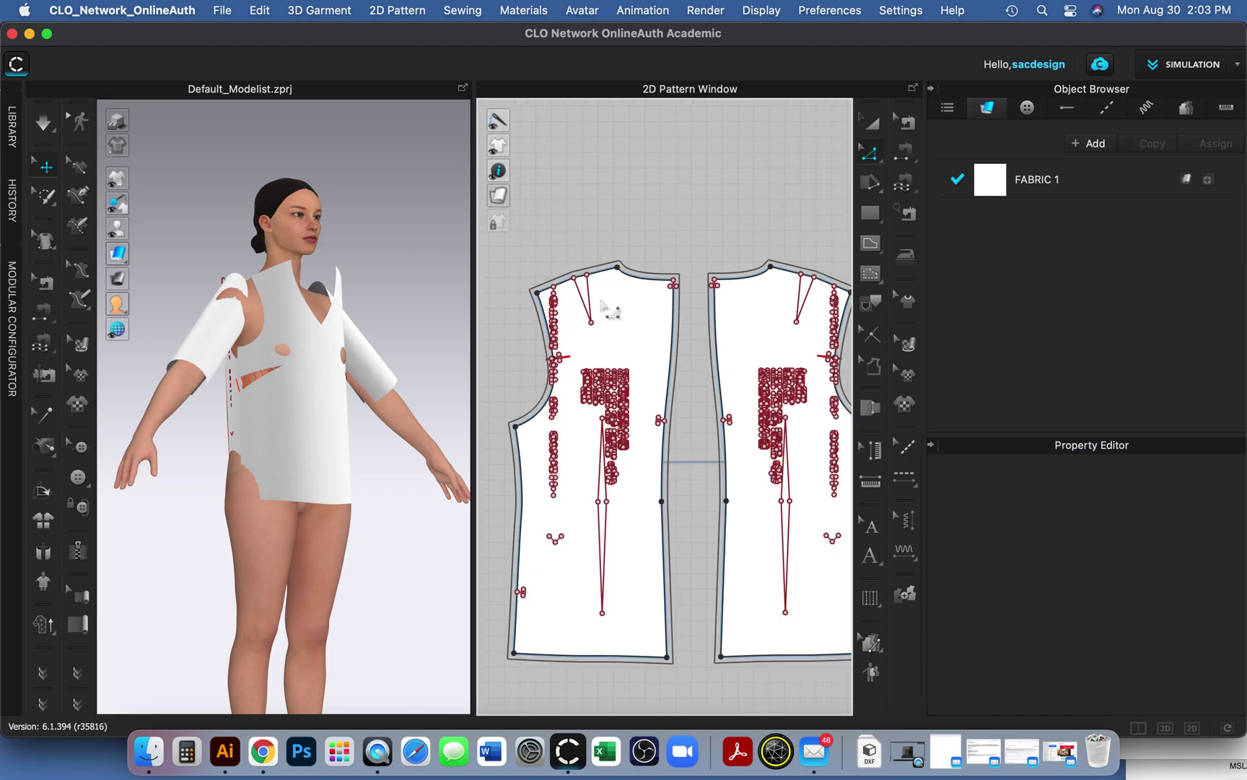
scroll(604, 306, up, 2)
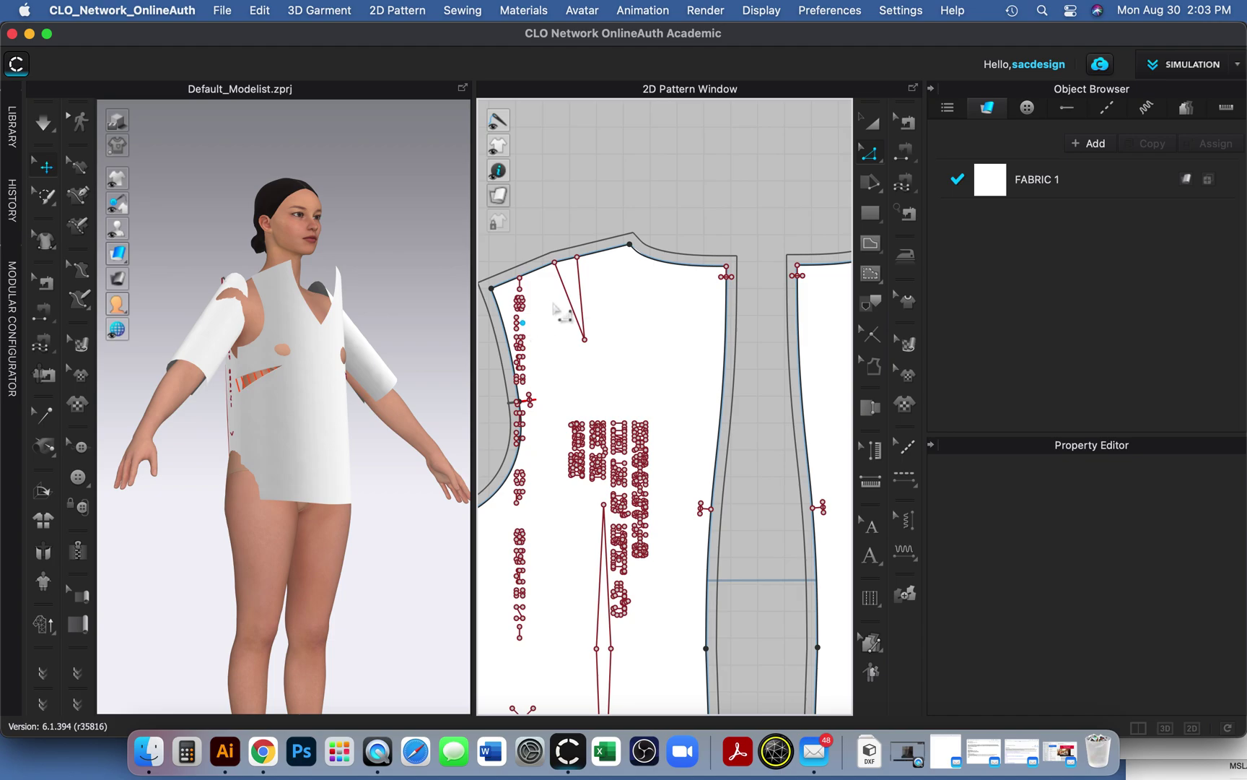
click(573, 303)
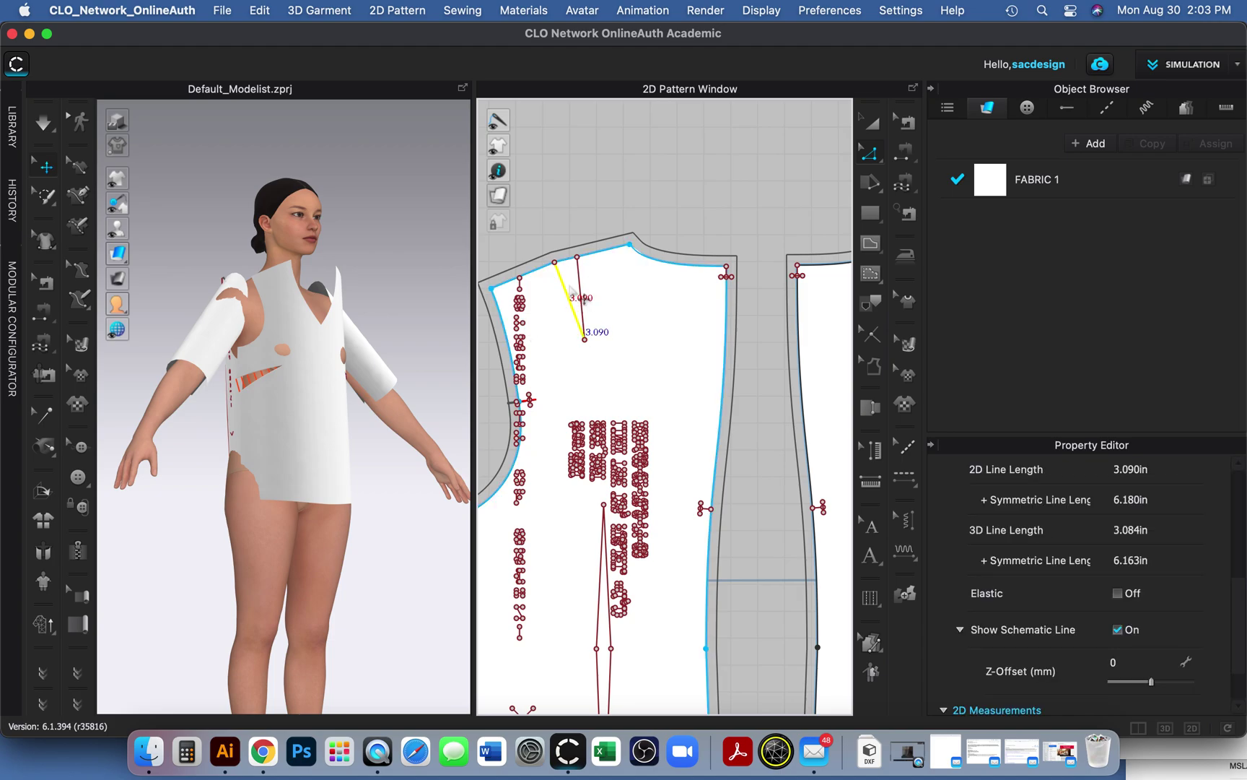
click(580, 287)
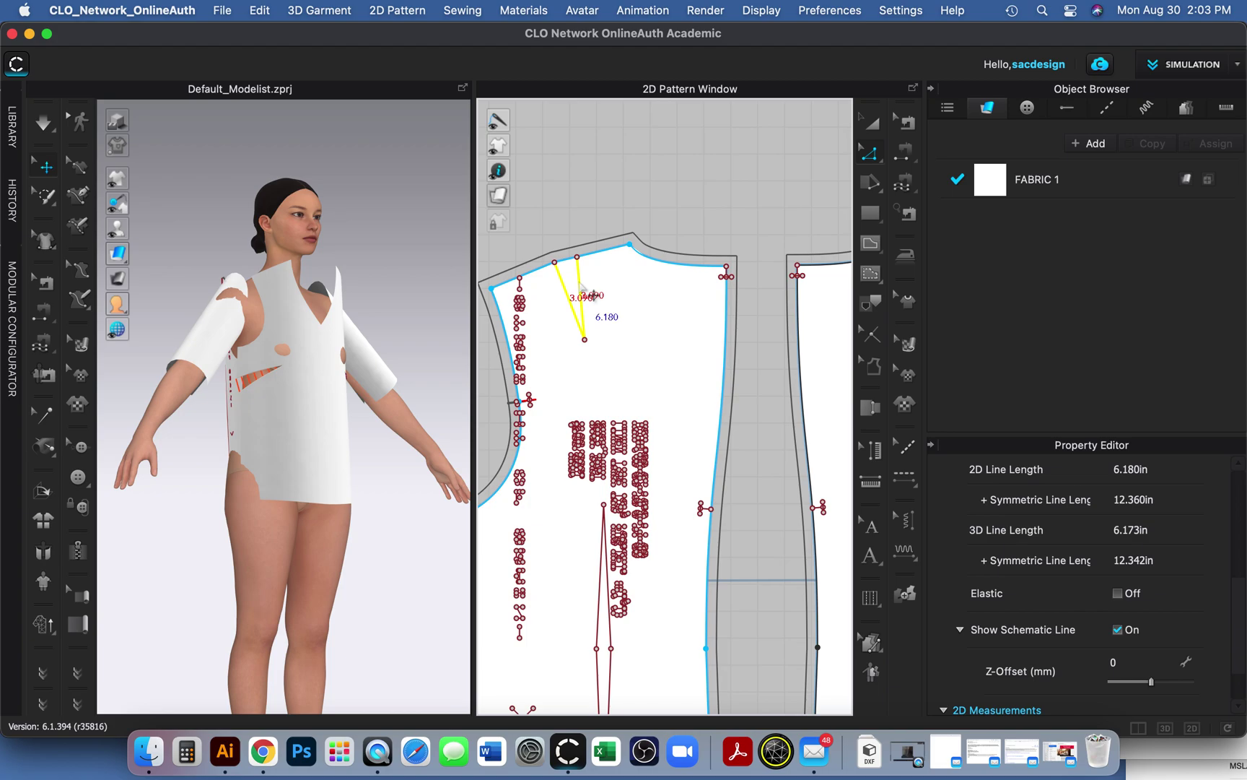
right_click(582, 287)
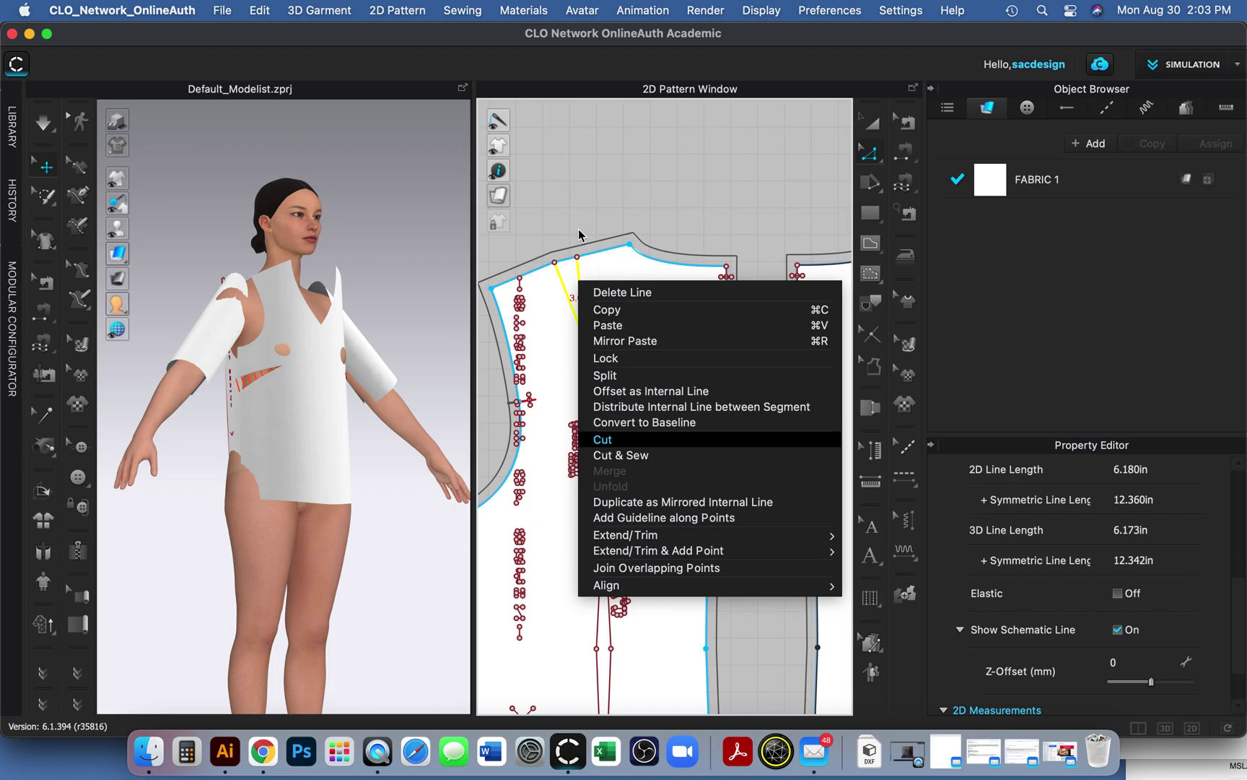
key(Return)
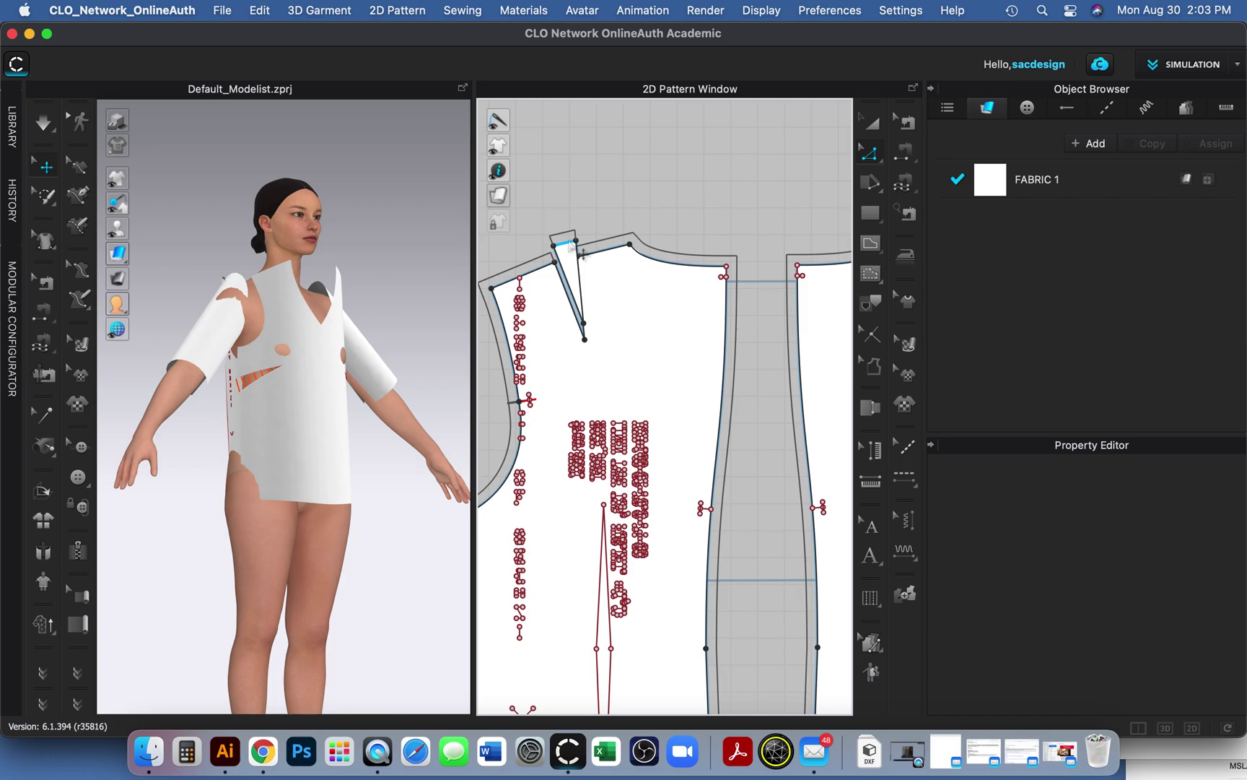
- Delete the cut-out shoulder dart wedge
key(a)
click(569, 248)
click(569, 249)
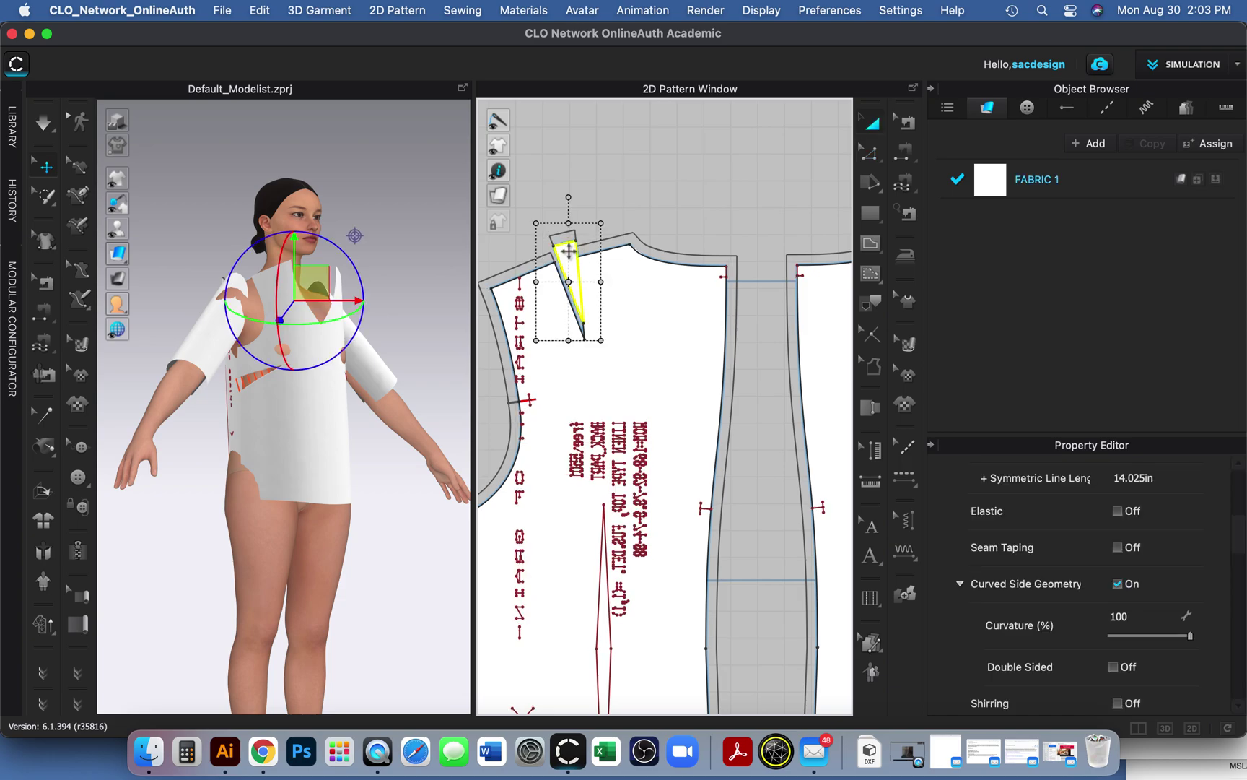
key(Delete)
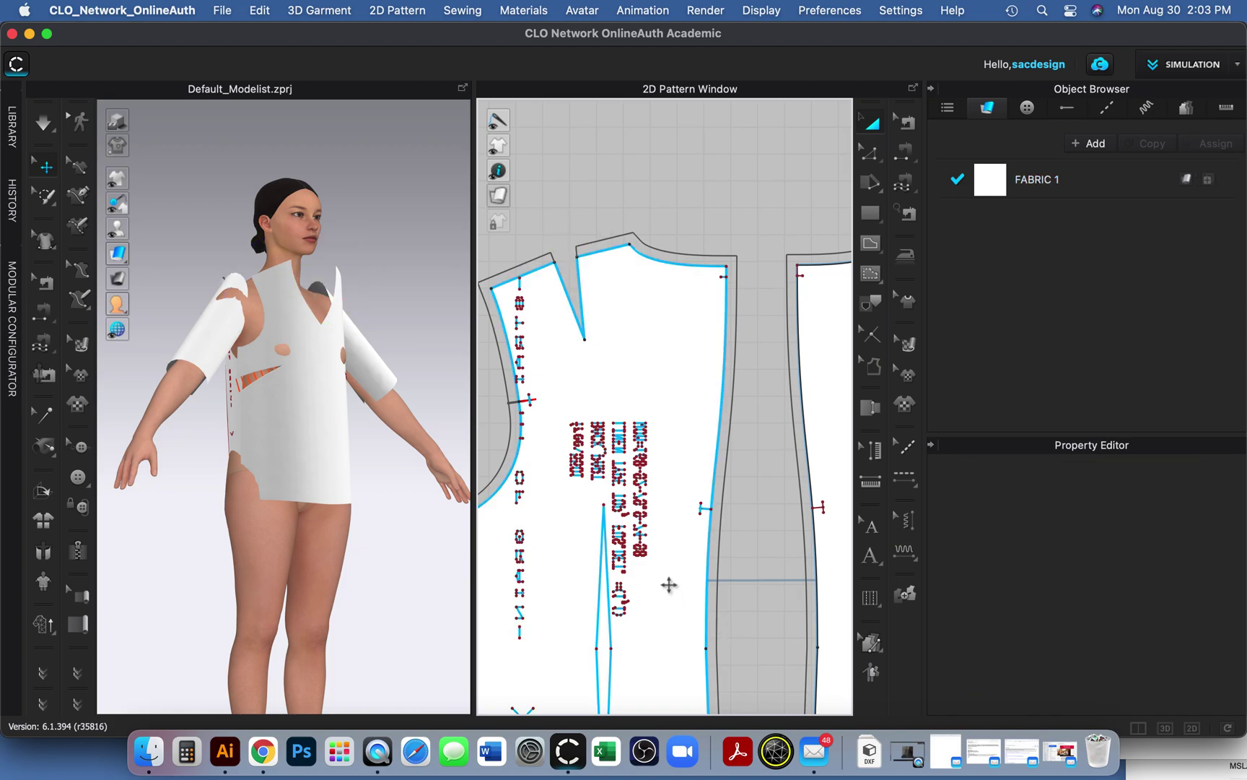
right_drag(674, 590, 668, 384)
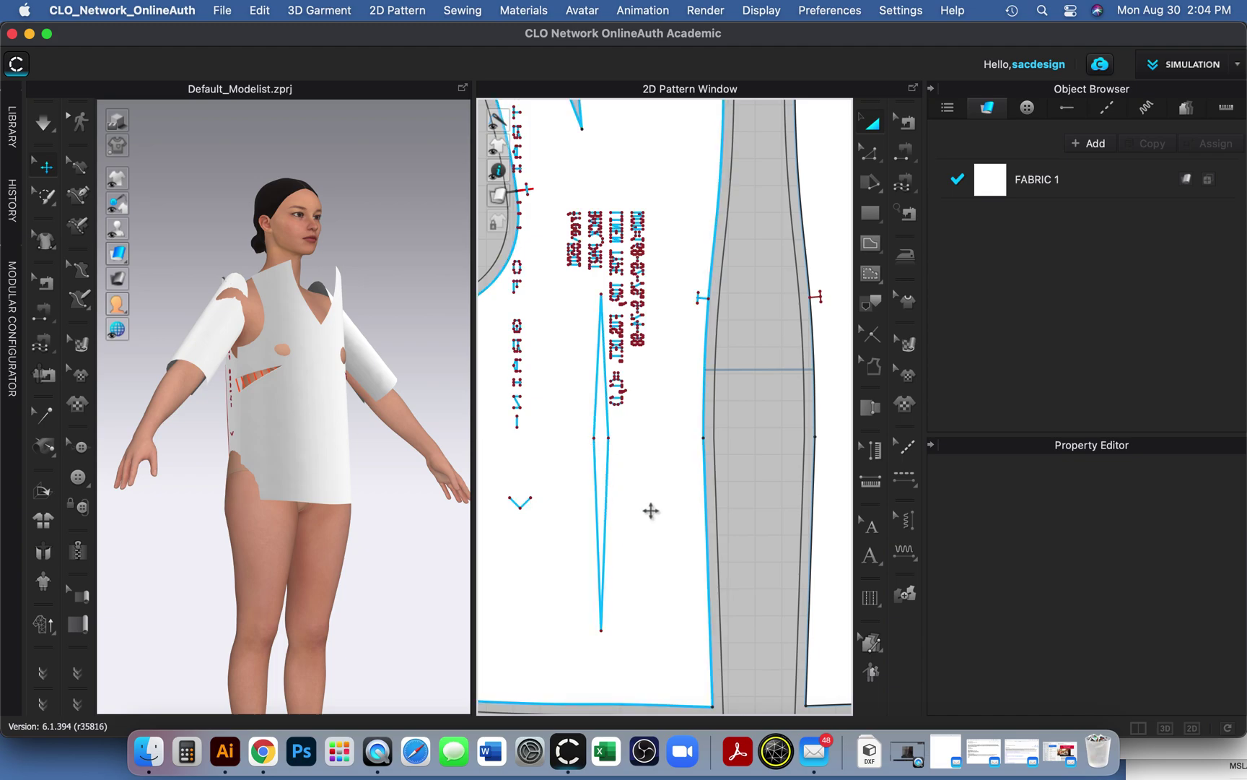
key(z)
click(598, 493)
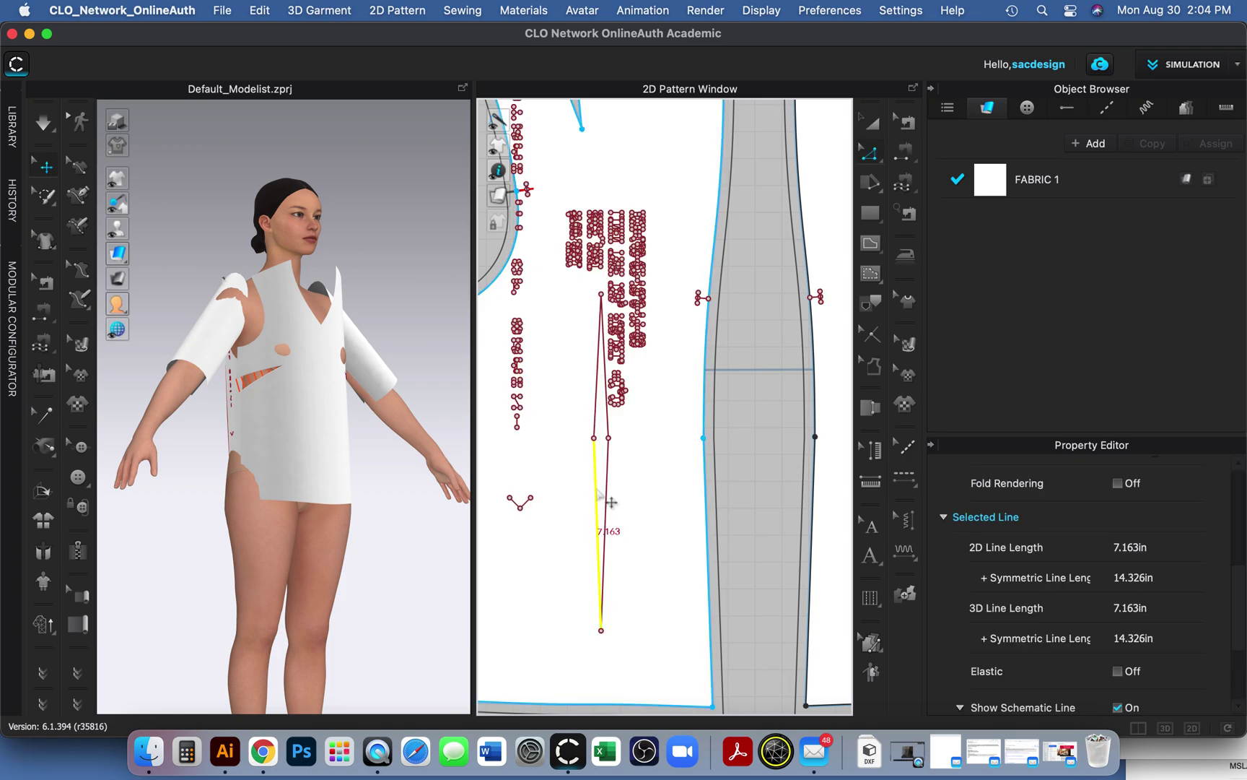
shift+click(607, 498)
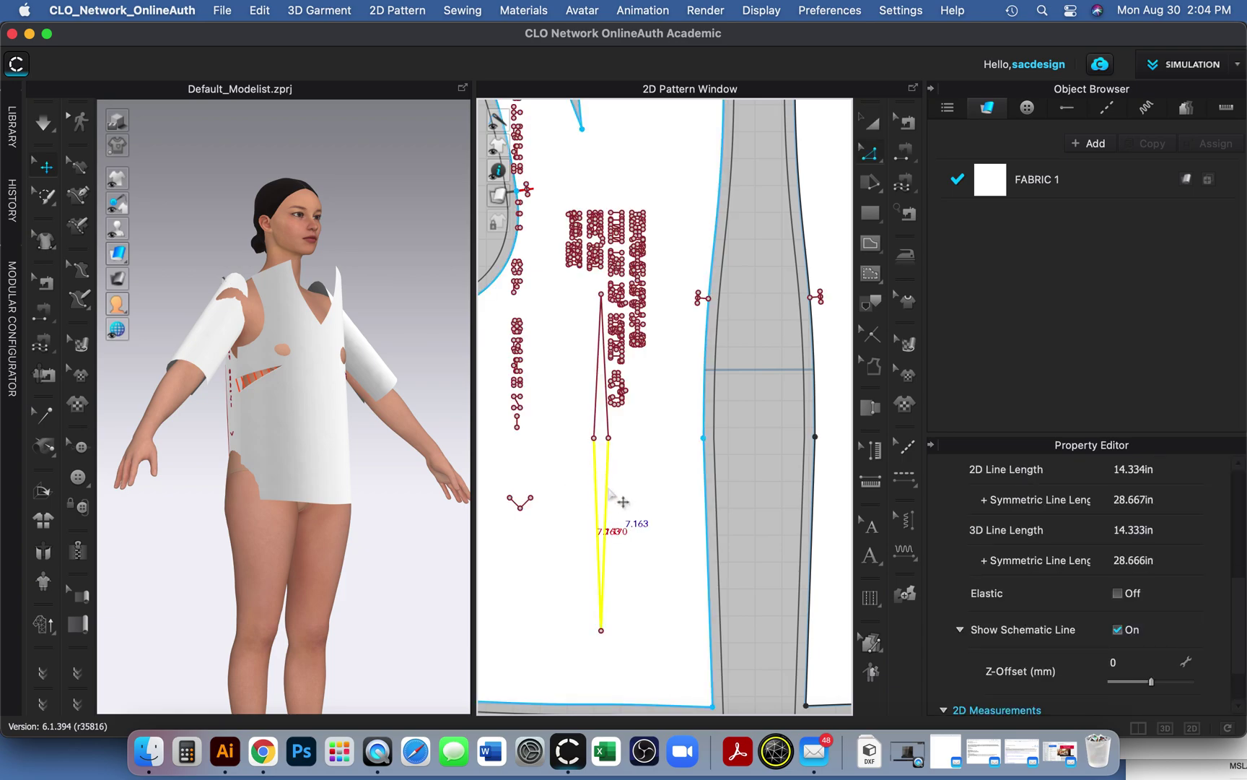
shift+click(595, 412)
shift+click(607, 416)
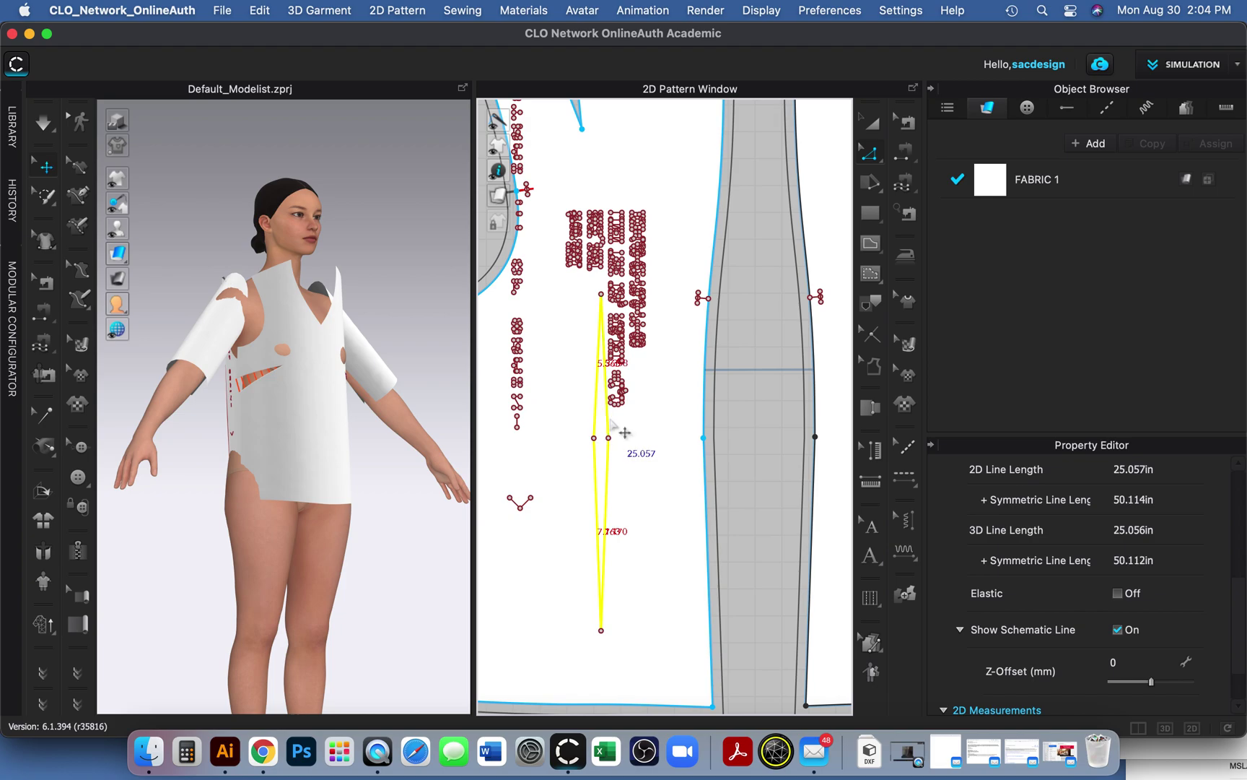
right_click(610, 420)
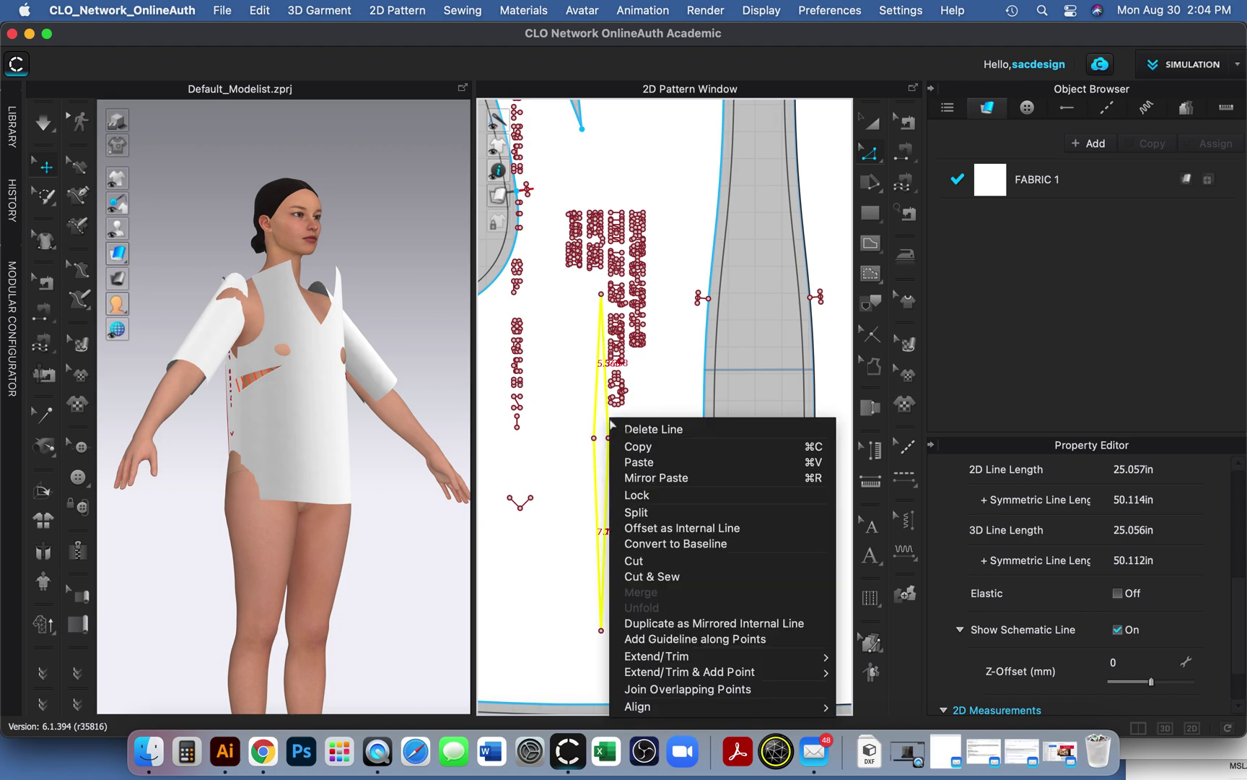
click(640, 559)
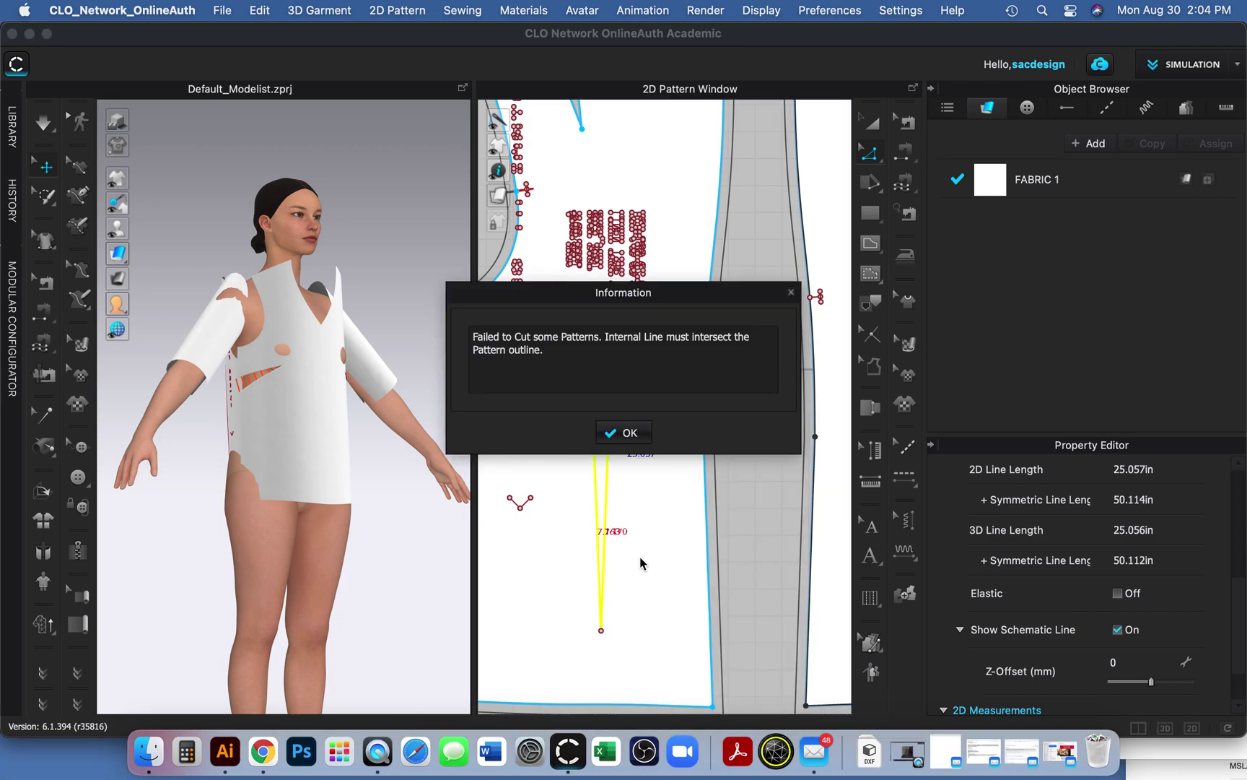
click(618, 431)
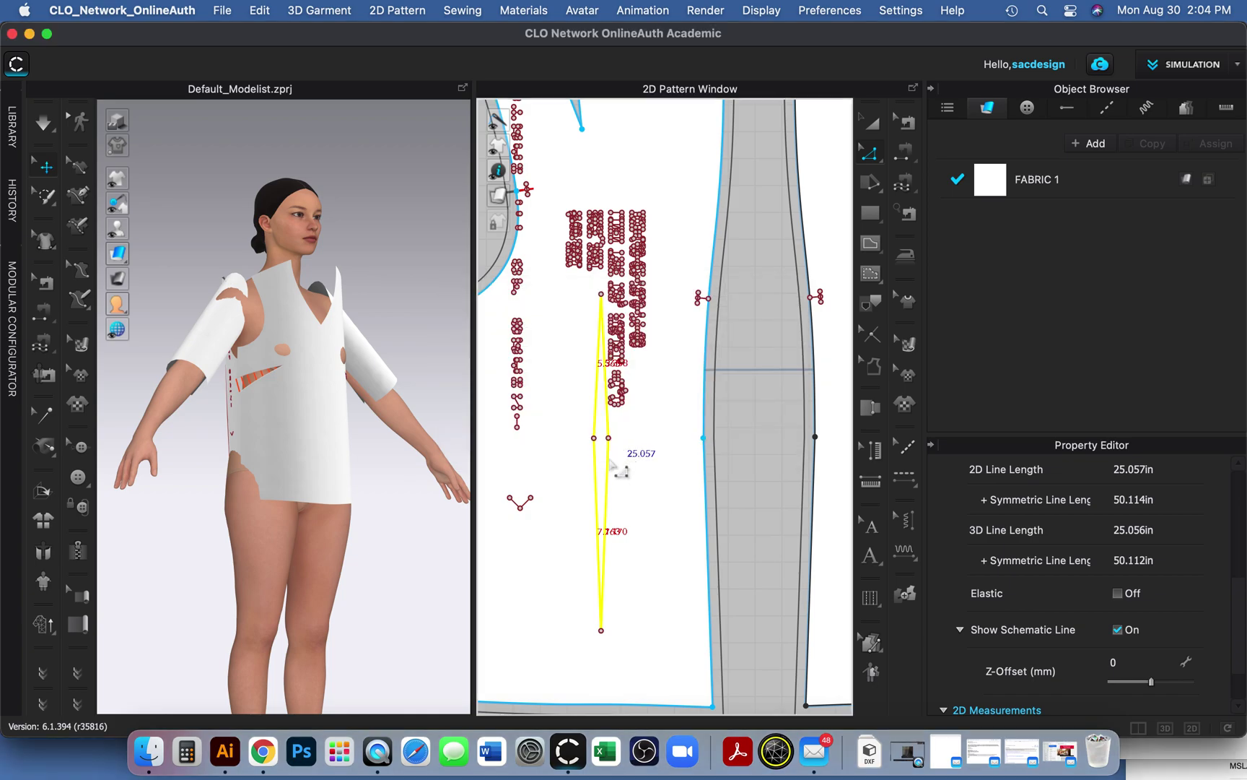
right_click(608, 468)
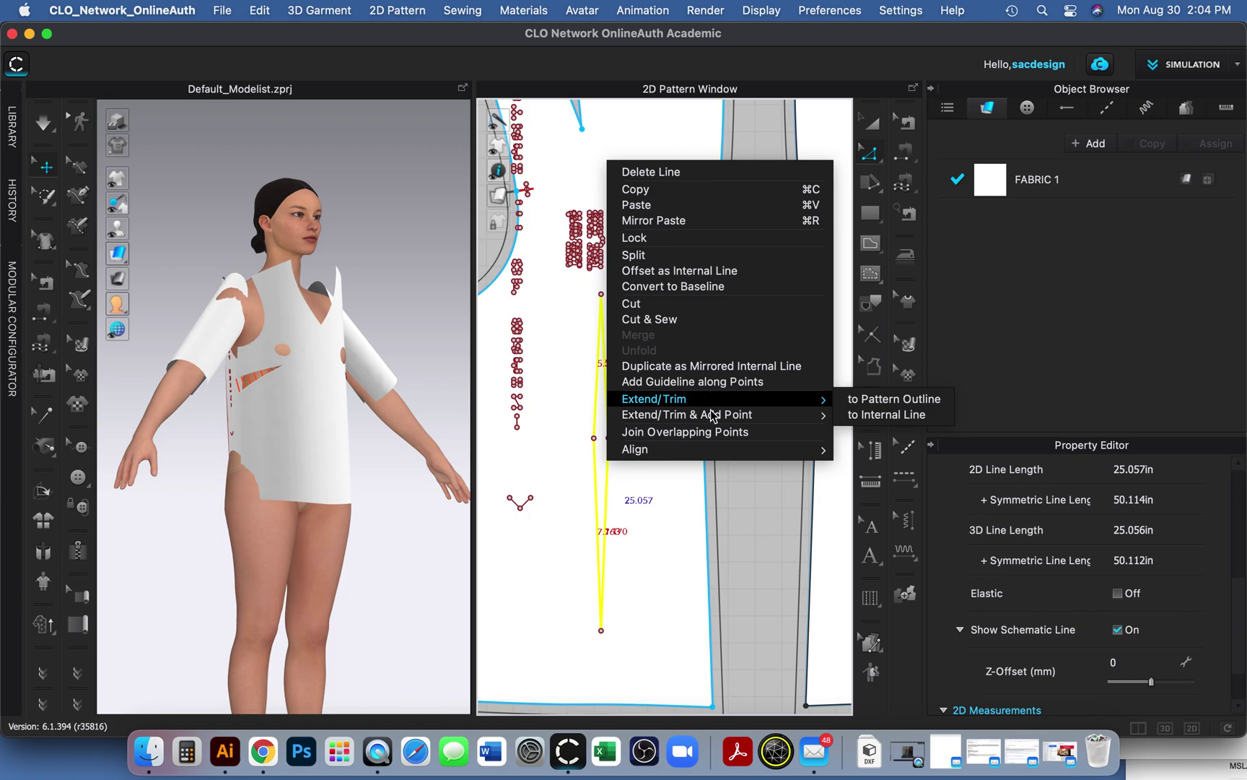
mouse_move(703, 453)
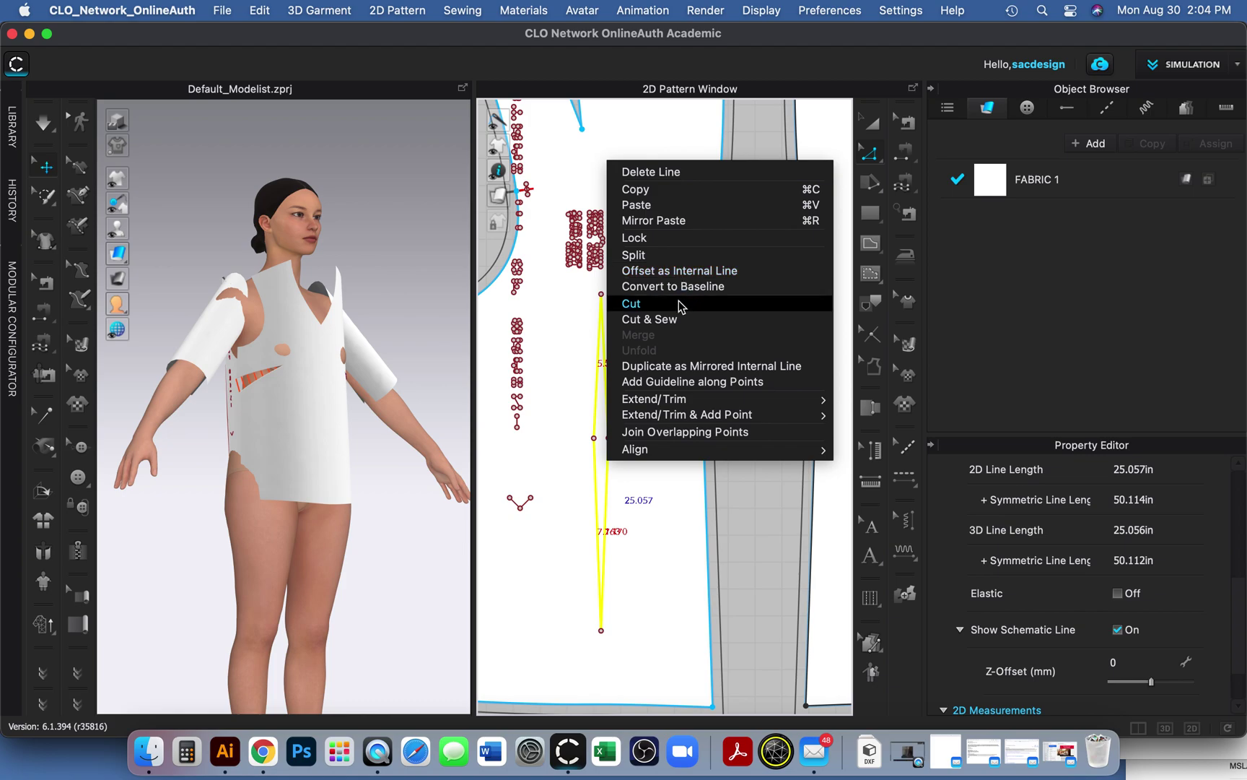
mouse_move(698, 406)
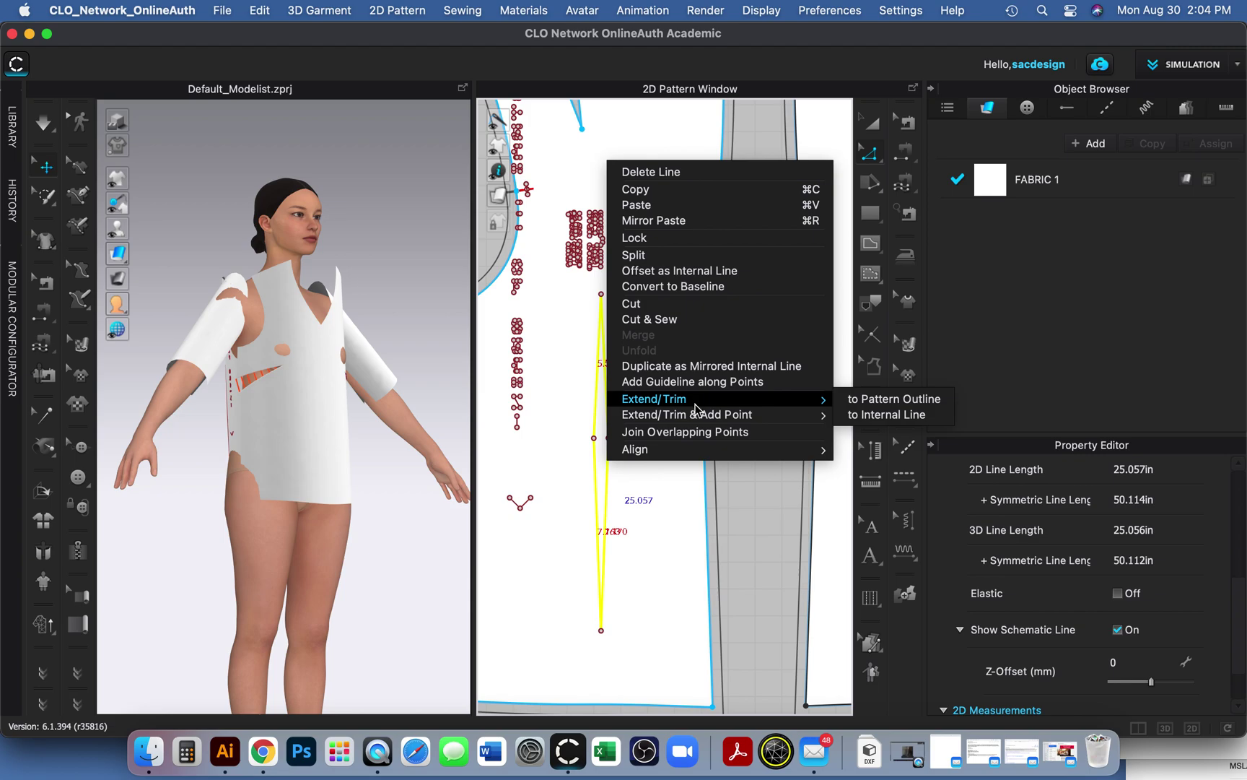
click(770, 543)
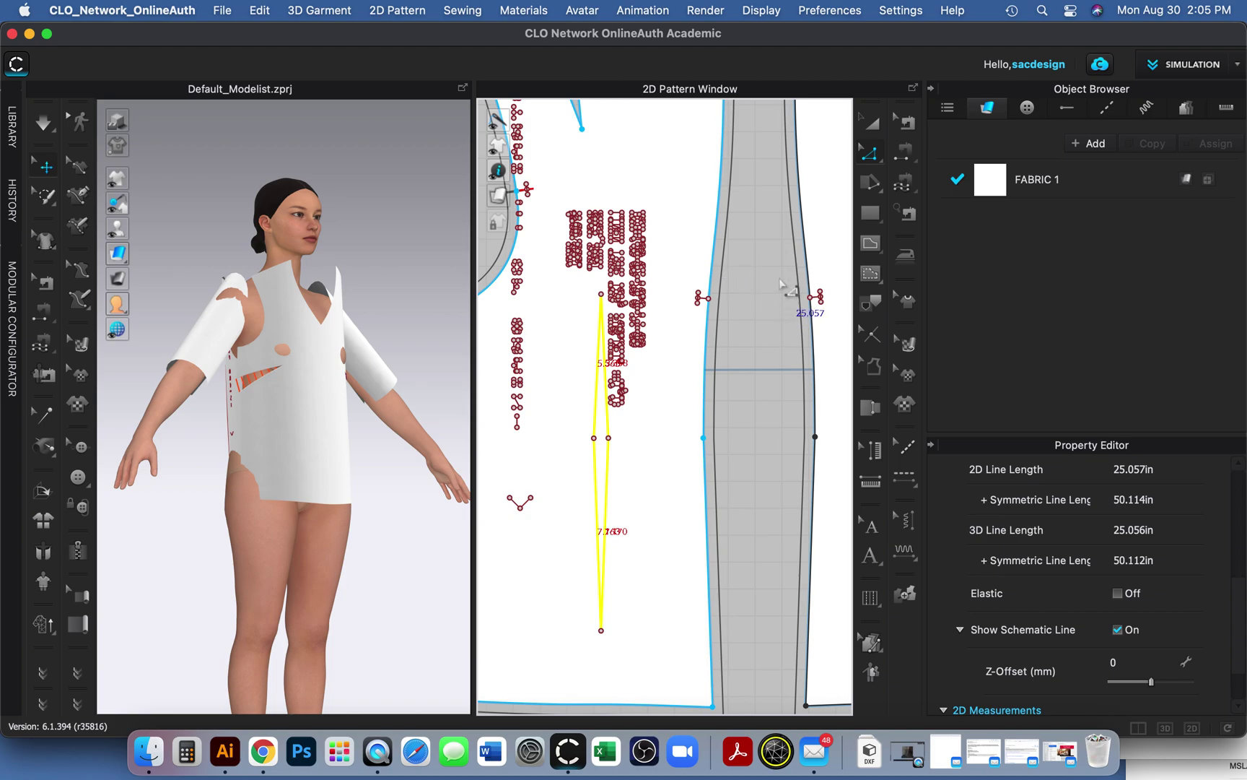
click(748, 334)
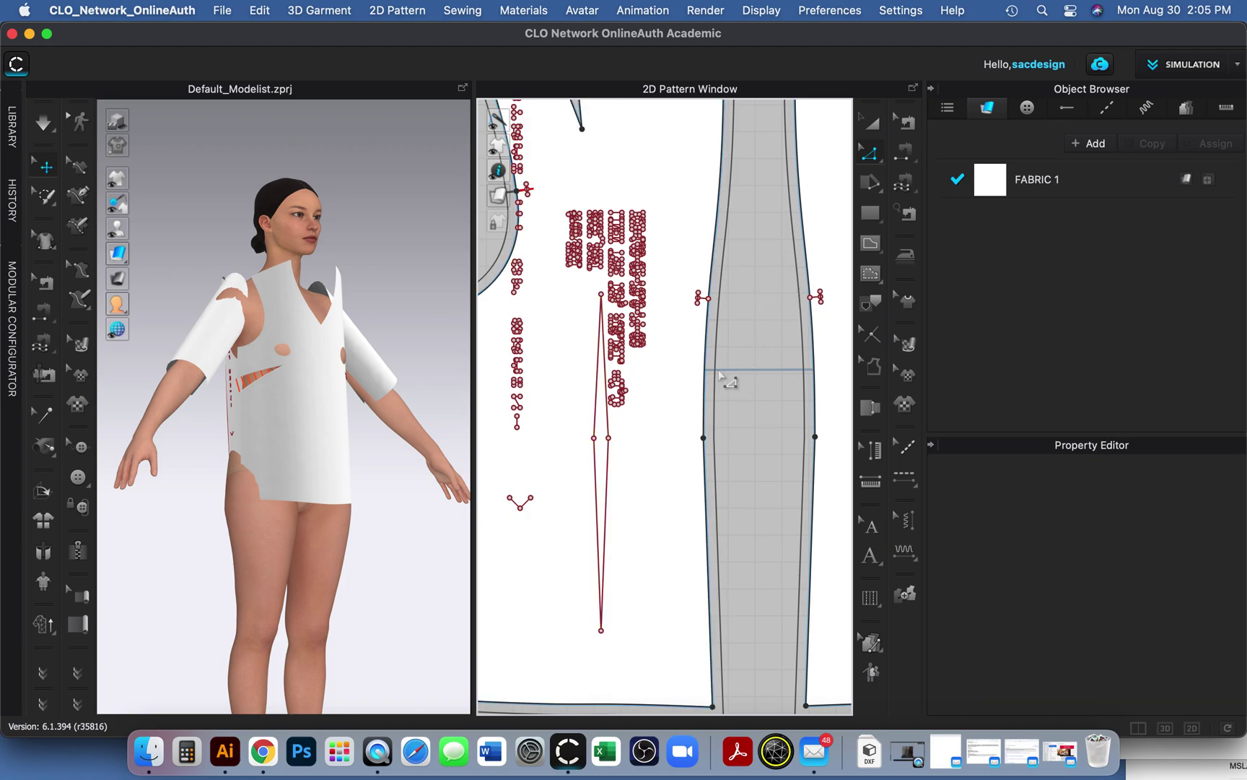
- Select the back waist dart's two upper legs, 5.358 and 5.365 in
scroll(607, 307, up, 5)
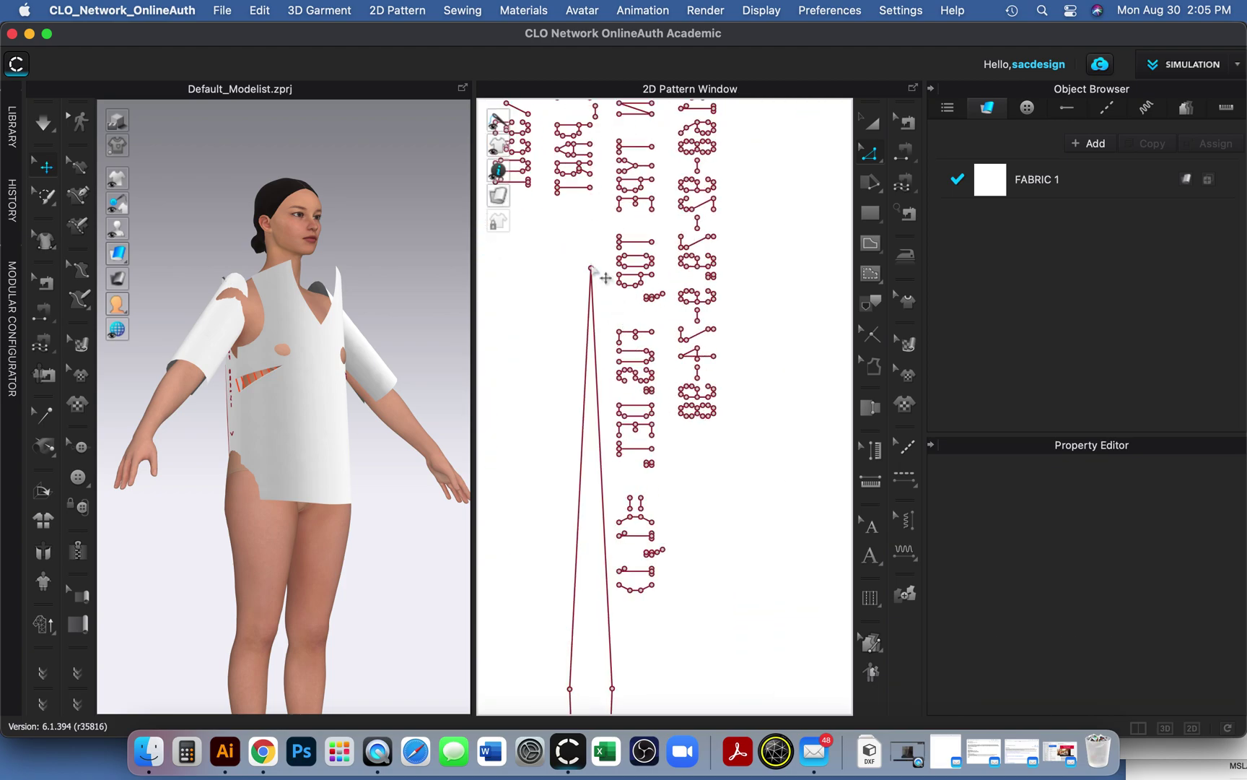
click(598, 274)
click(611, 279)
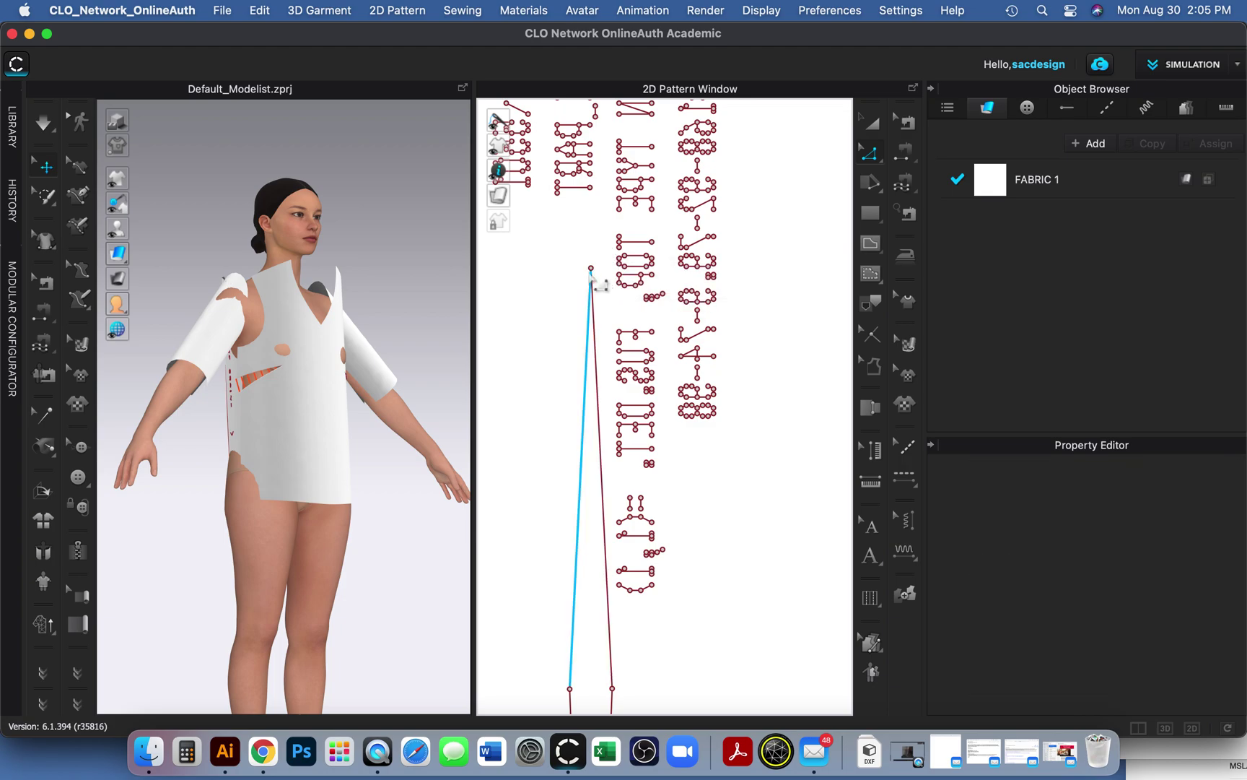
click(593, 272)
click(610, 279)
click(606, 284)
click(593, 271)
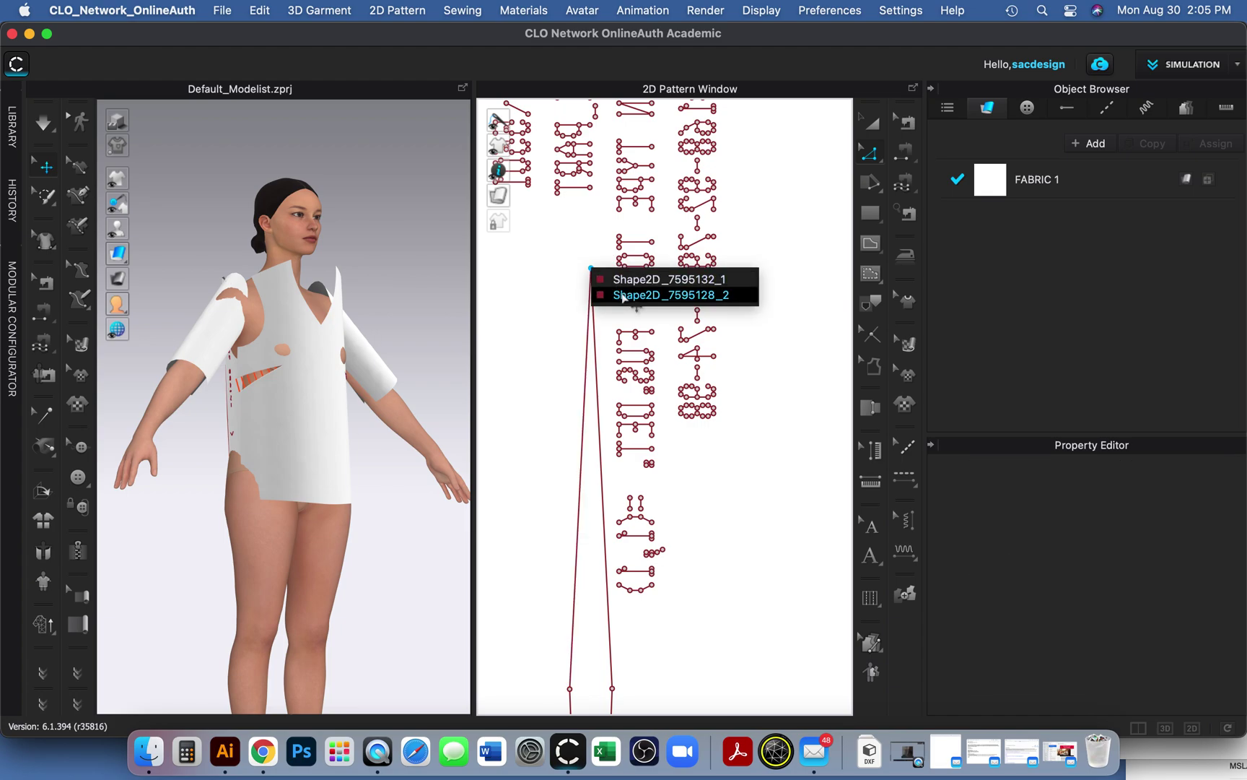
click(607, 281)
click(593, 272)
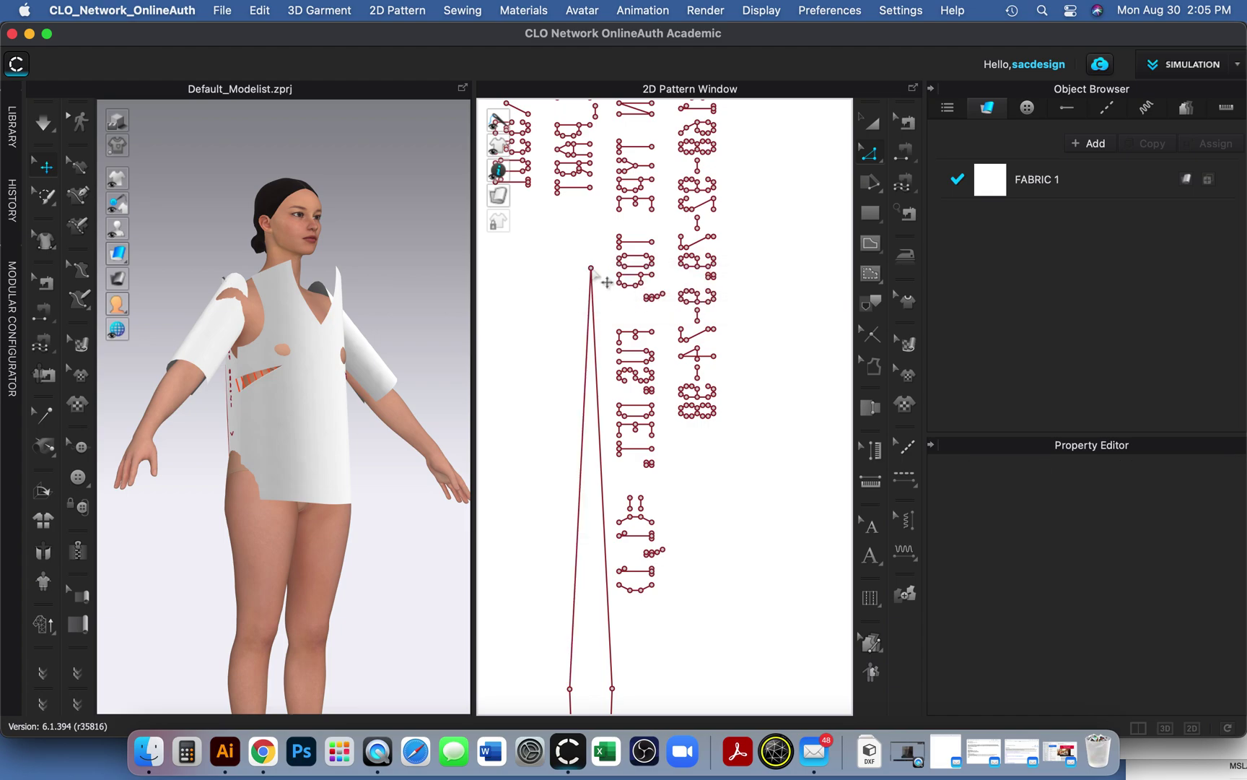
click(611, 280)
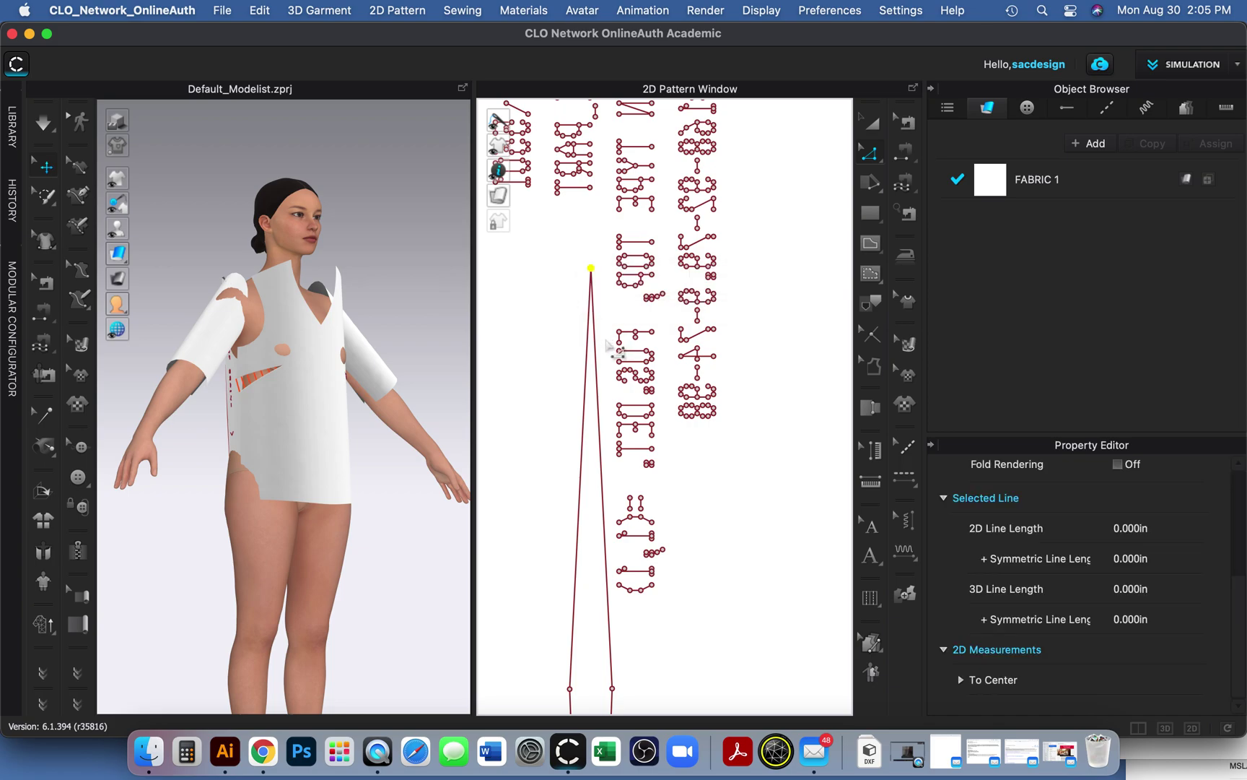
click(596, 365)
shift+click(586, 363)
- Add the lower dart legs, 7.163 and 7.170 in, bringing the total to 25.057 in
right_drag(615, 383, 626, 126)
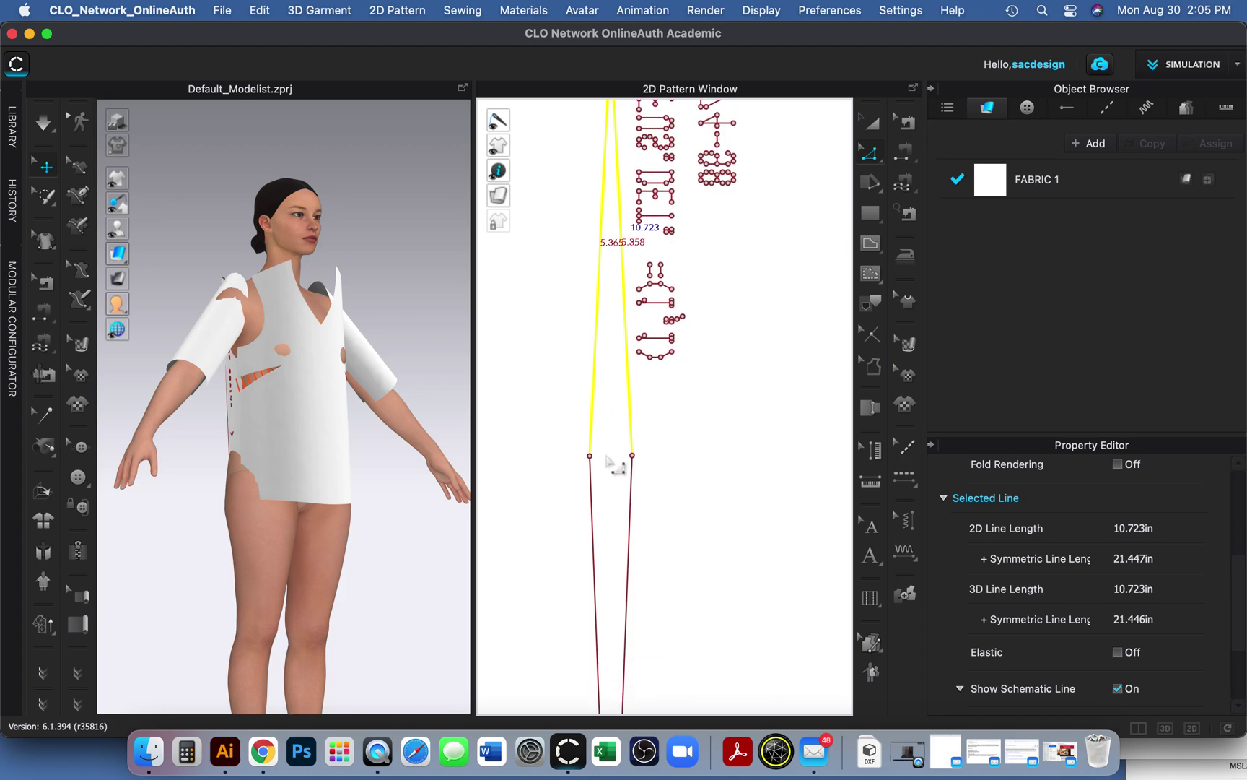
click(599, 458)
click(633, 461)
click(641, 467)
shift+click(598, 504)
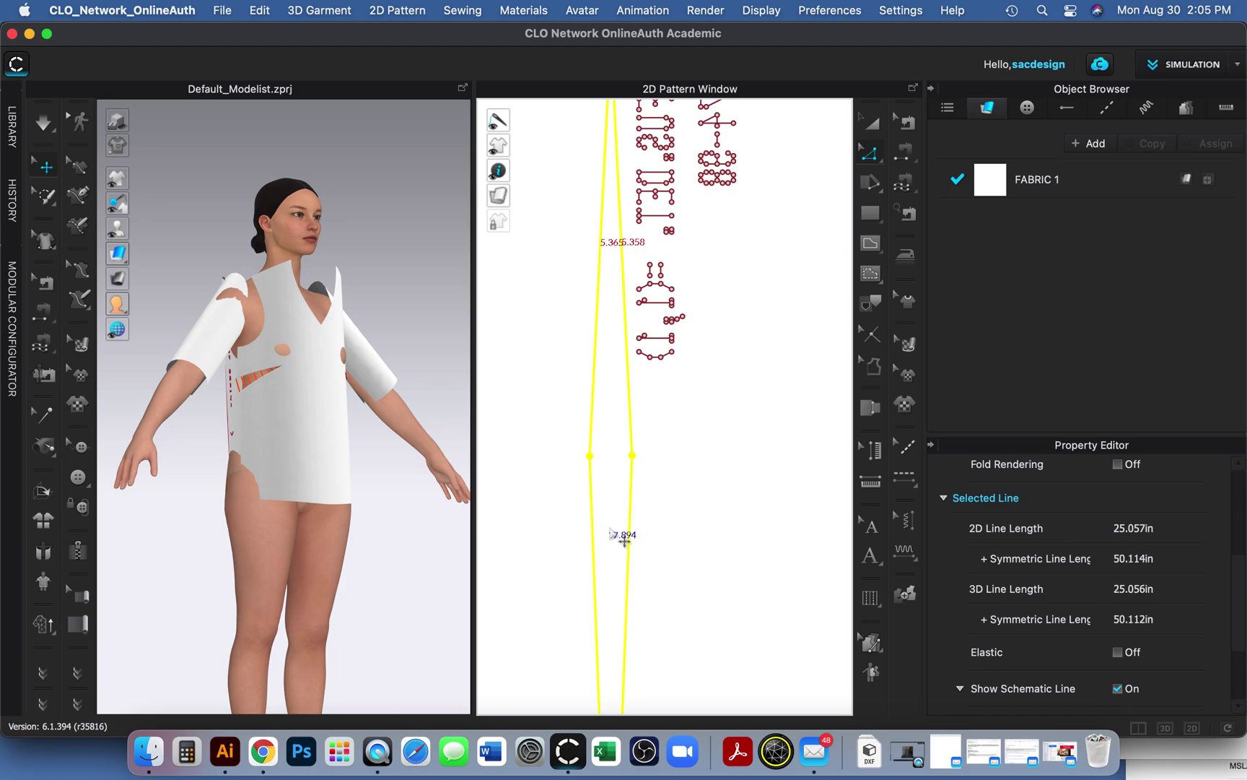
right_drag(592, 393, 654, 229)
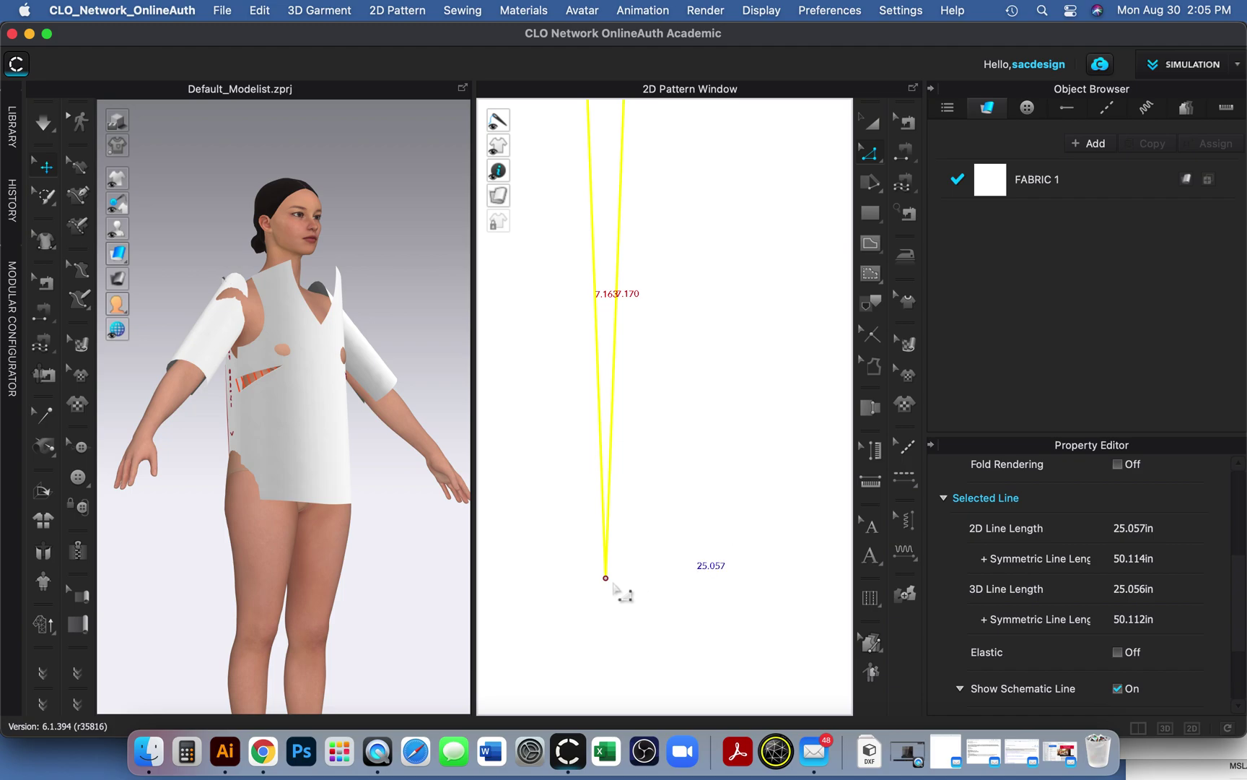
click(613, 584)
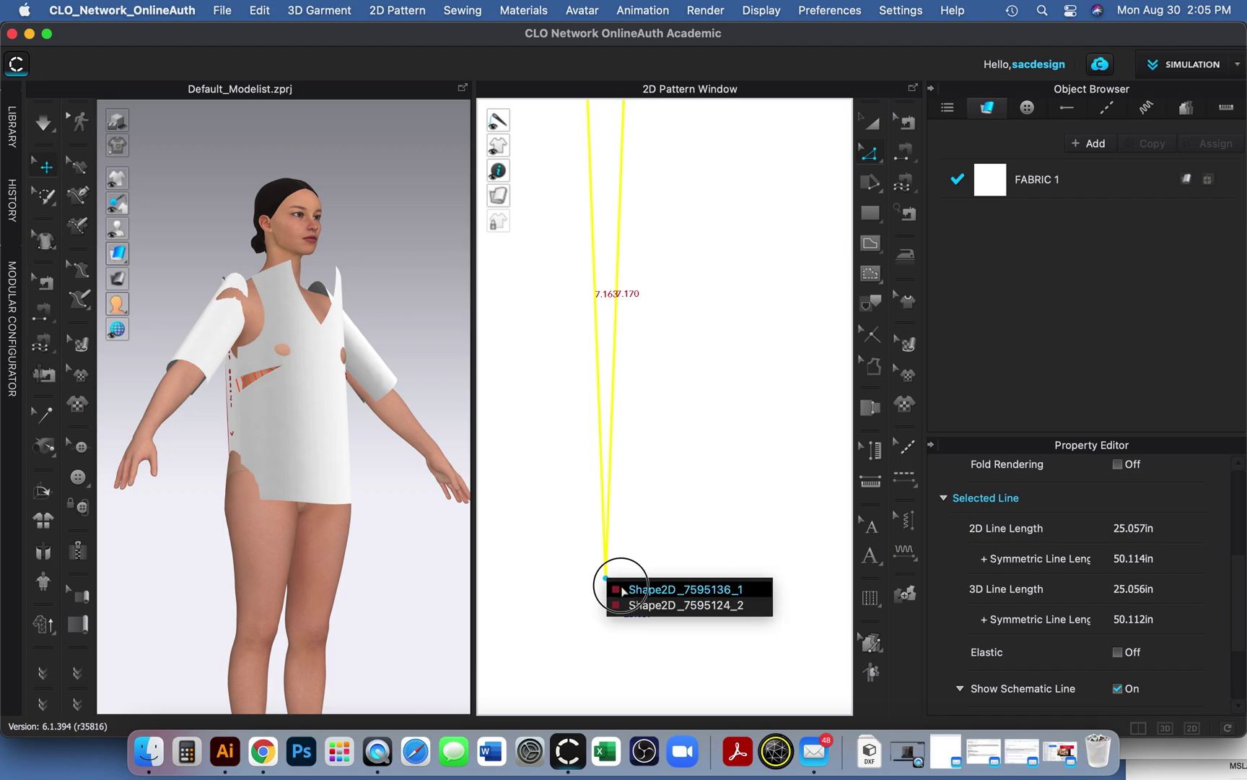
right_click(606, 579)
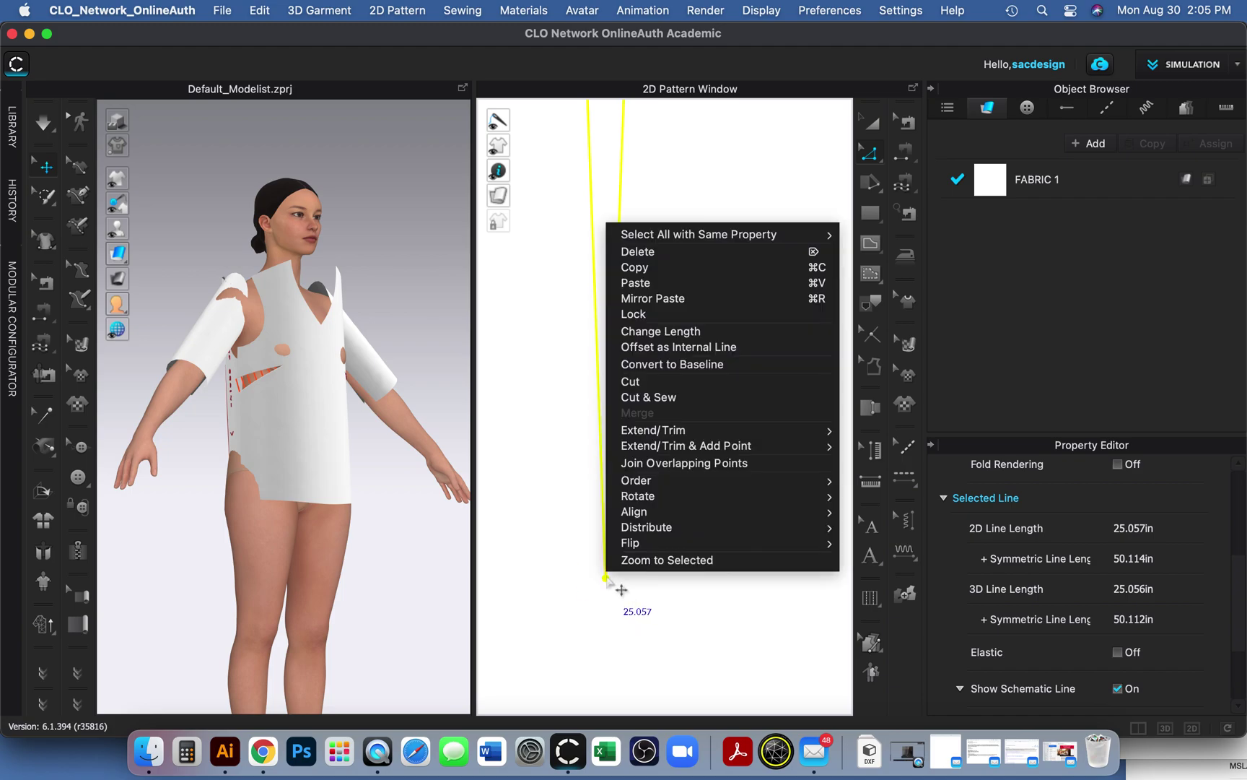
click(644, 383)
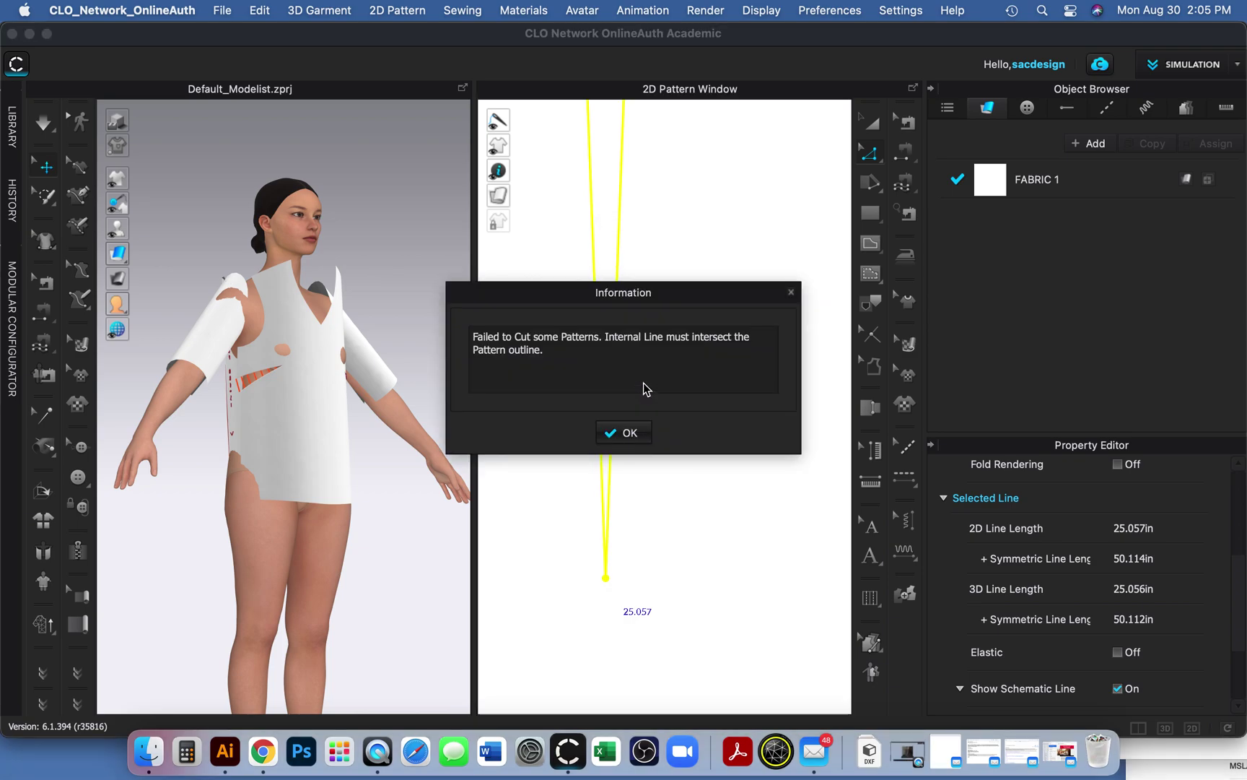
click(629, 434)
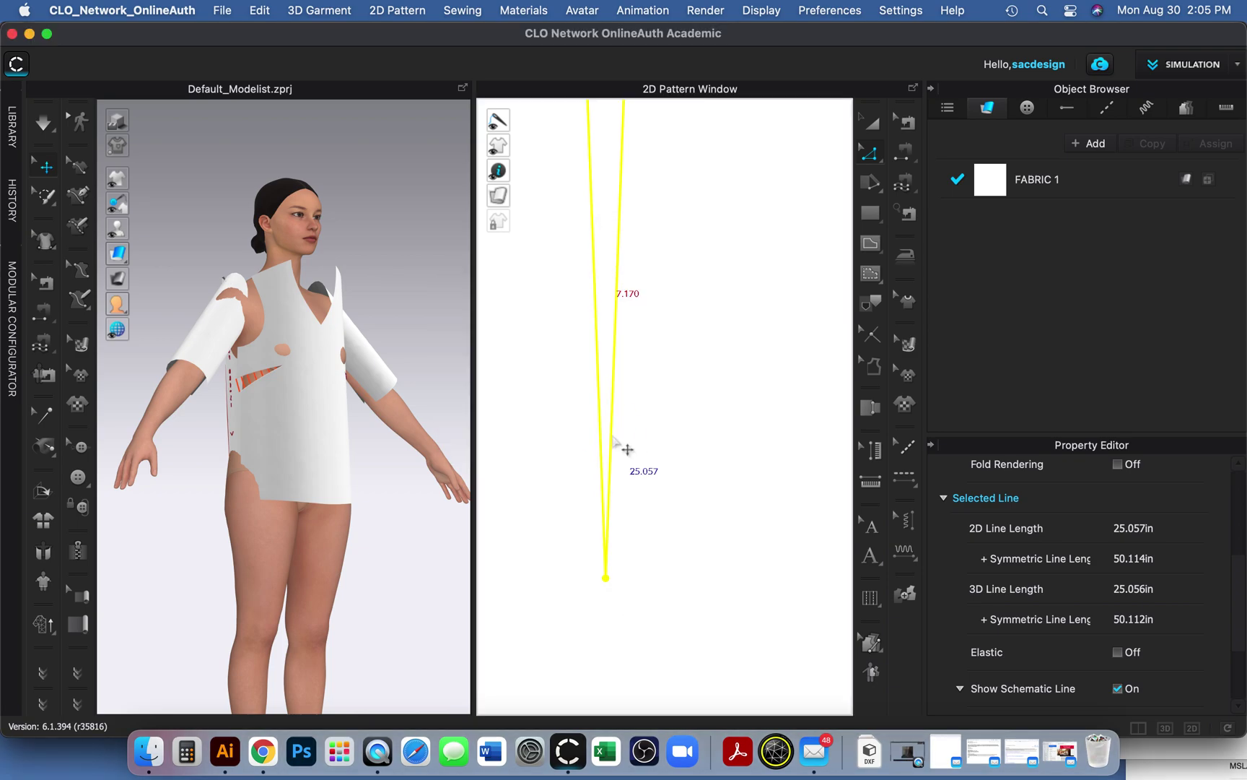
right_click(628, 449)
mouse_move(686, 375)
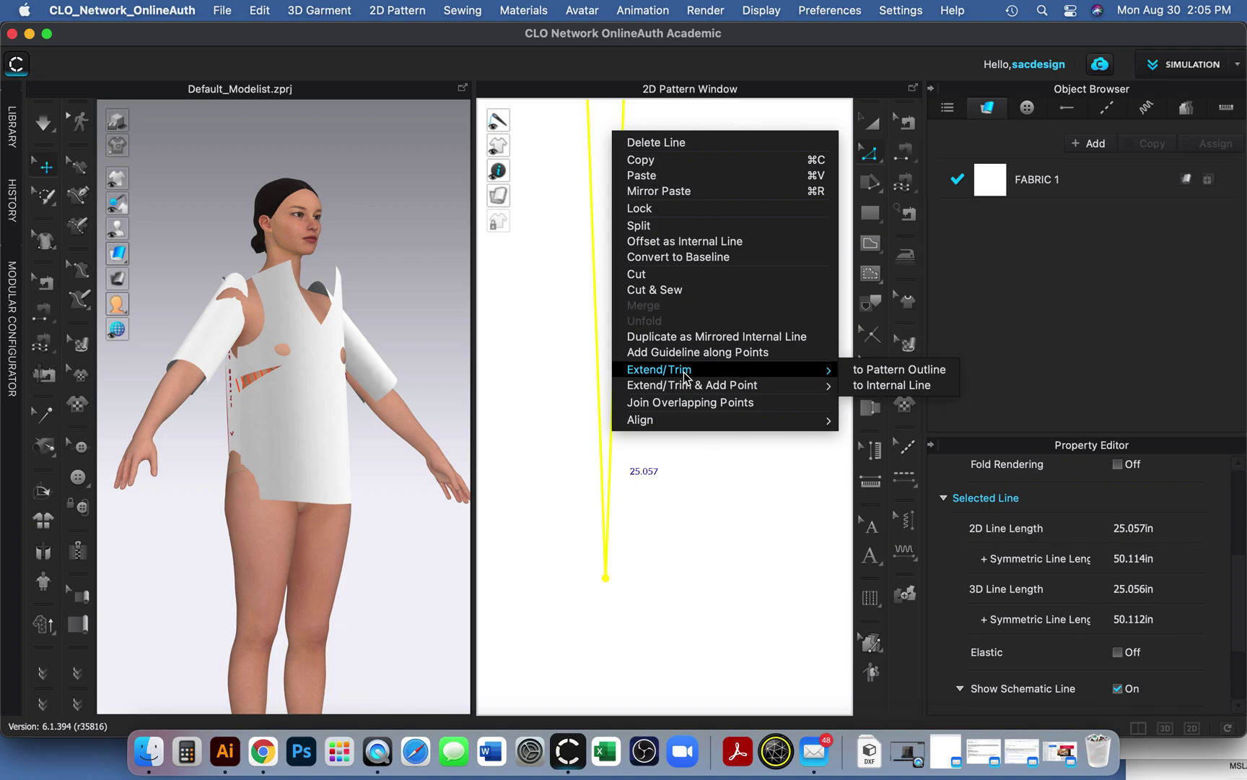
click(889, 387)
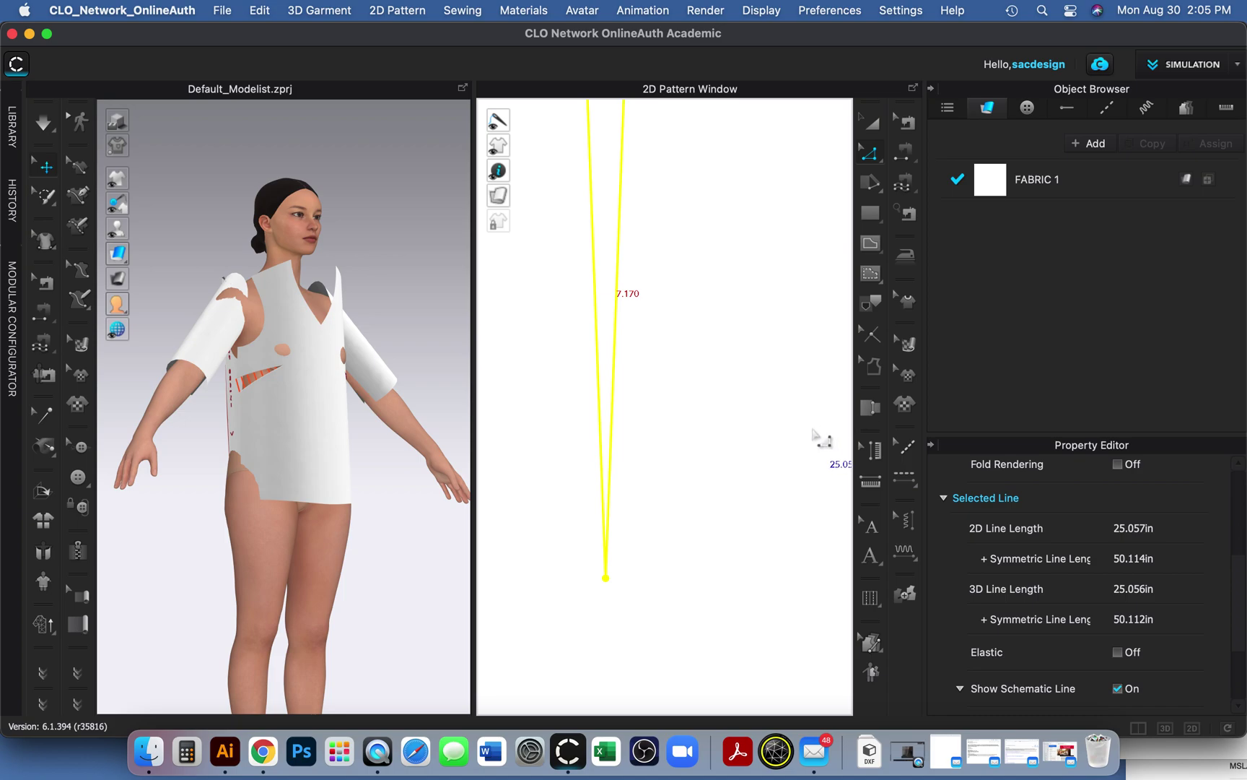
right_click(615, 431)
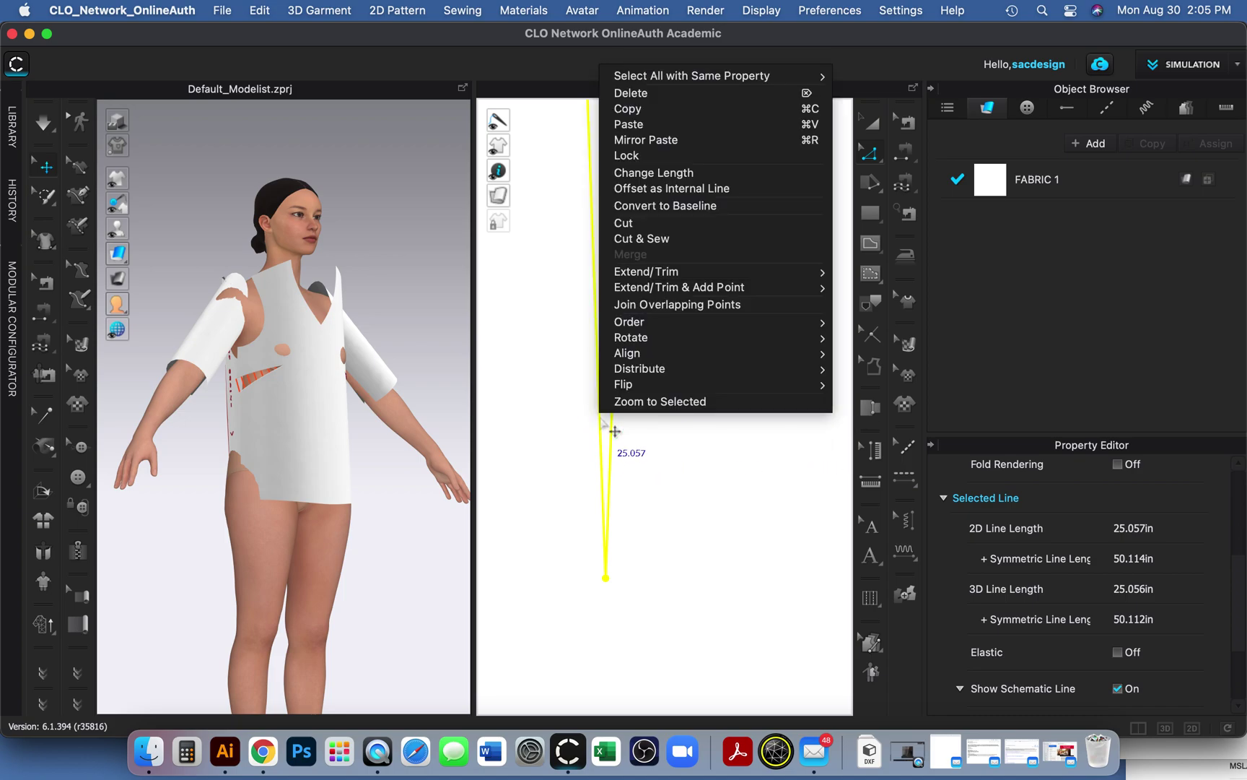
click(625, 223)
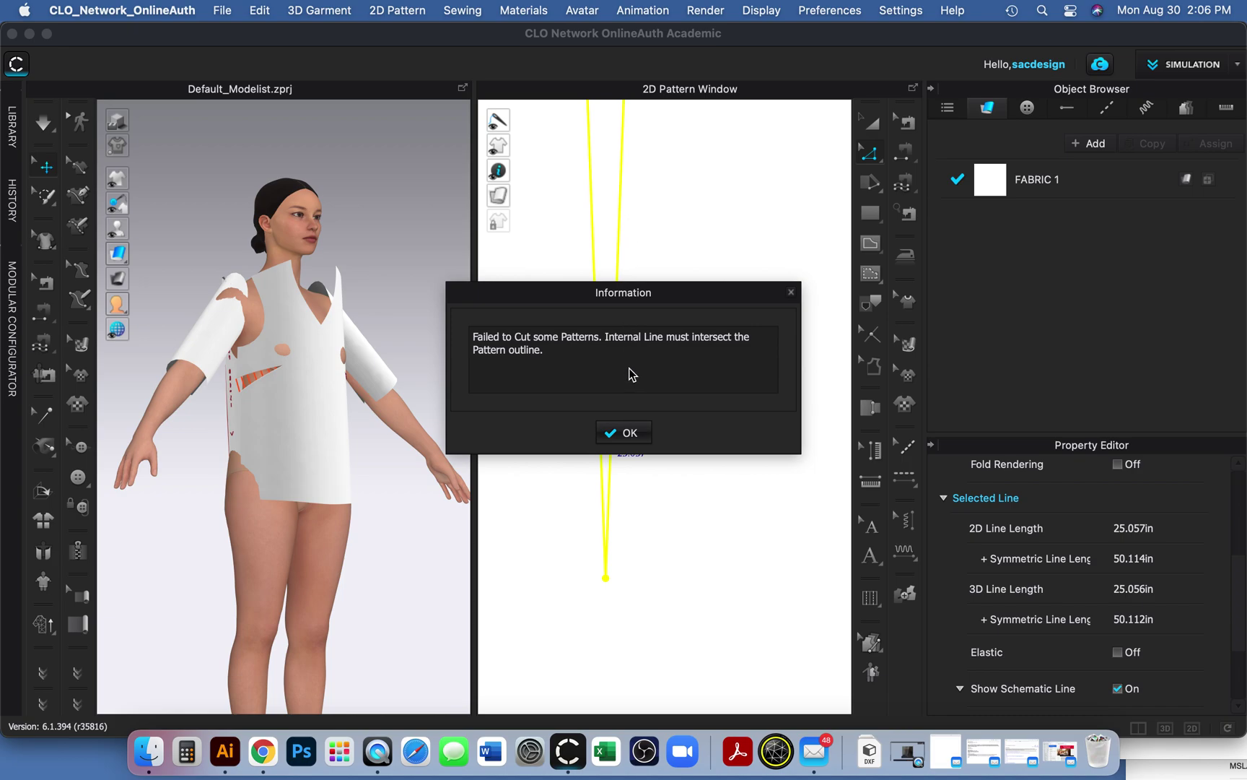
click(625, 434)
right_click(613, 431)
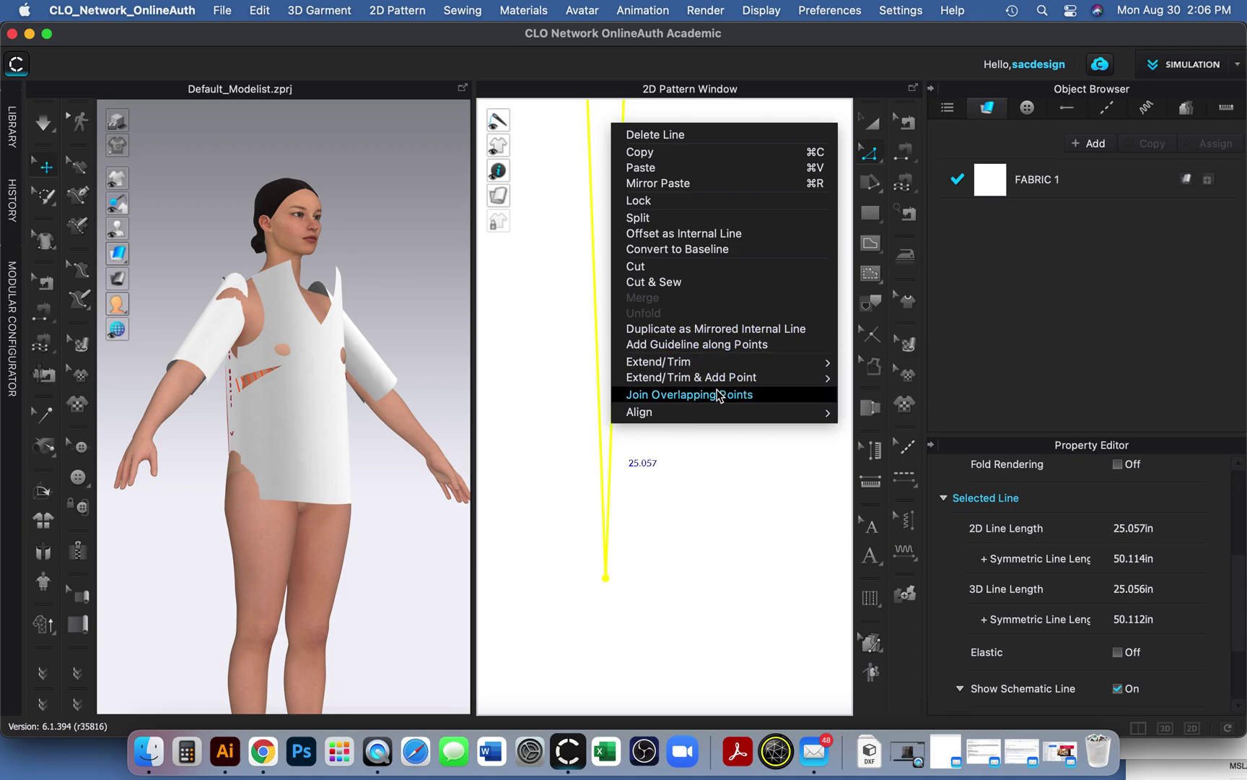
click(712, 534)
scroll(711, 530, down, 4)
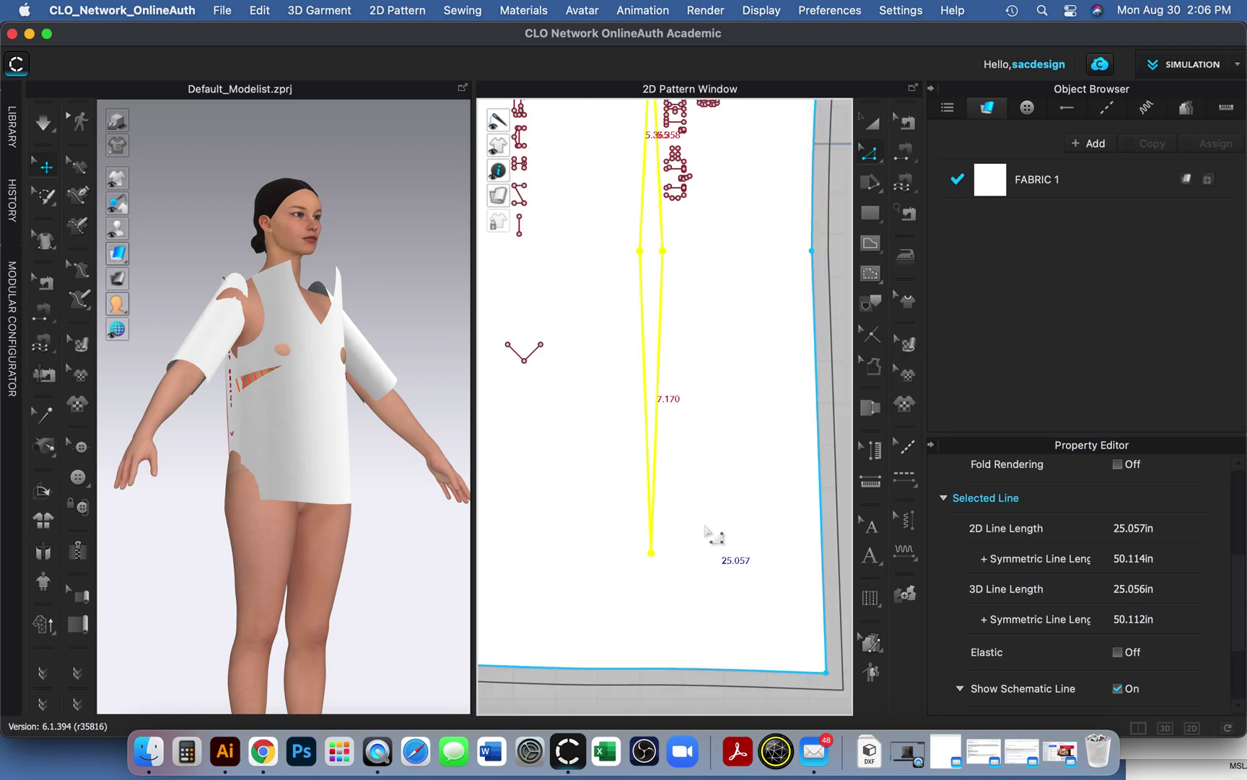
right_drag(685, 392, 585, 445)
scroll(571, 449, down, 1)
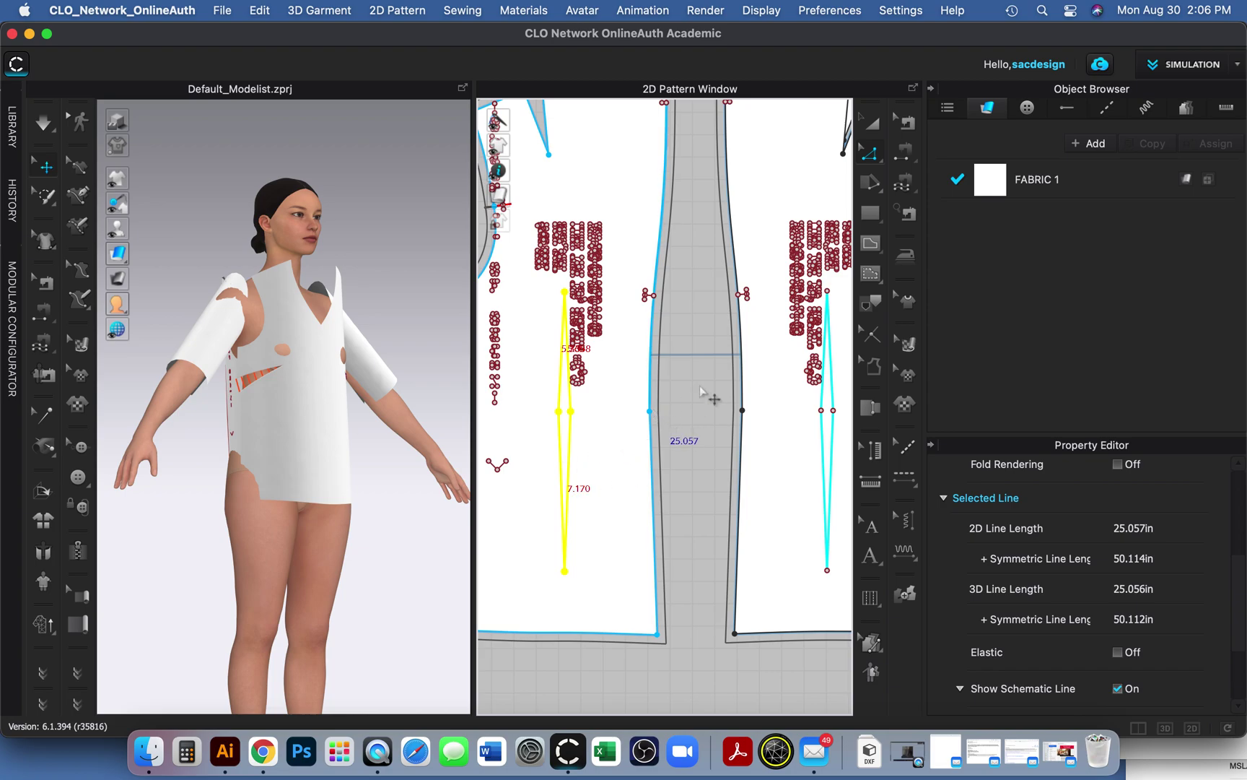